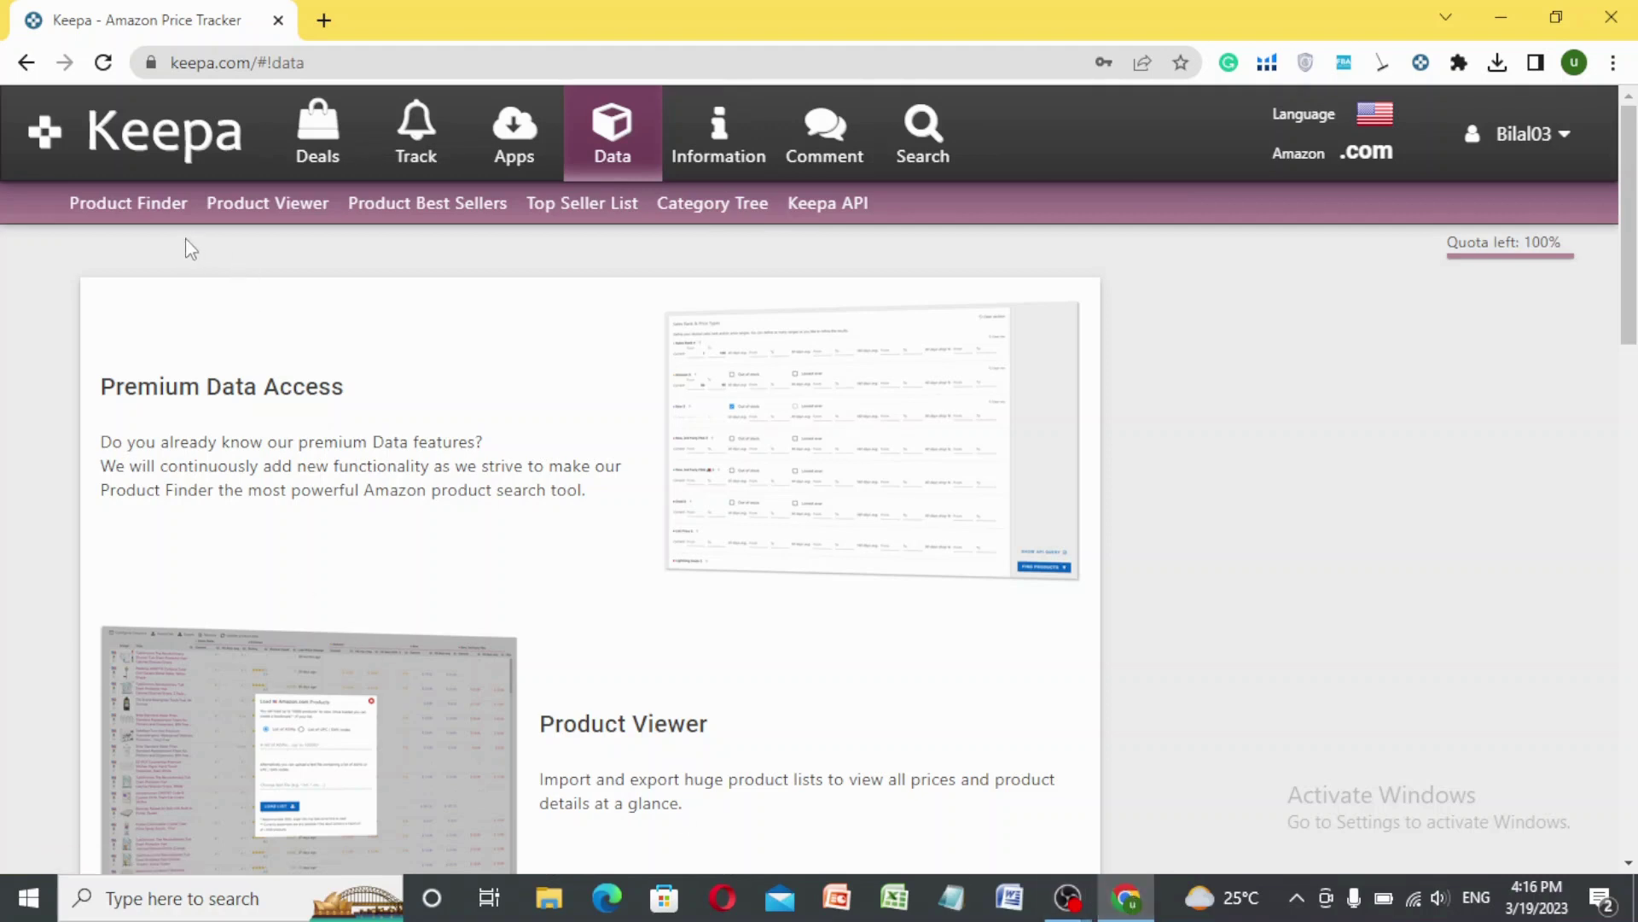
Step: Open the Product Finder and set the current Sales Rank range from 500 to 50000
left_click(128, 212)
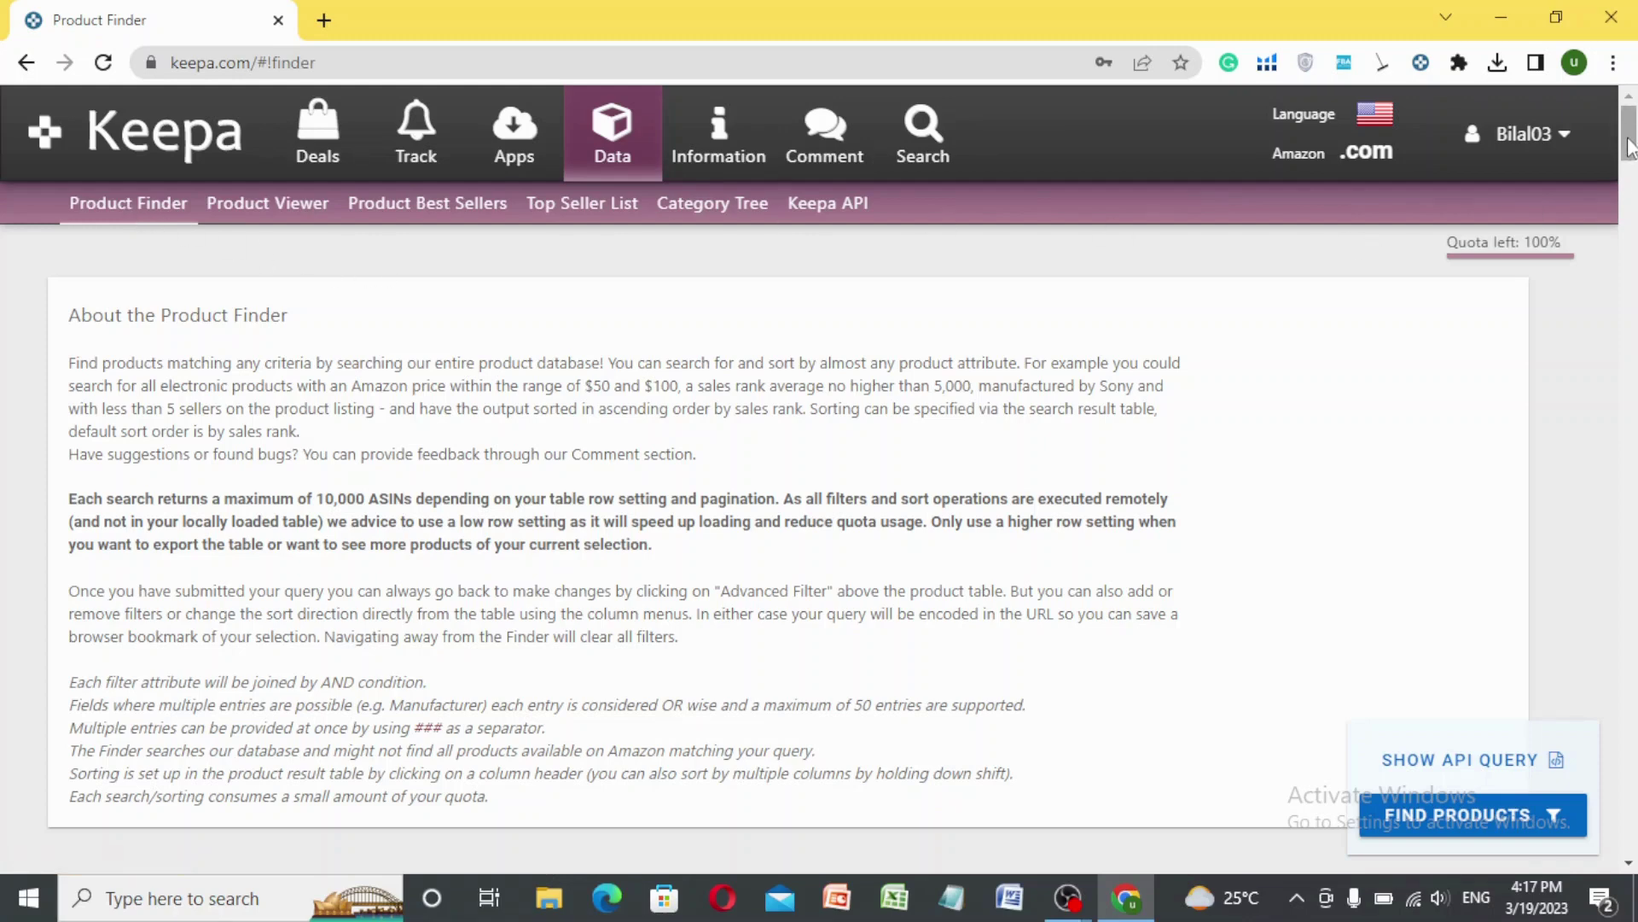
scroll(1631, 168, "down", 2)
scroll(1631, 162, "down", 4)
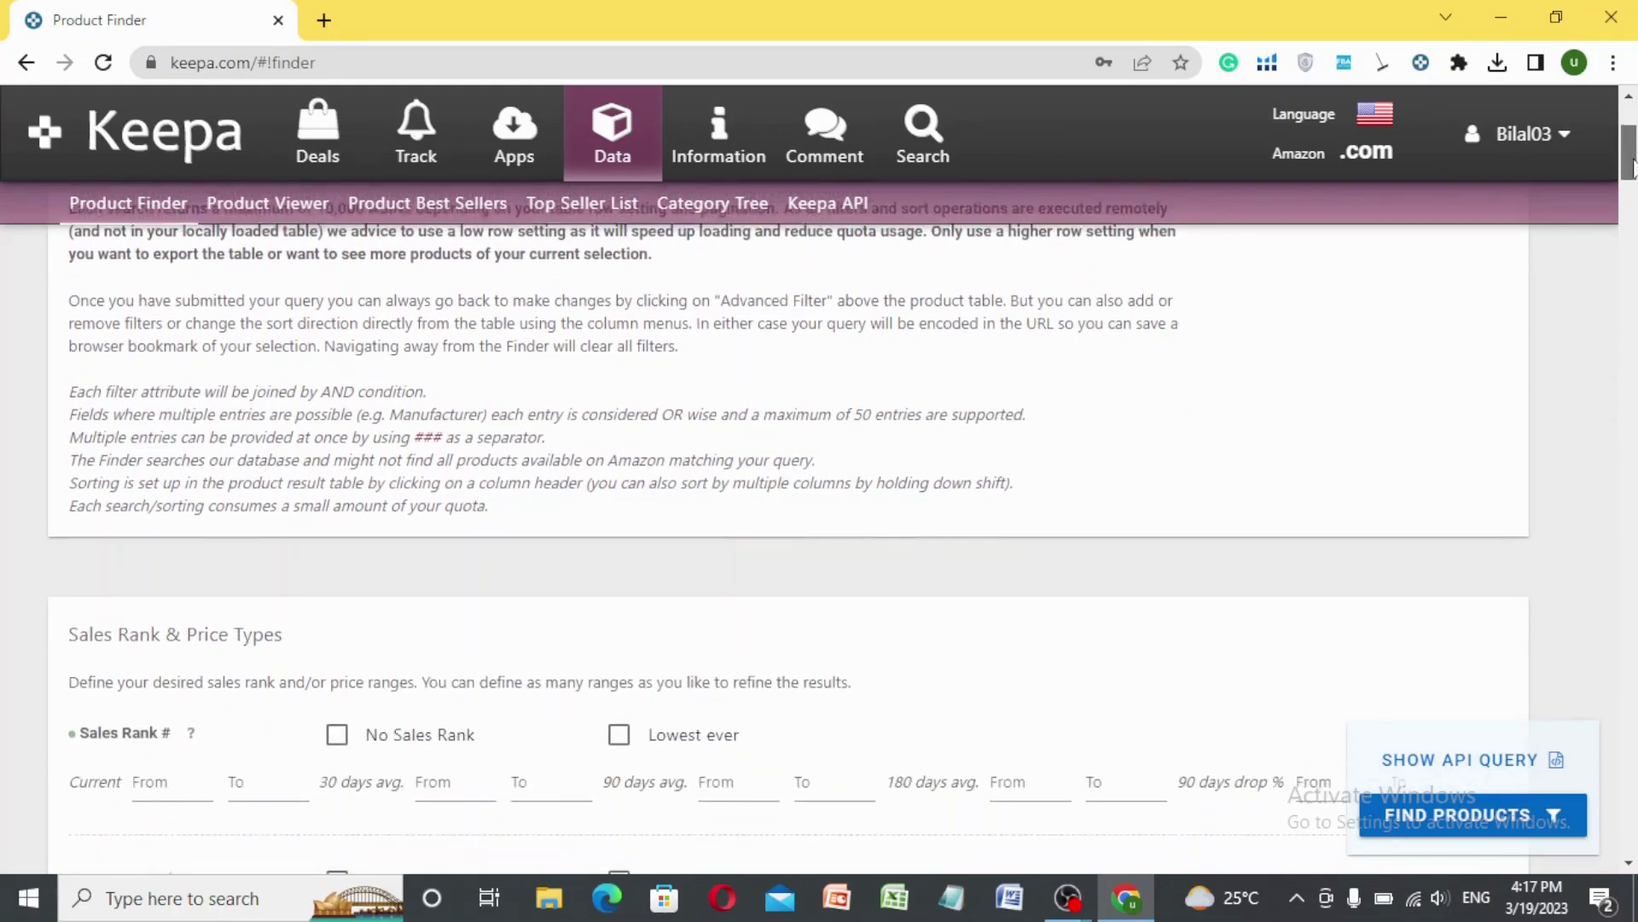
scroll(1631, 171, "down", 1)
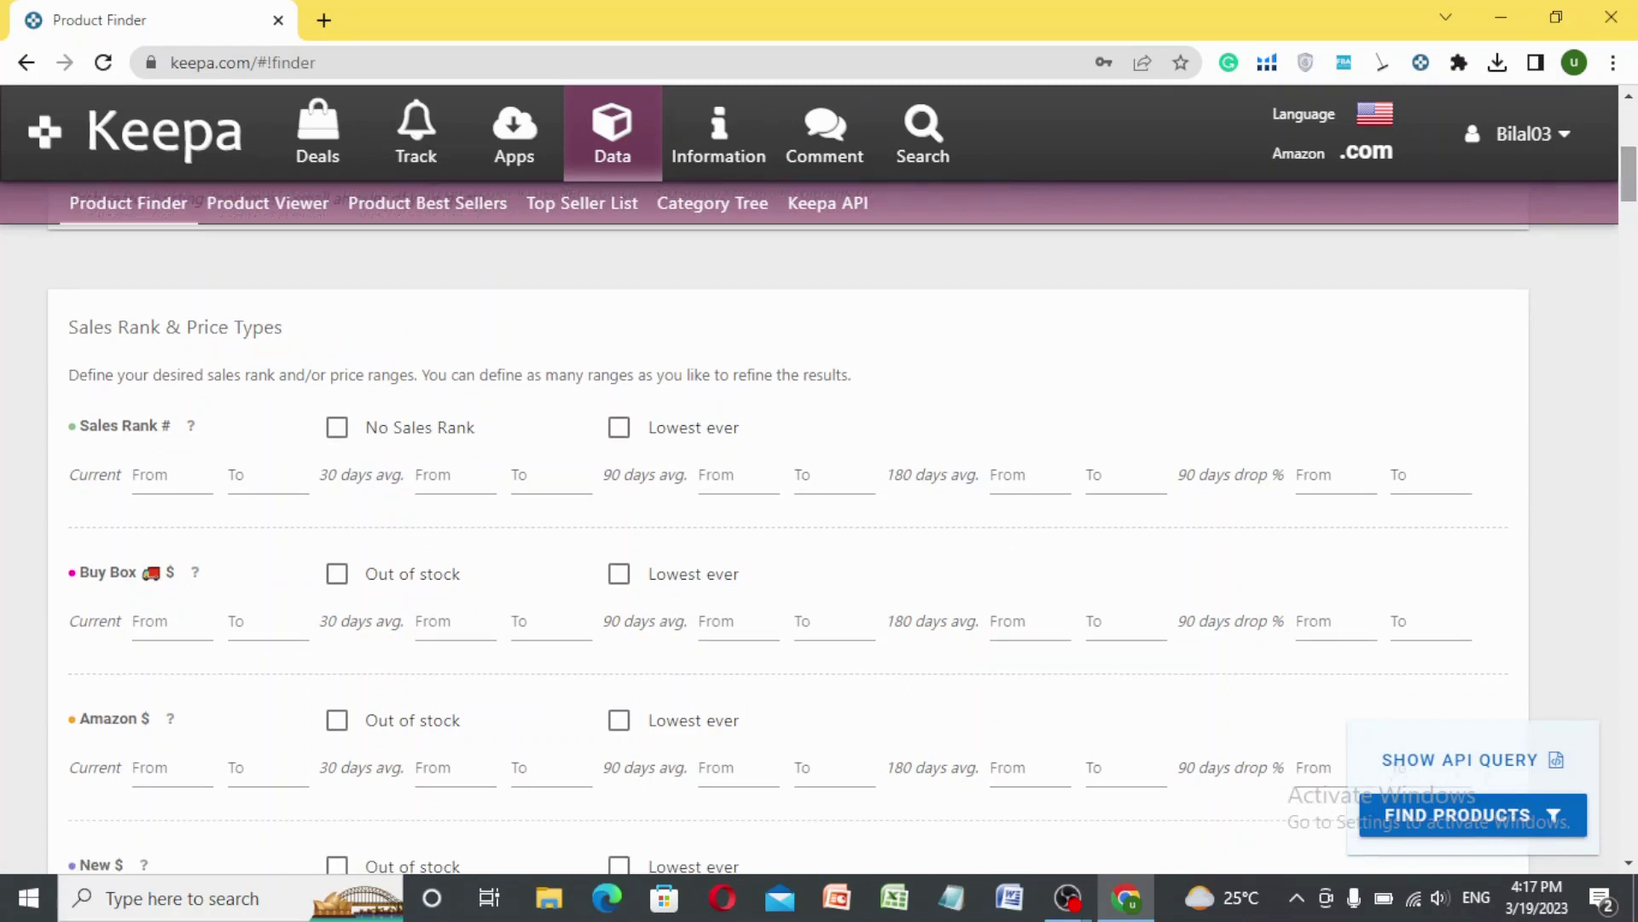
left_click(279, 471)
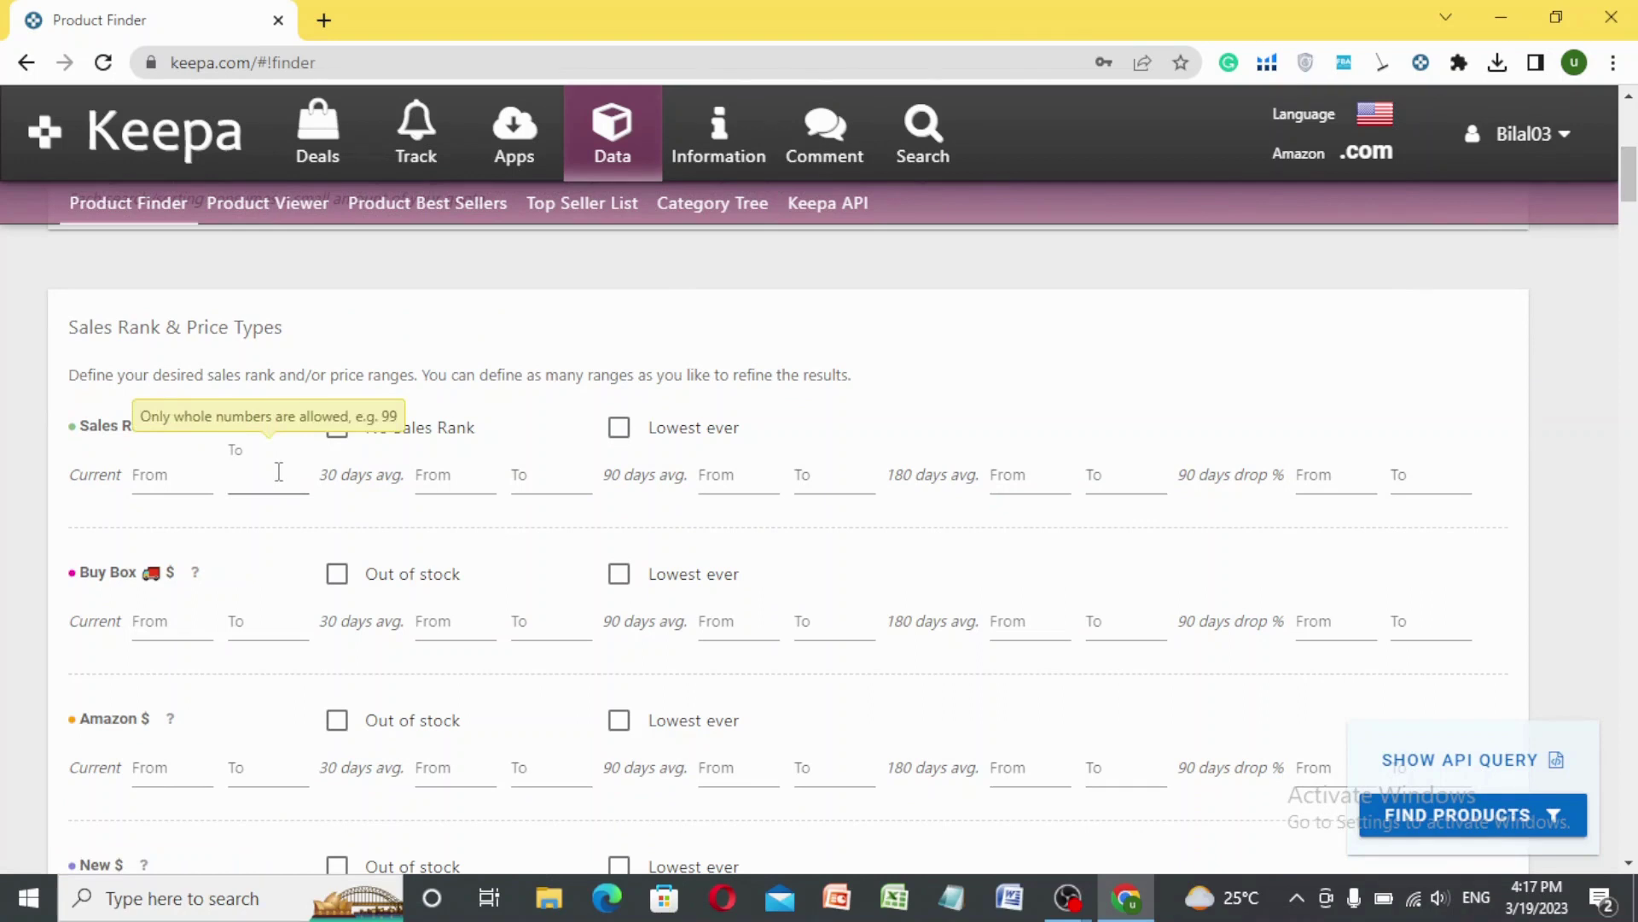
type("50000")
left_click(201, 475)
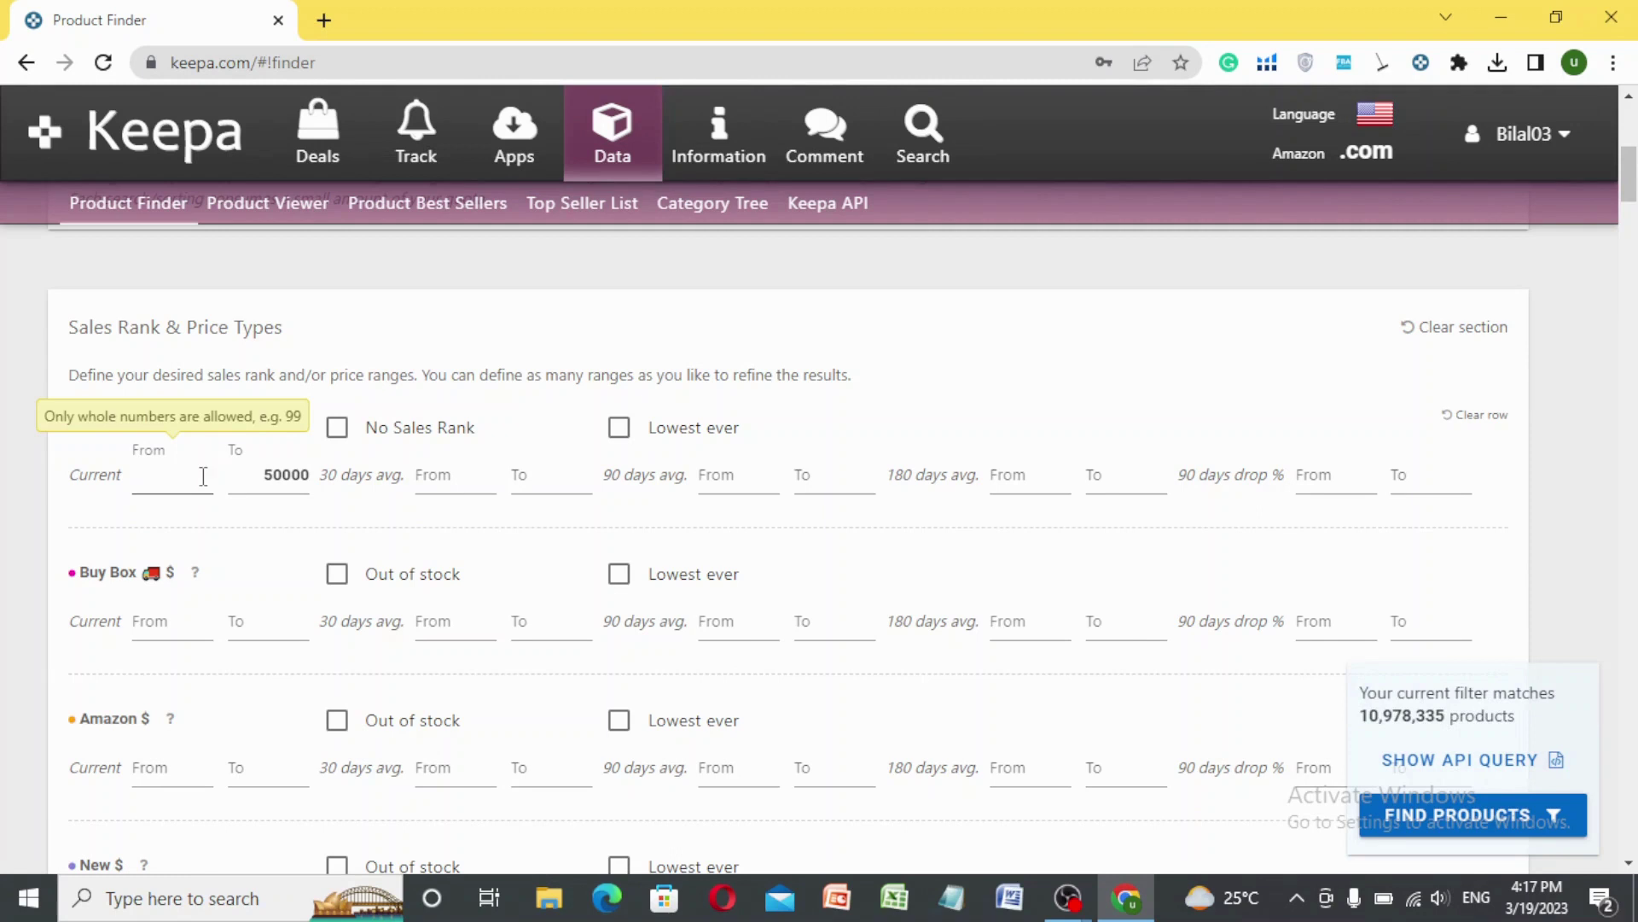
type("500")
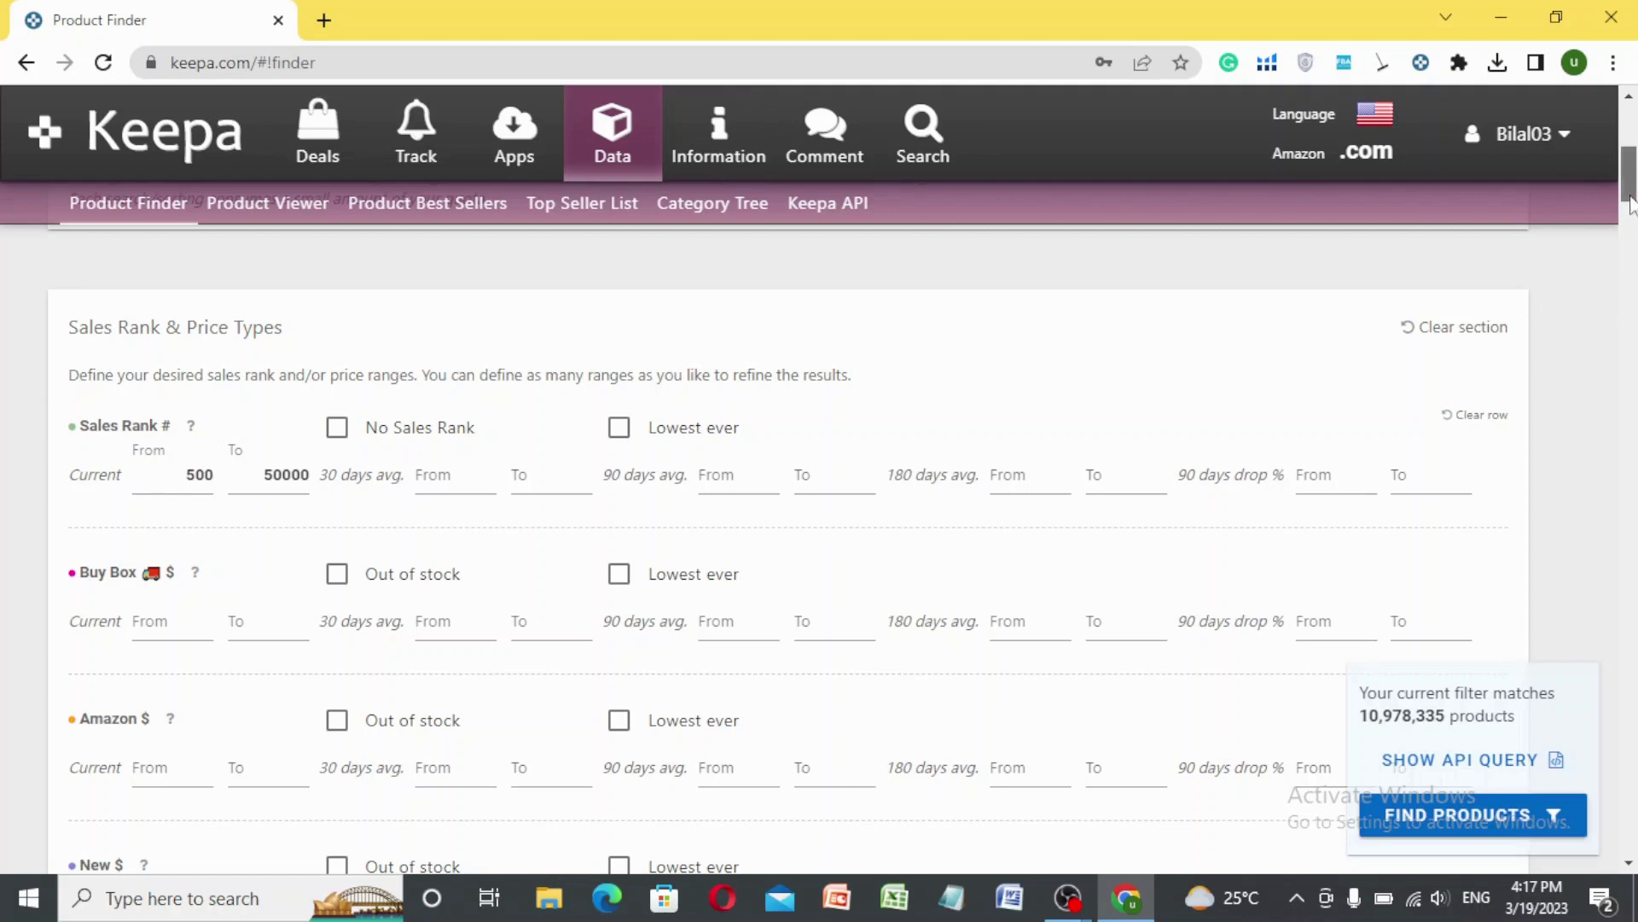
Step: Restrict the Amazon price filter to products that are out of stock
left_click_drag(1629, 203, 1630, 208)
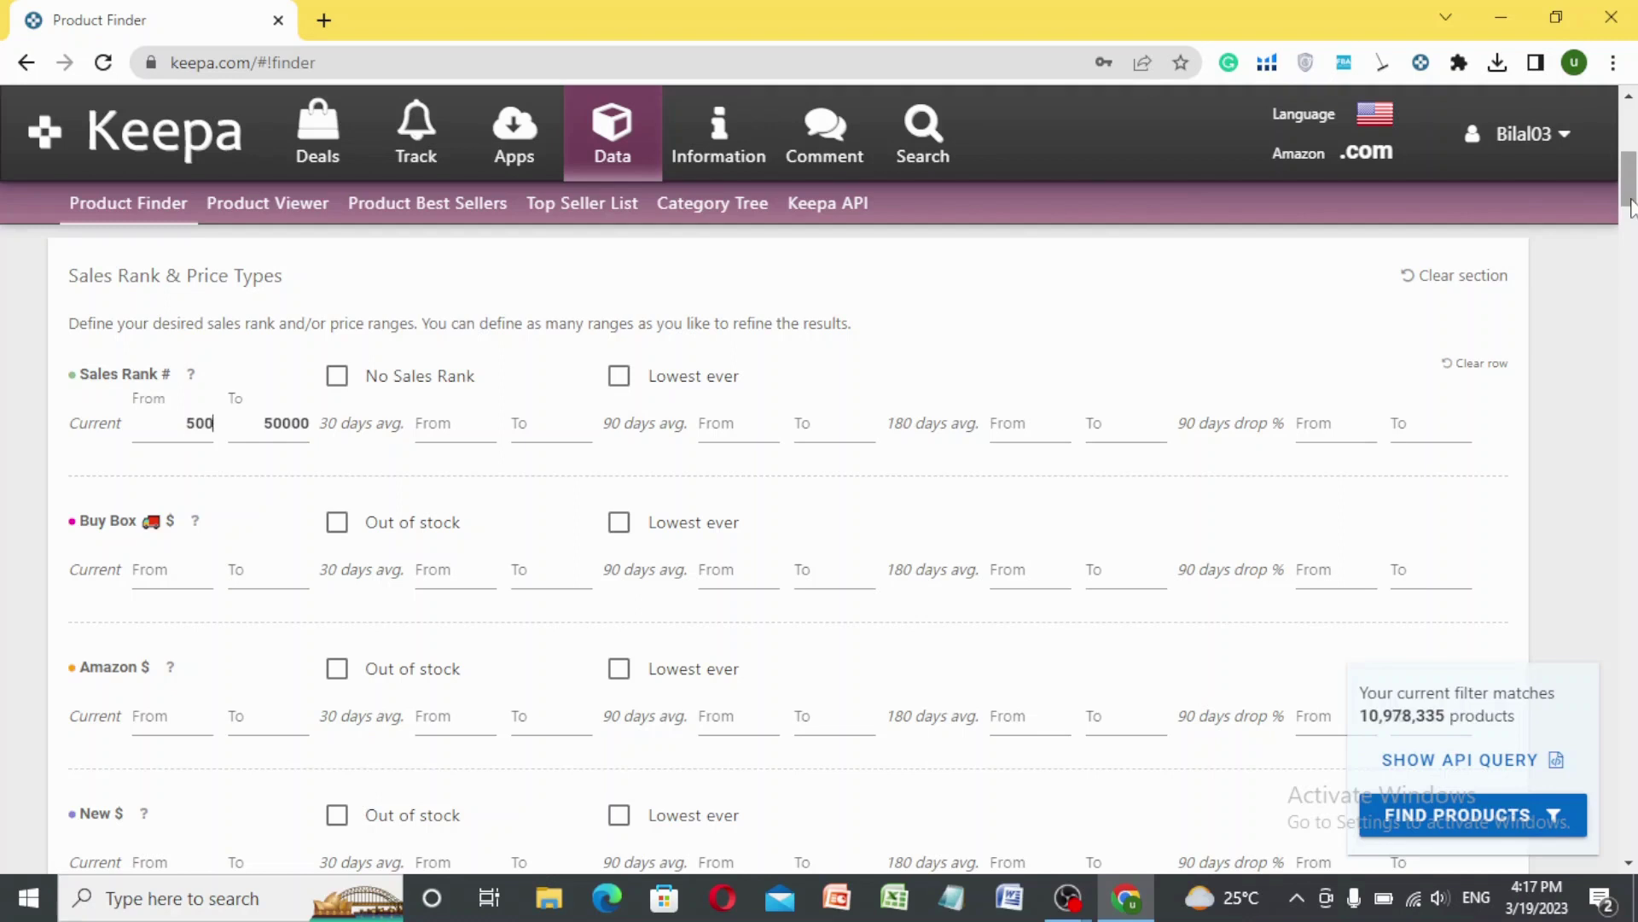
scroll(1631, 207, "down", 1)
left_click_drag(1631, 207, 1632, 214)
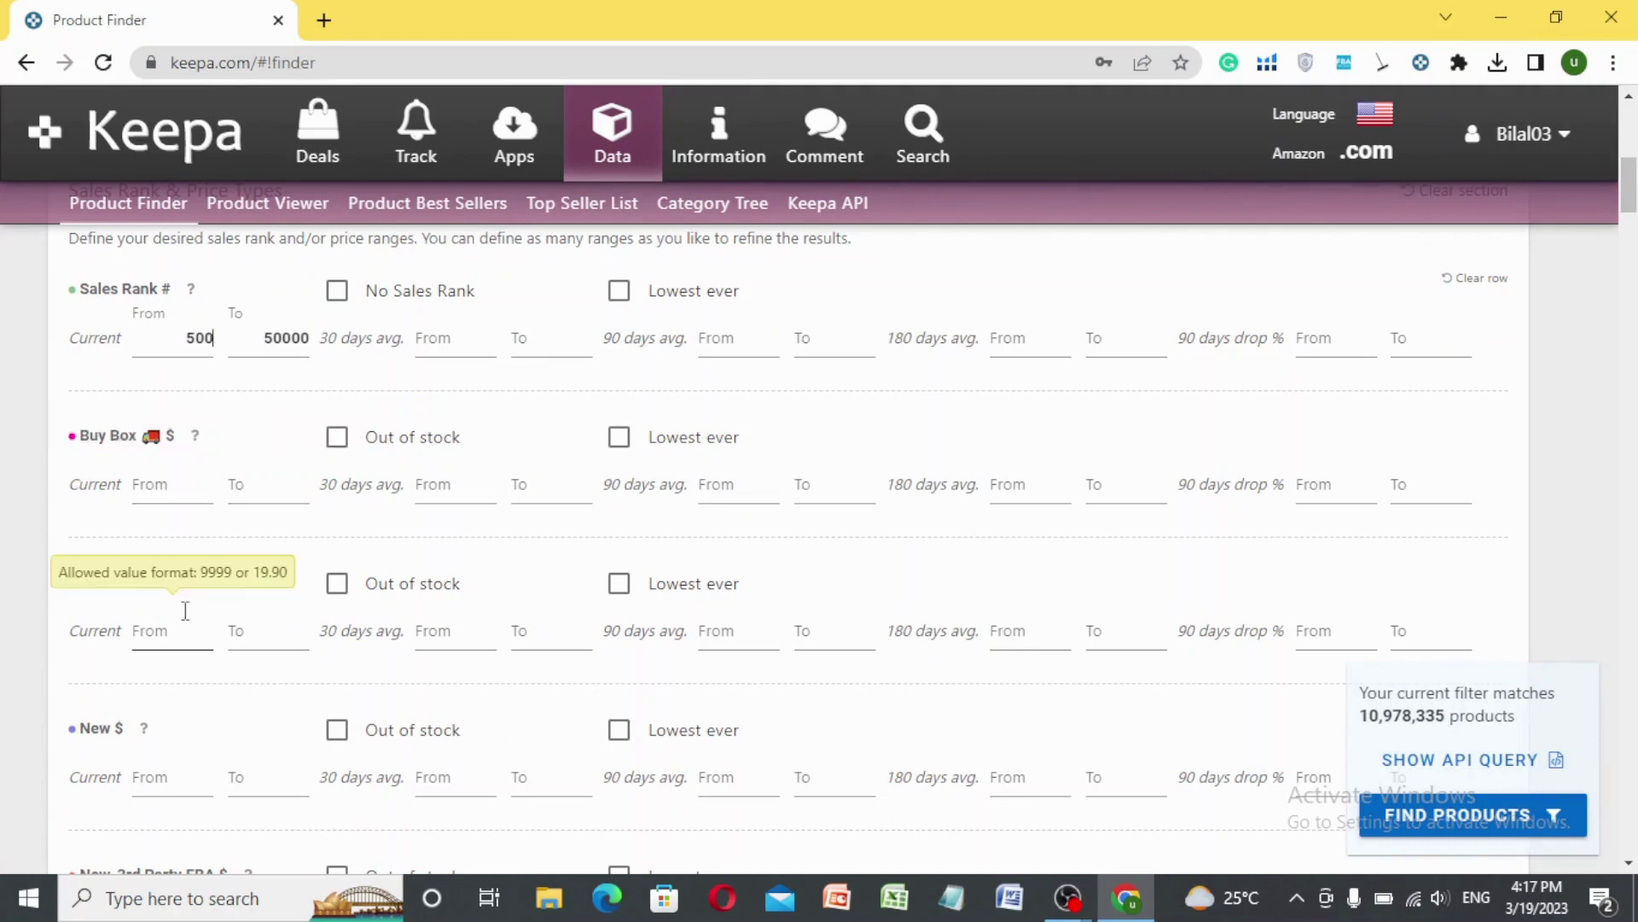
left_click(342, 587)
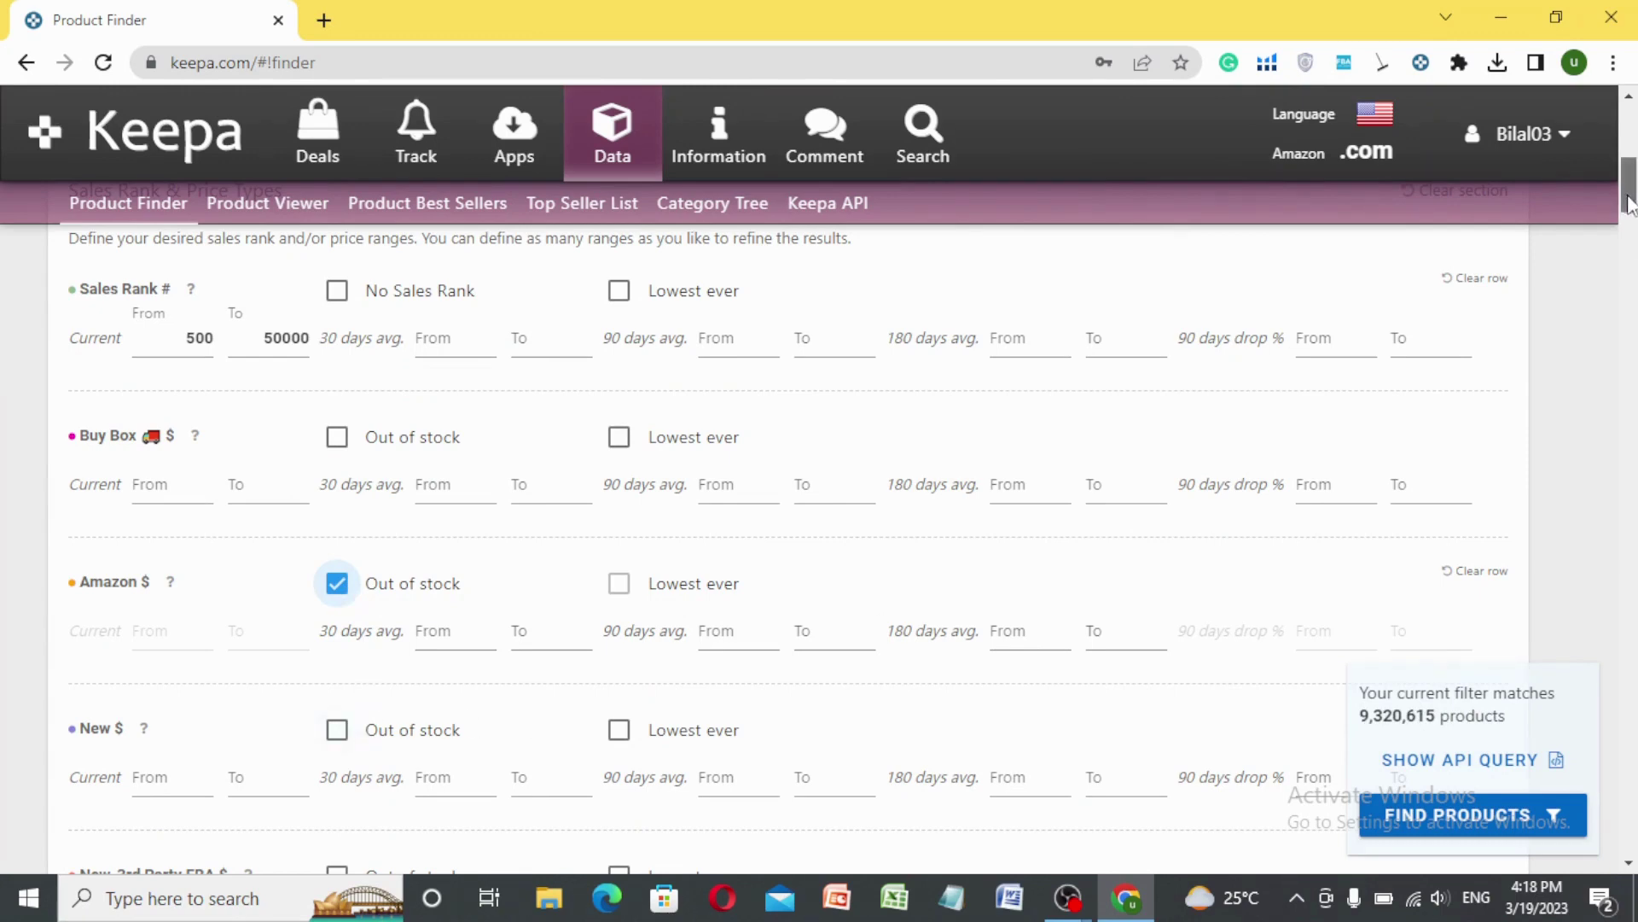
Step: Mark both the New, 3rd Party FBM and the New, Prime exclusive price types as out of stock
left_click_drag(1631, 201, 1632, 234)
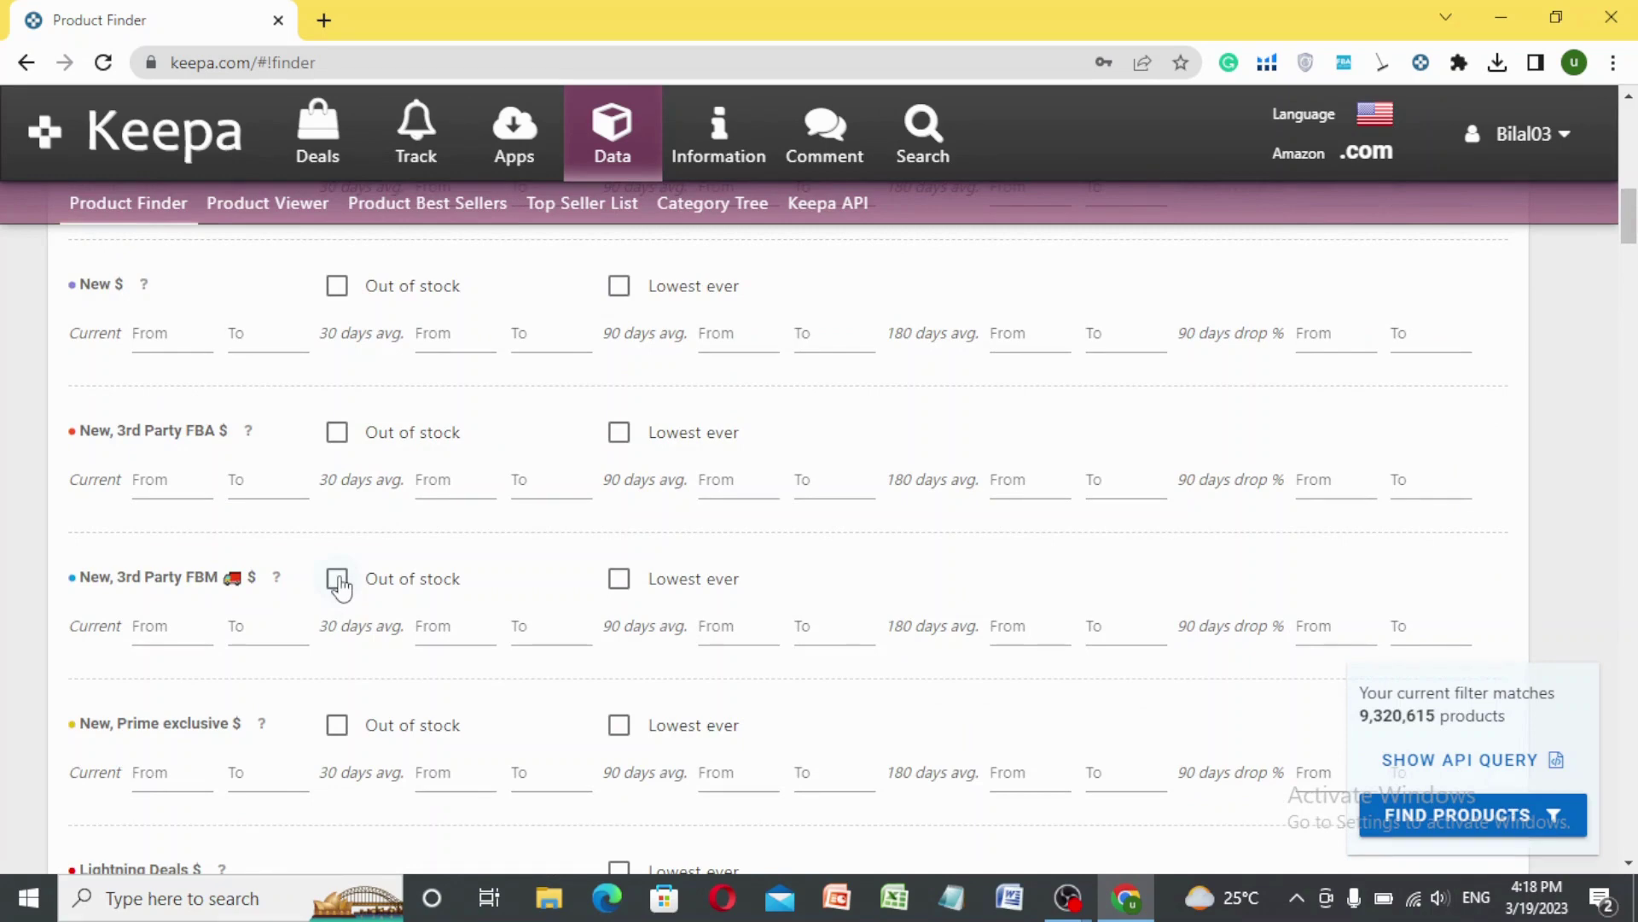
left_click(338, 581)
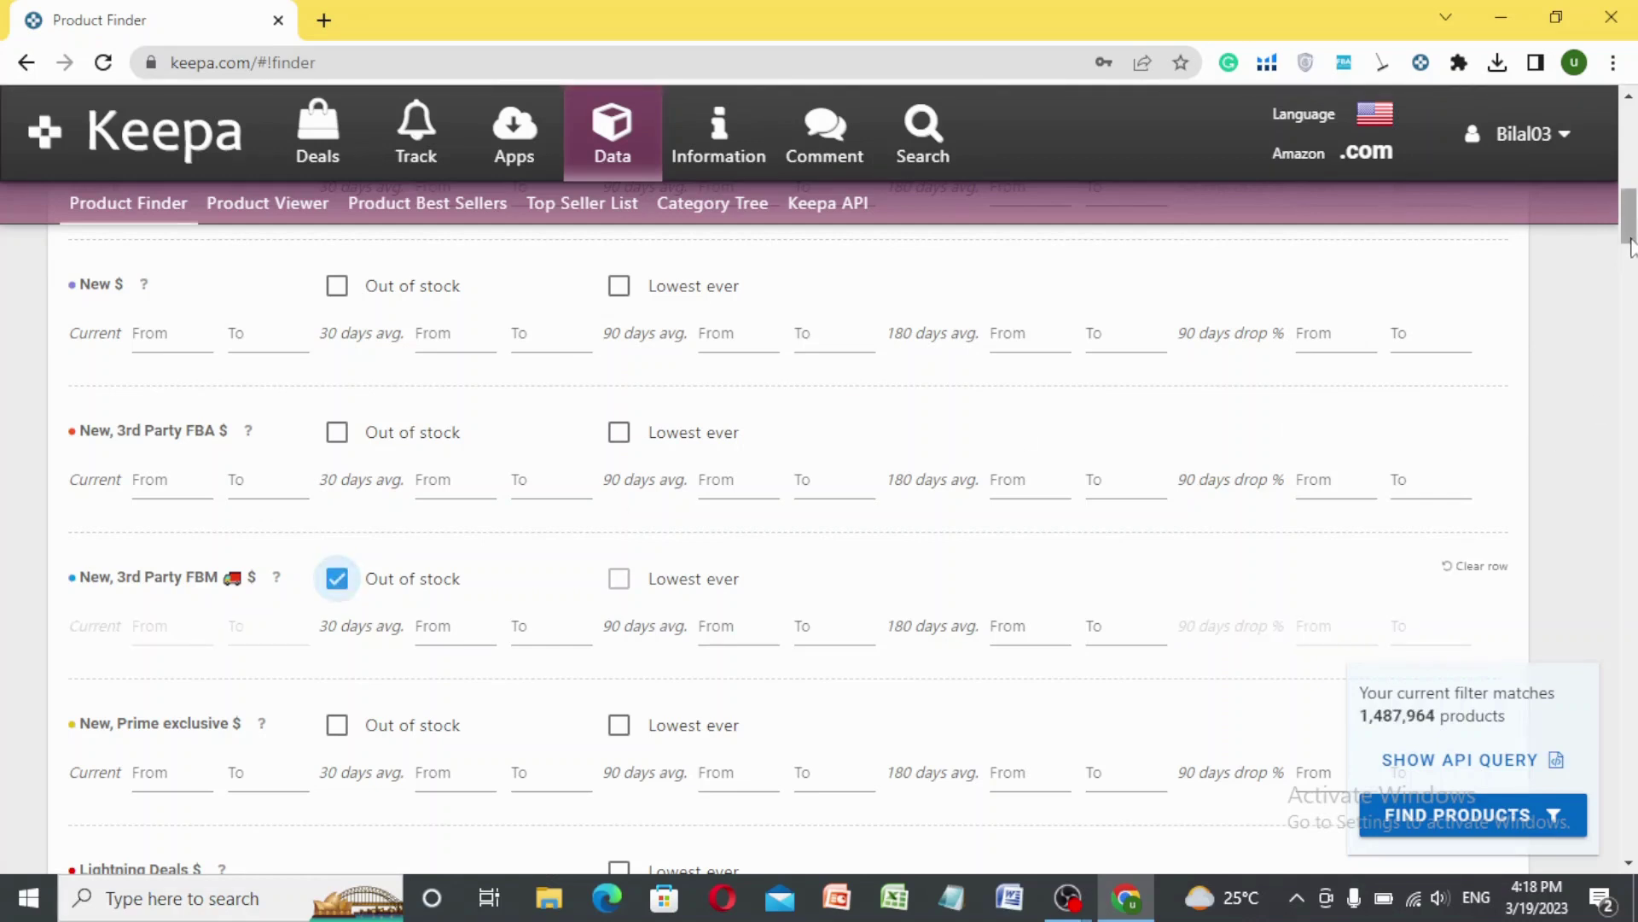
scroll(1632, 247, "down", 2)
scroll(1631, 248, "down", 2)
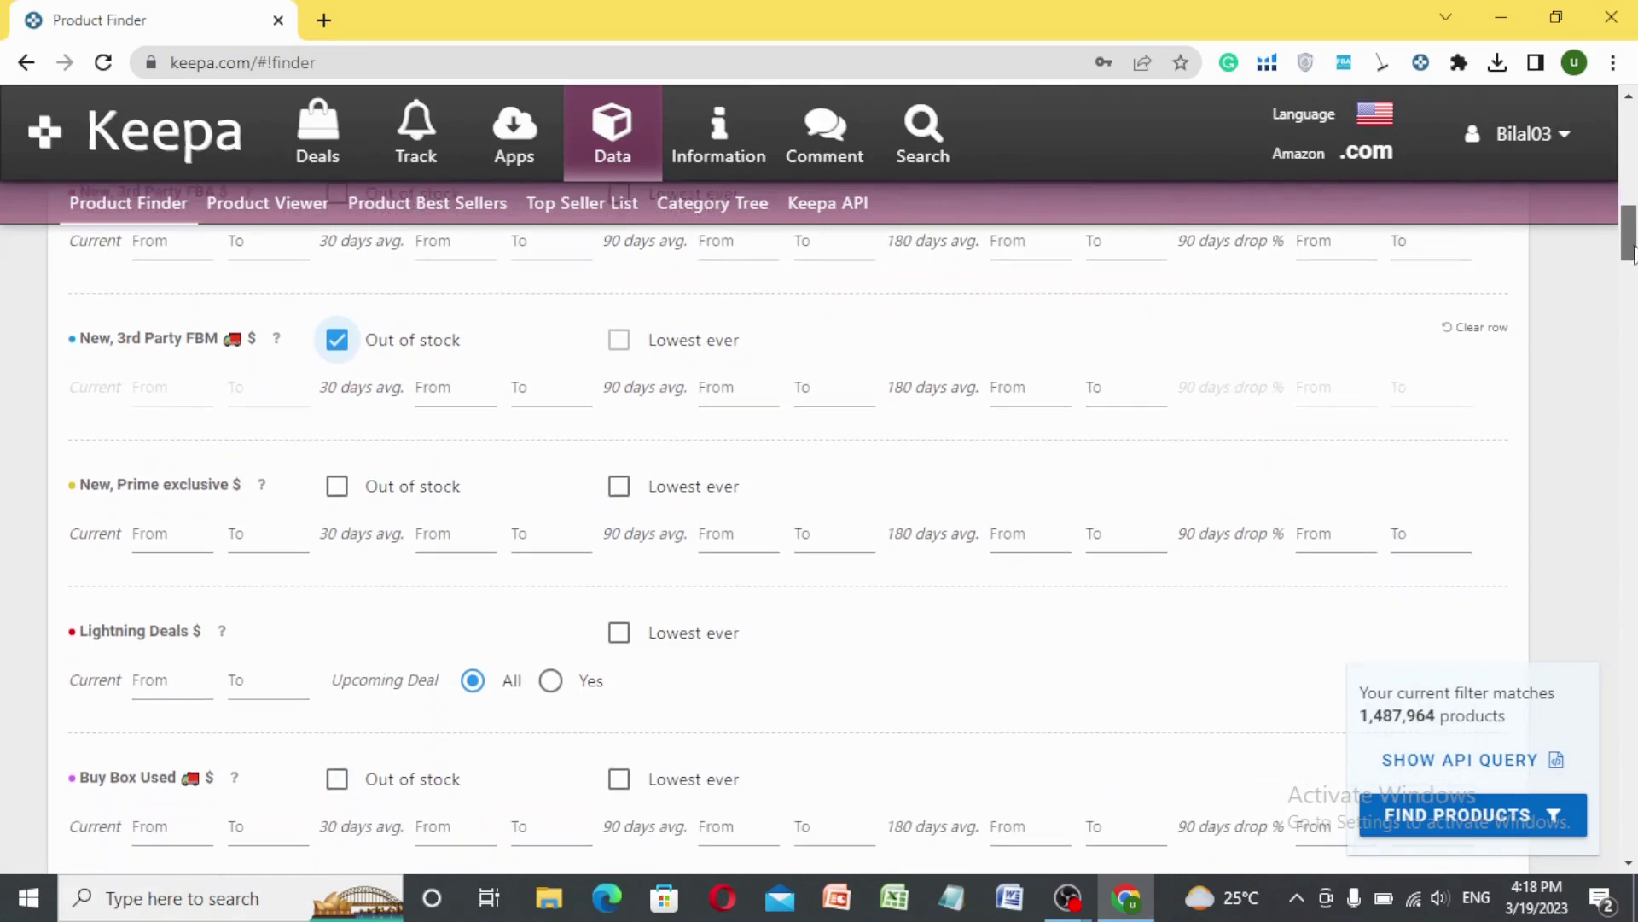
scroll(1631, 252, "down", 1)
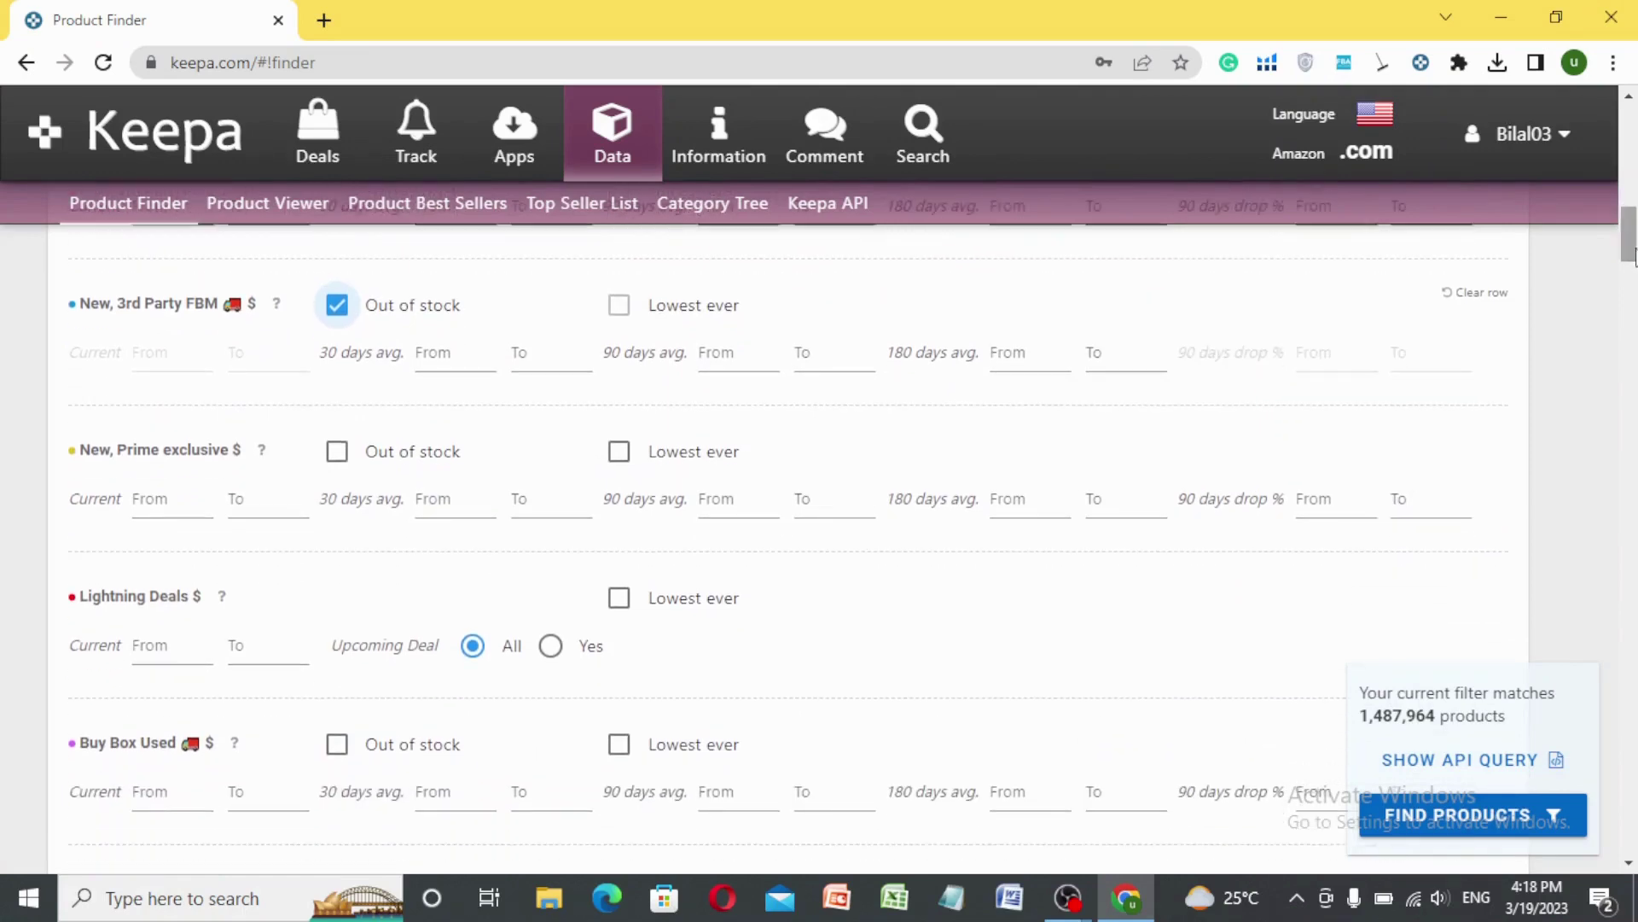
left_click(337, 453)
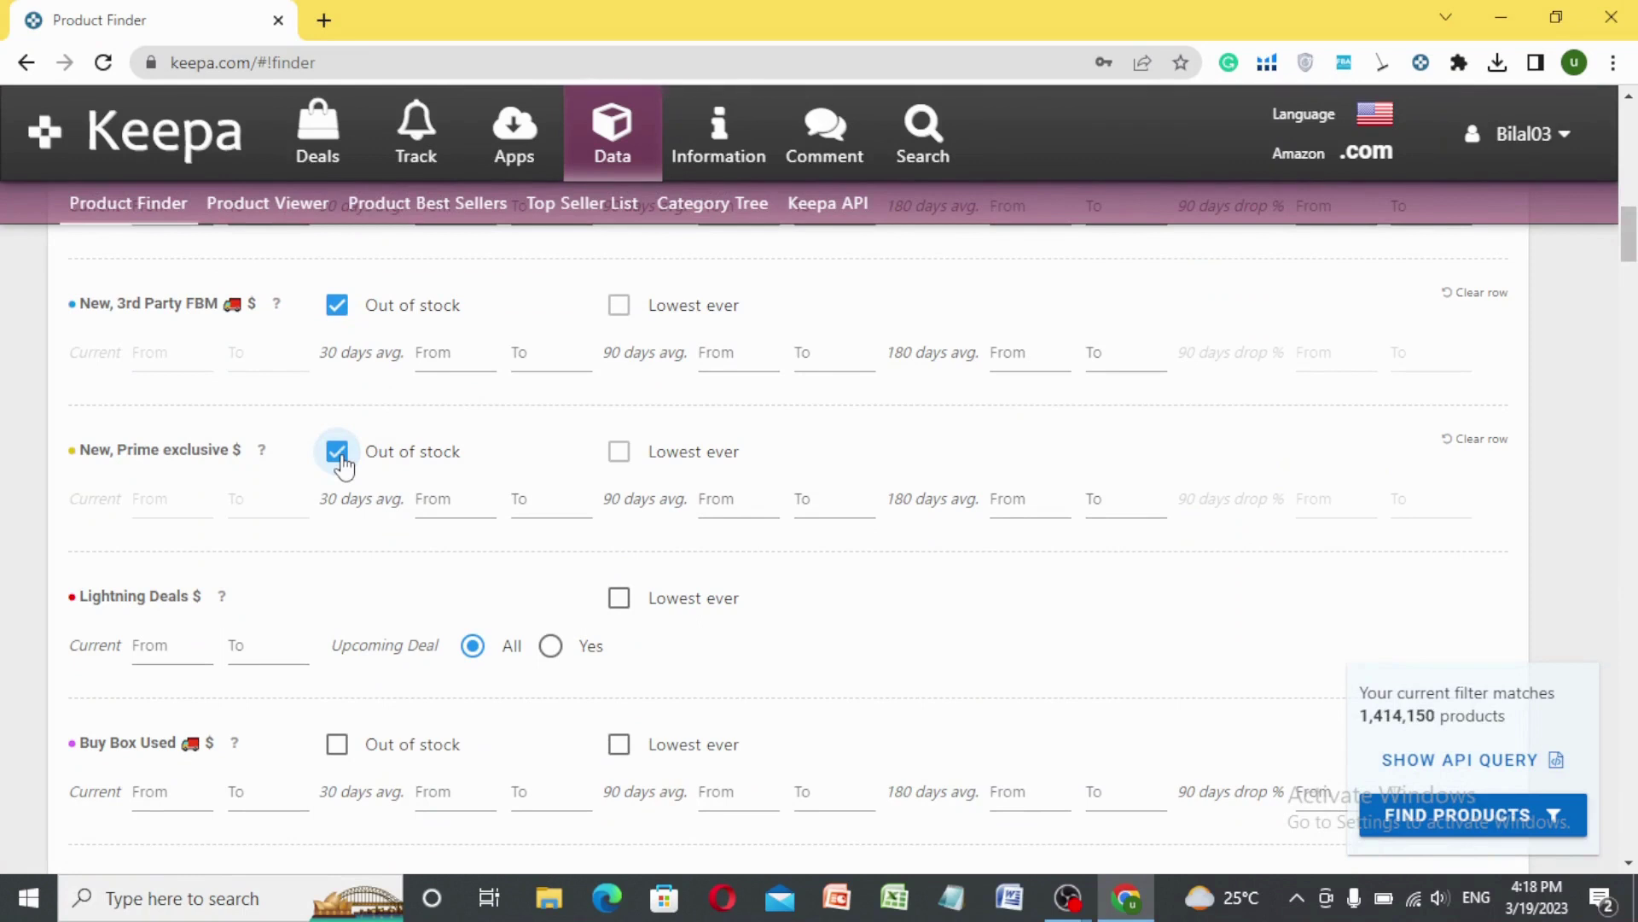
Step: Set the current List Price range from 20 to 40 dollars
left_click_drag(1627, 247, 1631, 353)
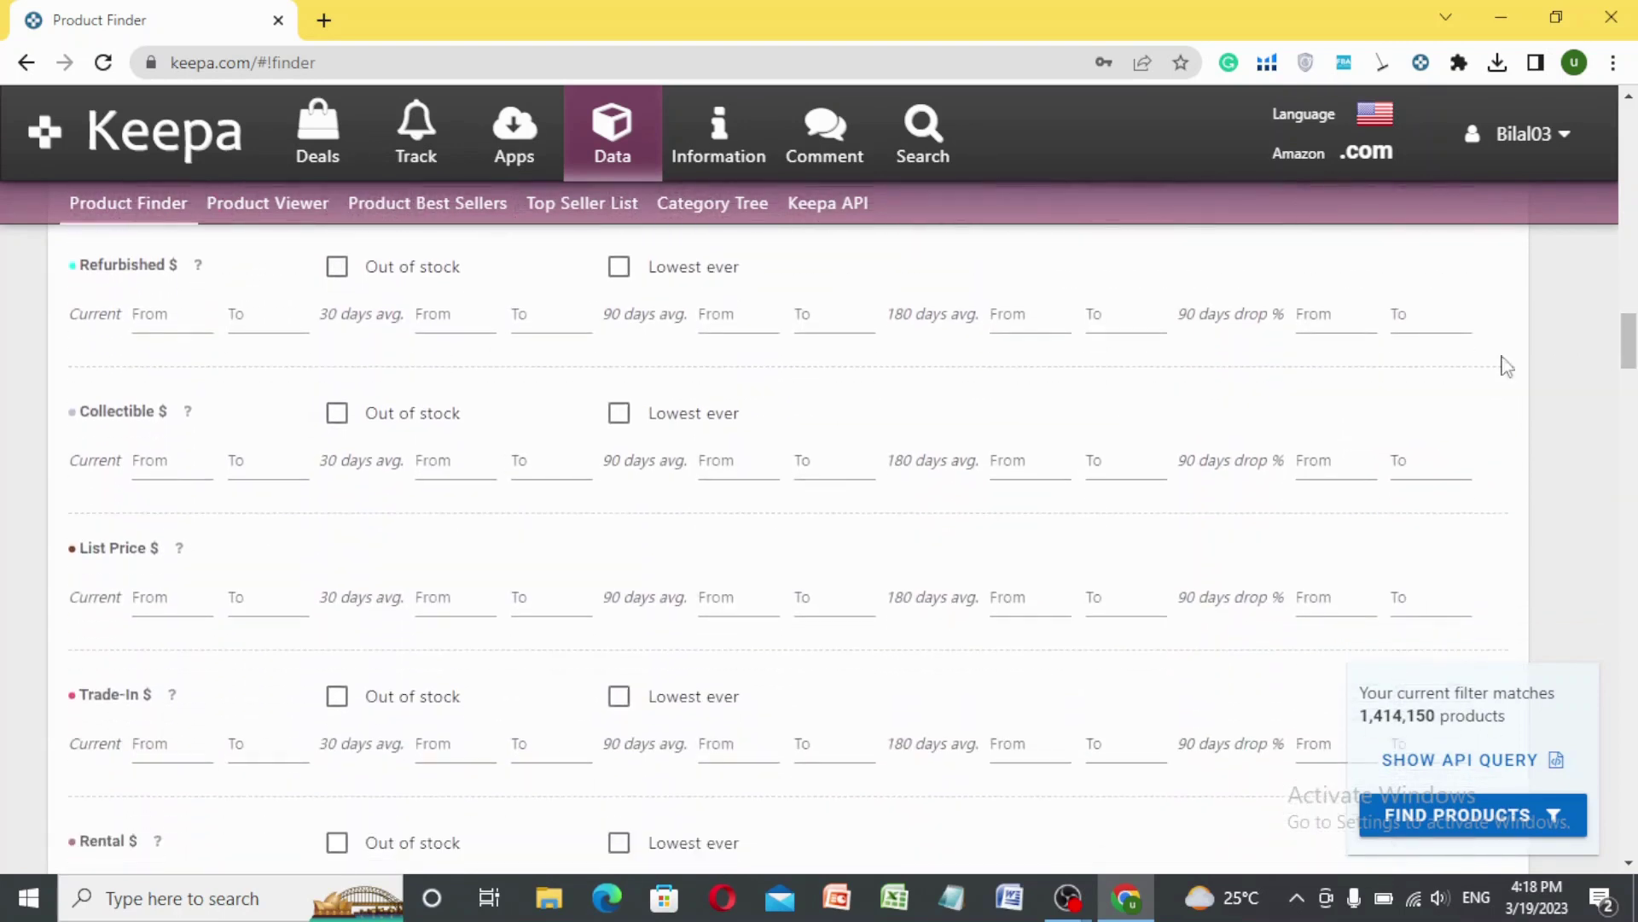
left_click(181, 596)
left_click(198, 601)
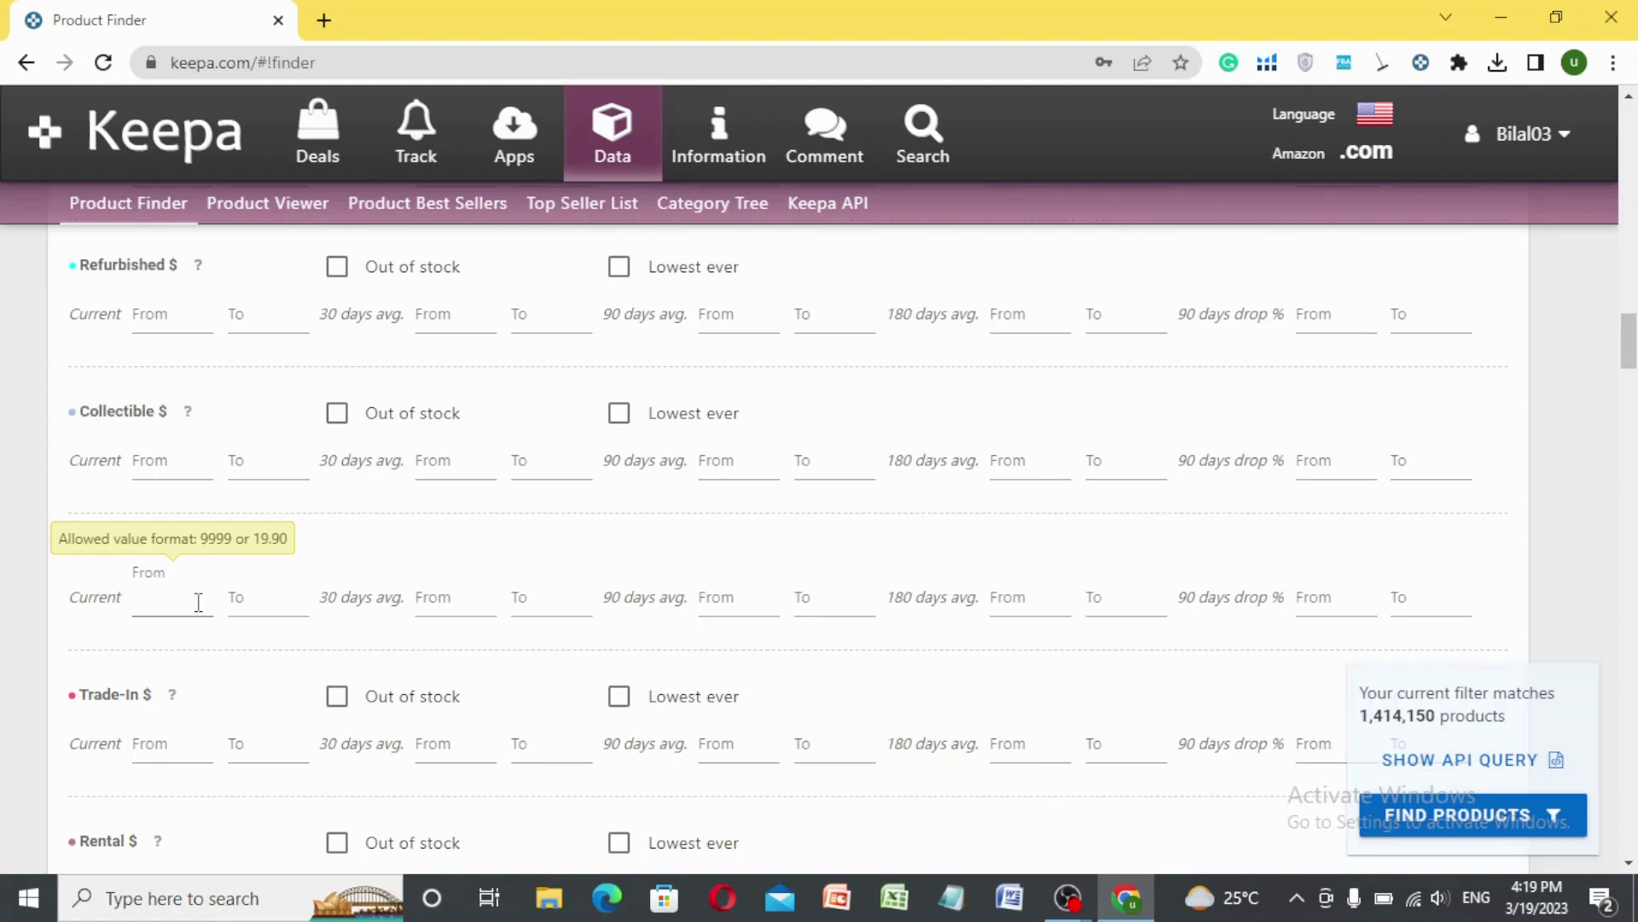
key("Tab")
left_click(185, 600)
type("20")
left_click(272, 605)
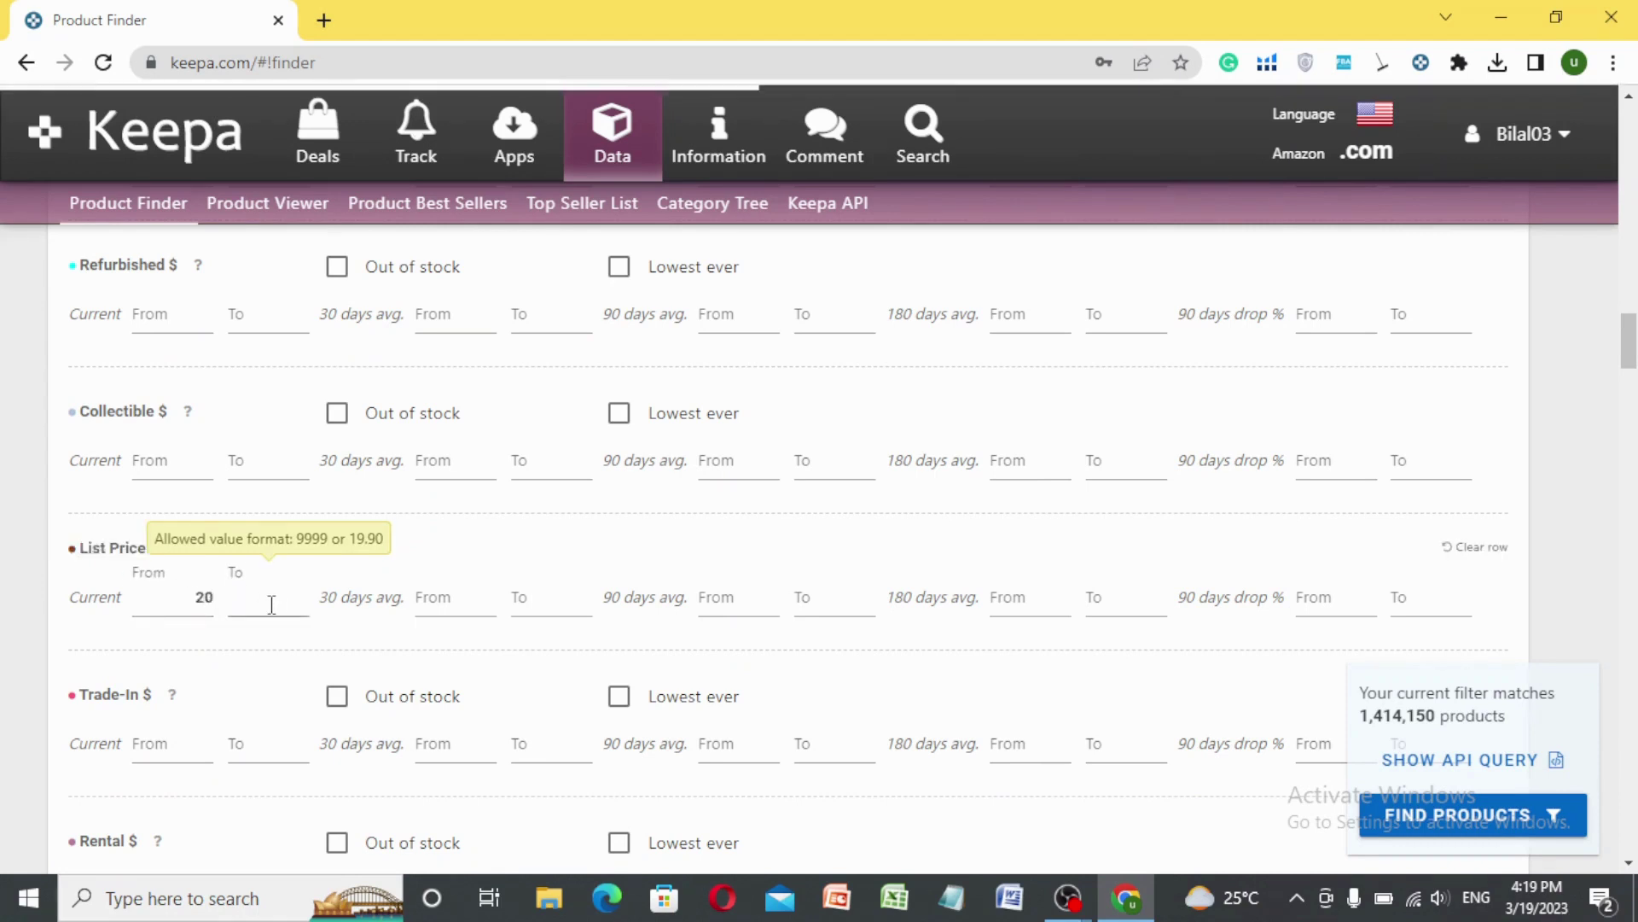
type("50")
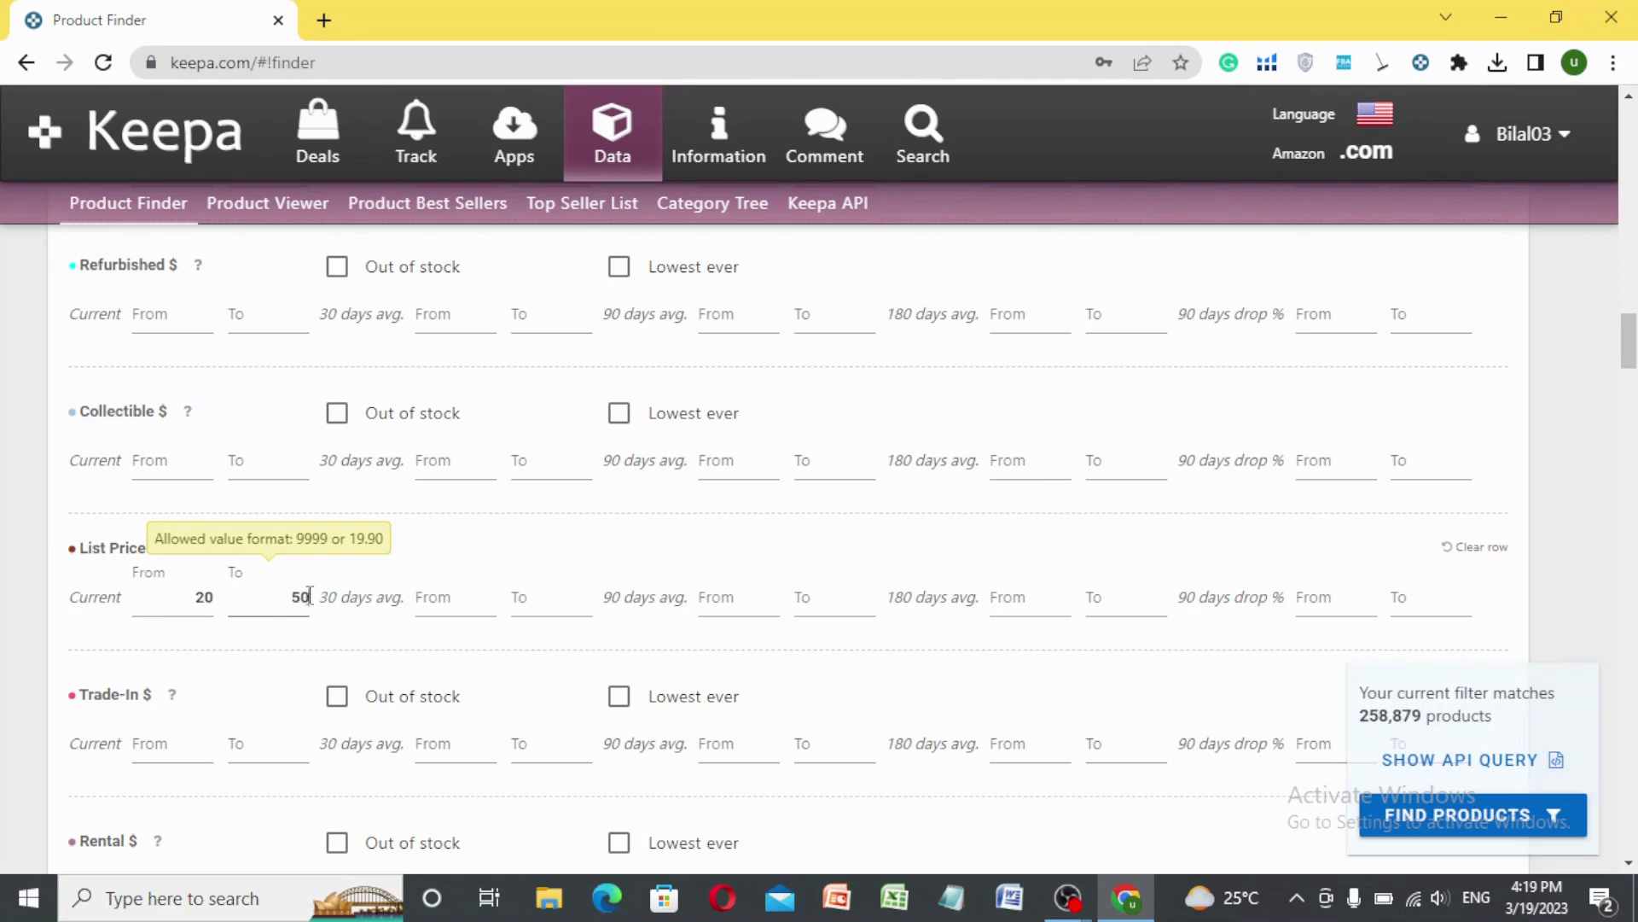
key("BackSpace")
key("BackSpace")
type("40")
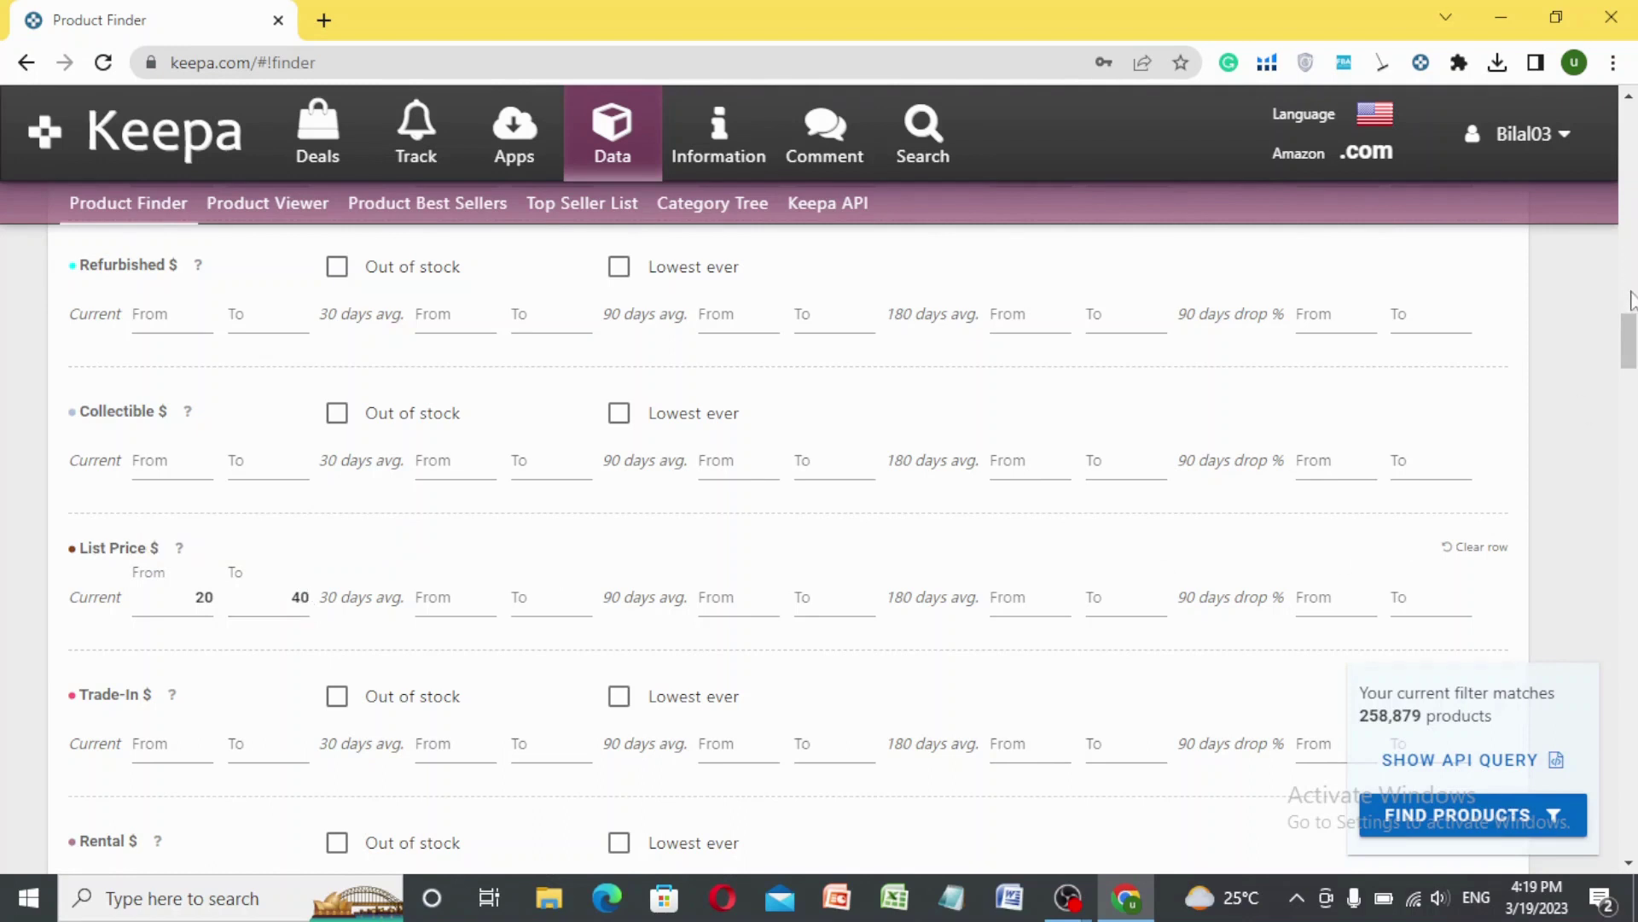
Step: Limit the search to the Pet Supplies root category
left_click_drag(1631, 335, 1634, 397)
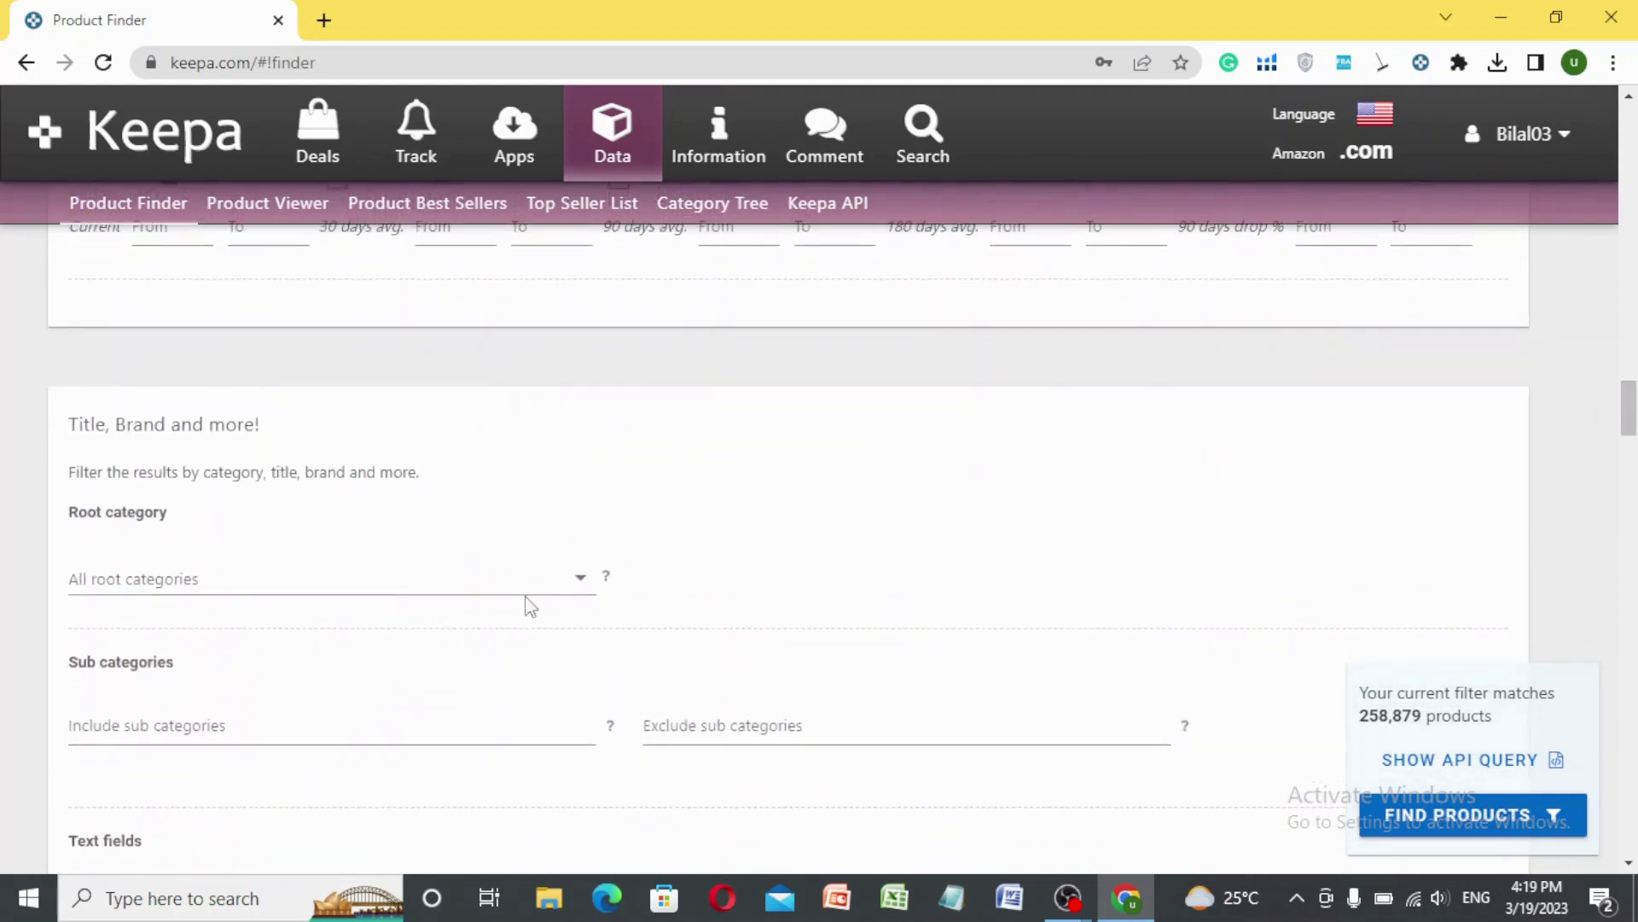
left_click(580, 580)
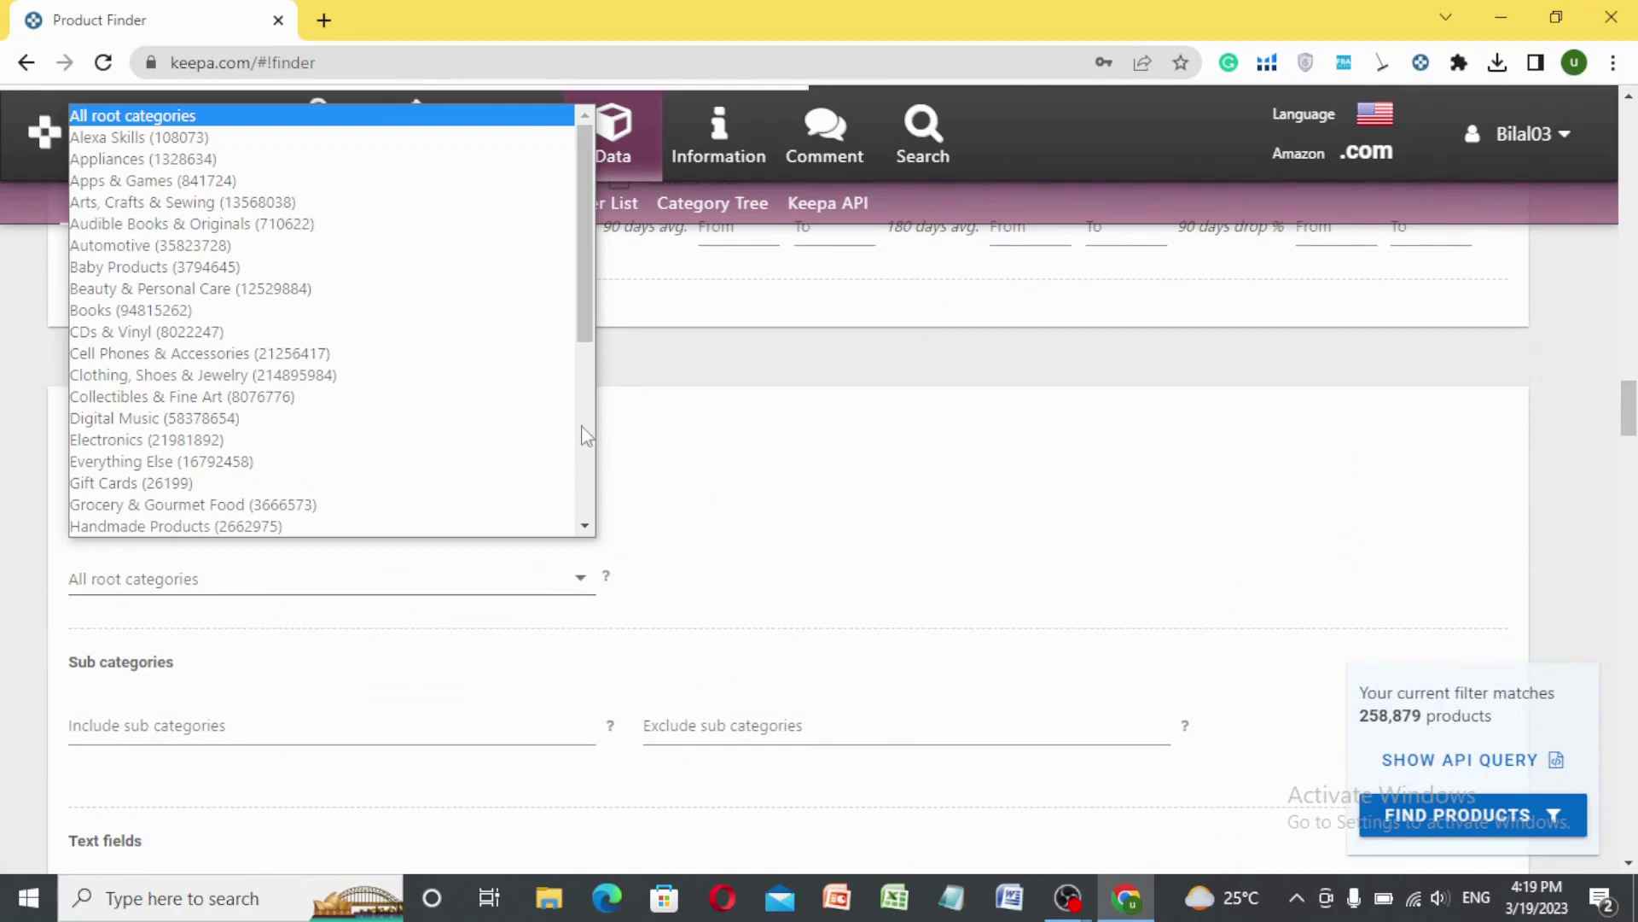
left_click_drag(587, 320, 596, 471)
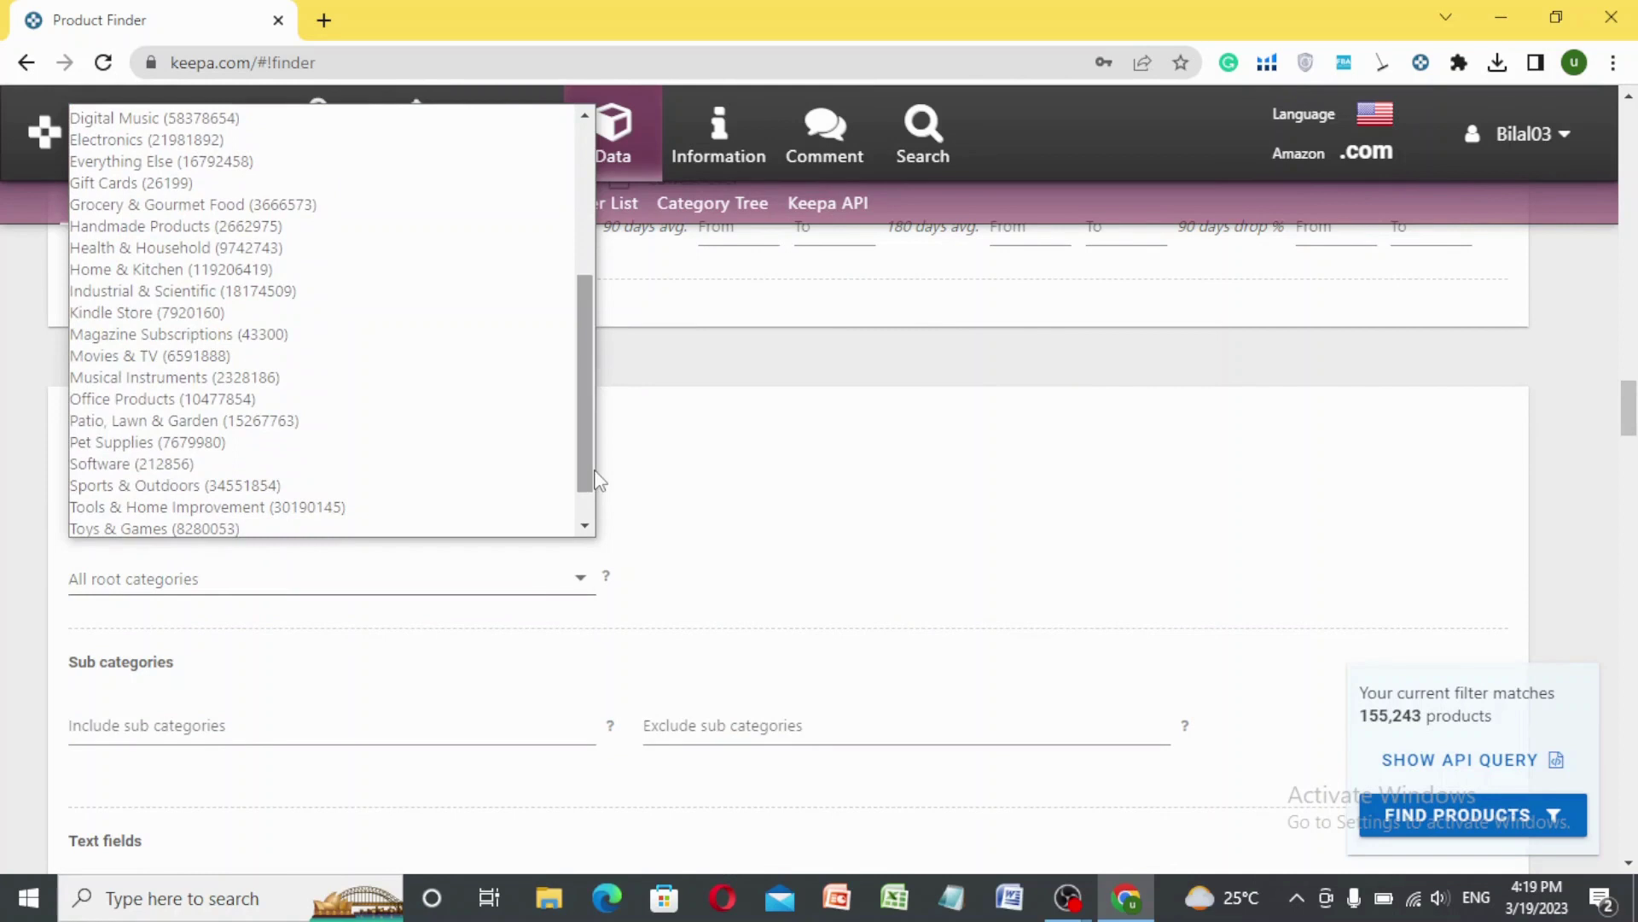
left_click(429, 445)
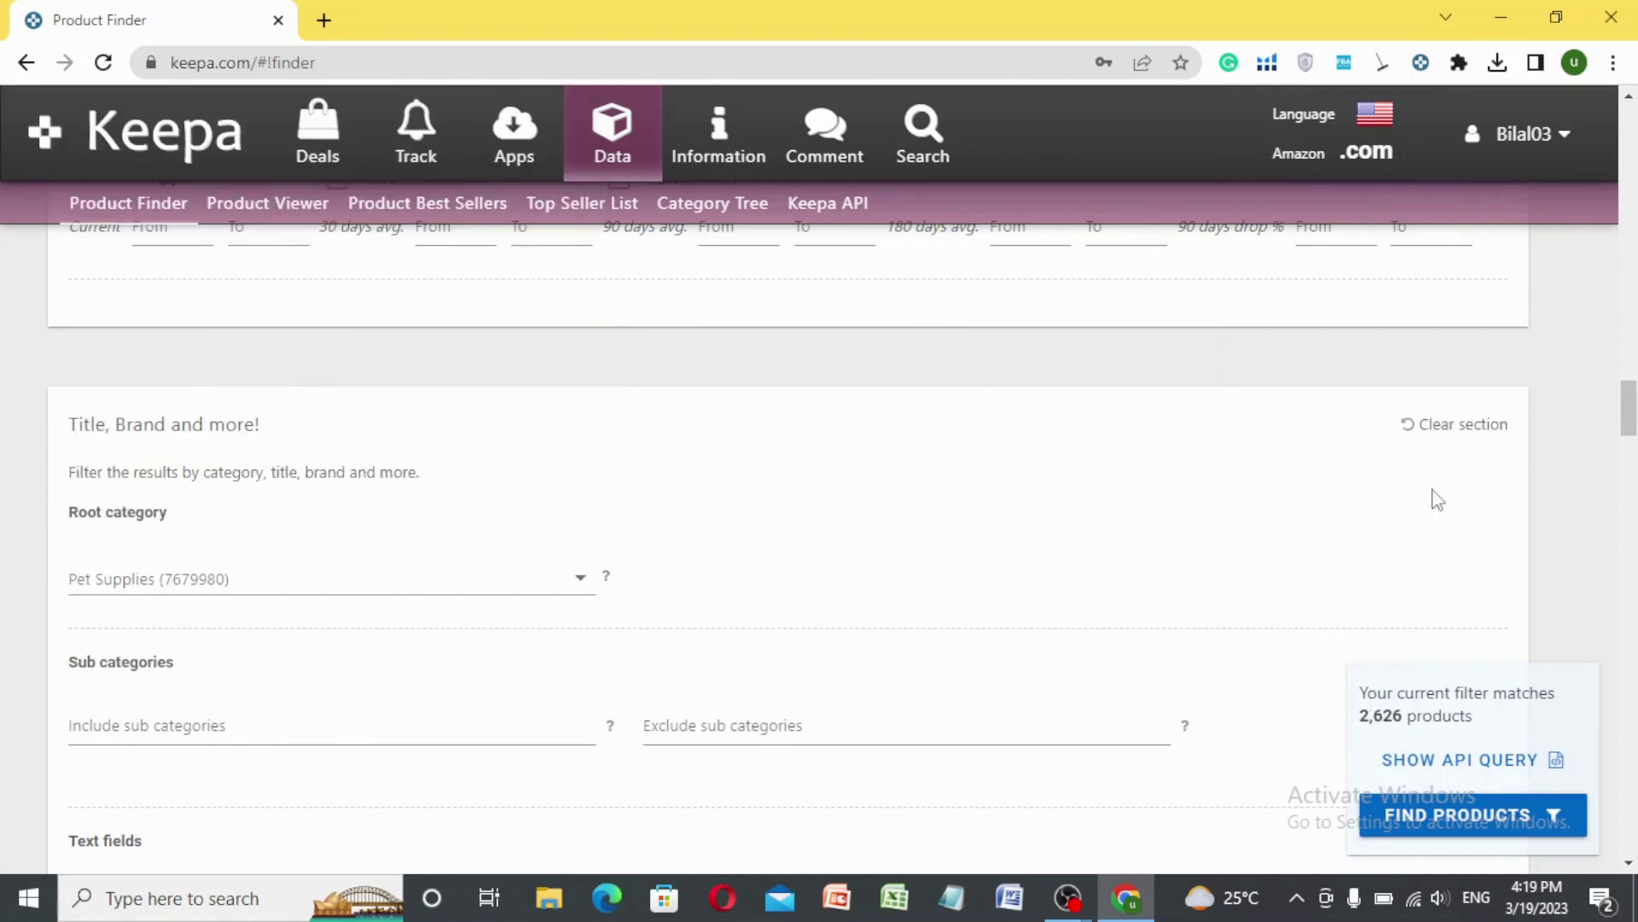
Step: Set the current New Offer Count range from 5 to 25
left_click_drag(1633, 409, 1633, 424)
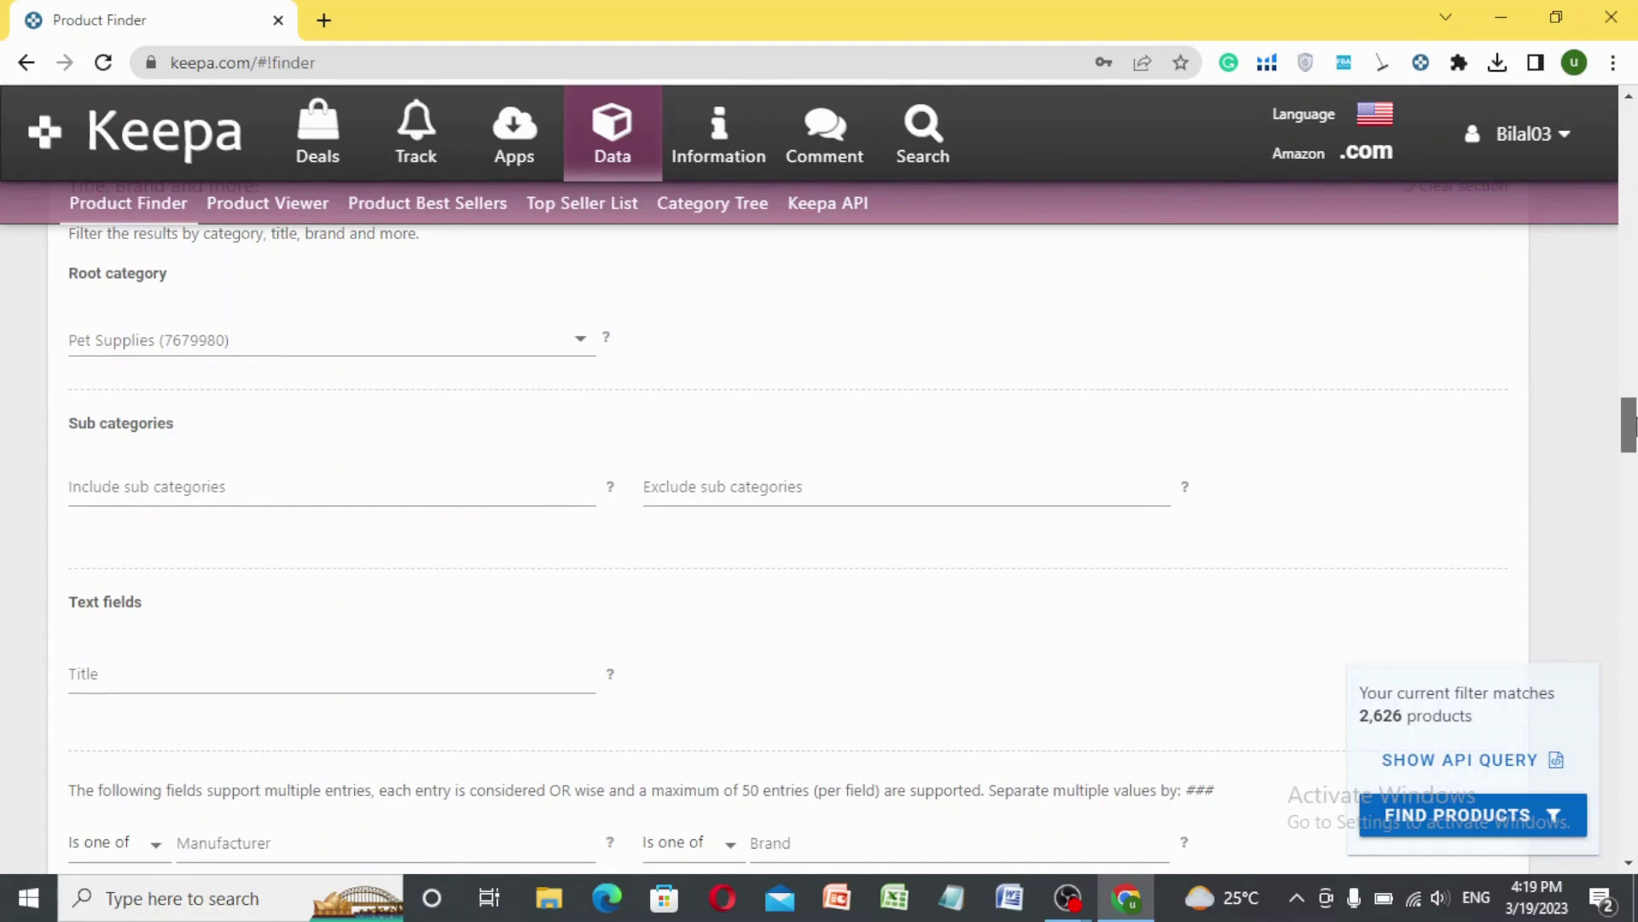
left_click_drag(1633, 424, 1633, 435)
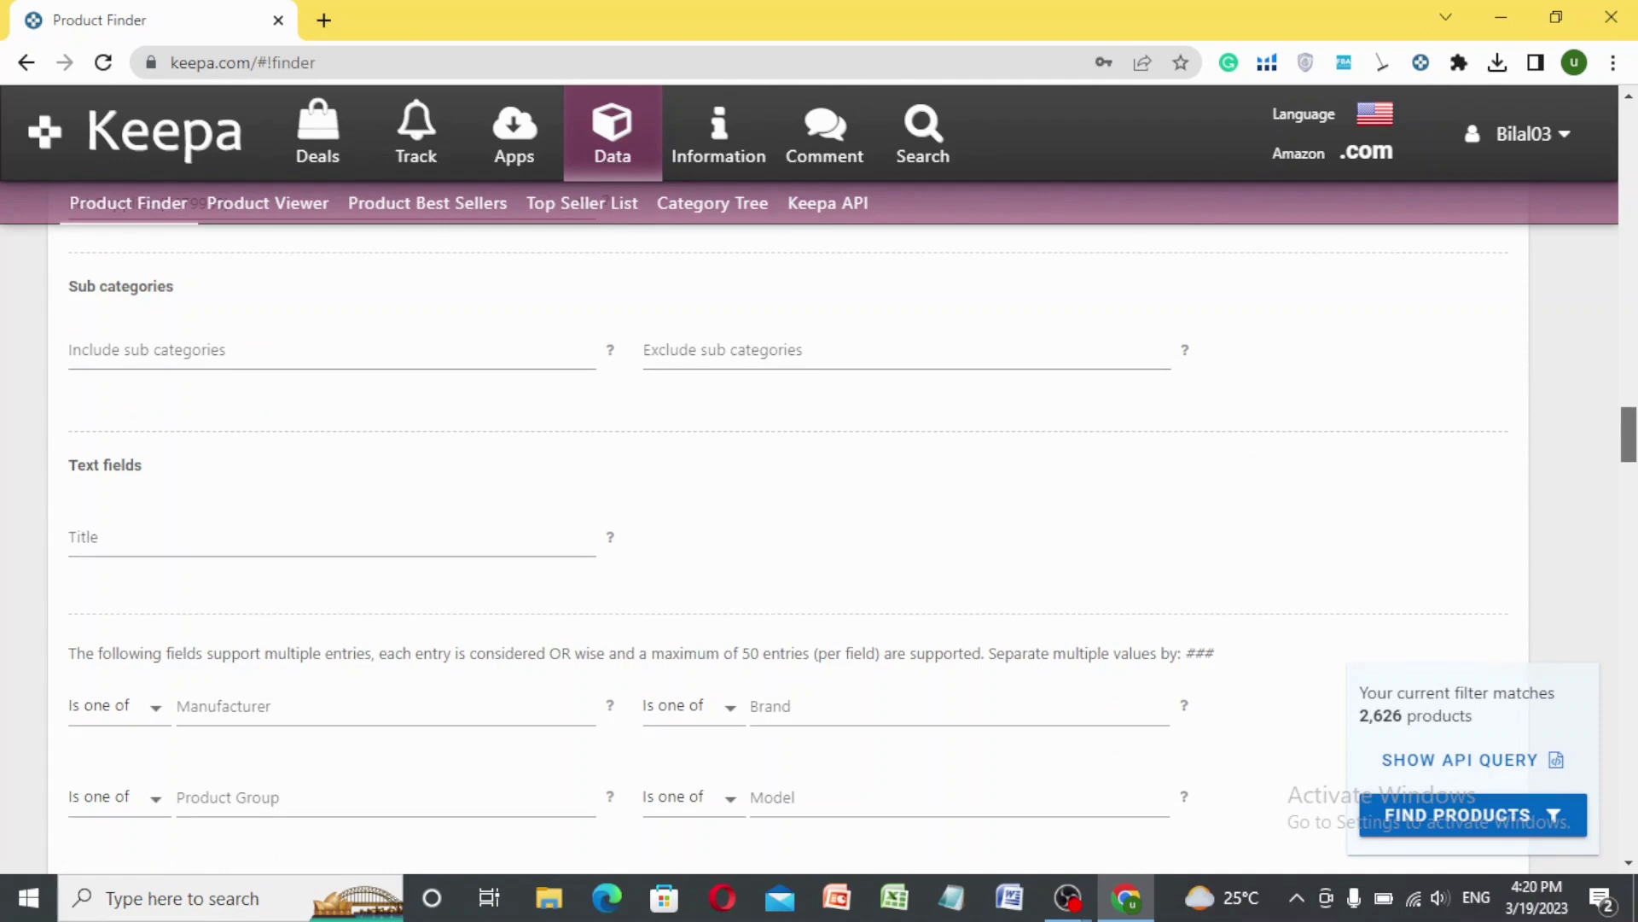
scroll(819, 527, "down", 1)
scroll(1408, 719, "down", 1)
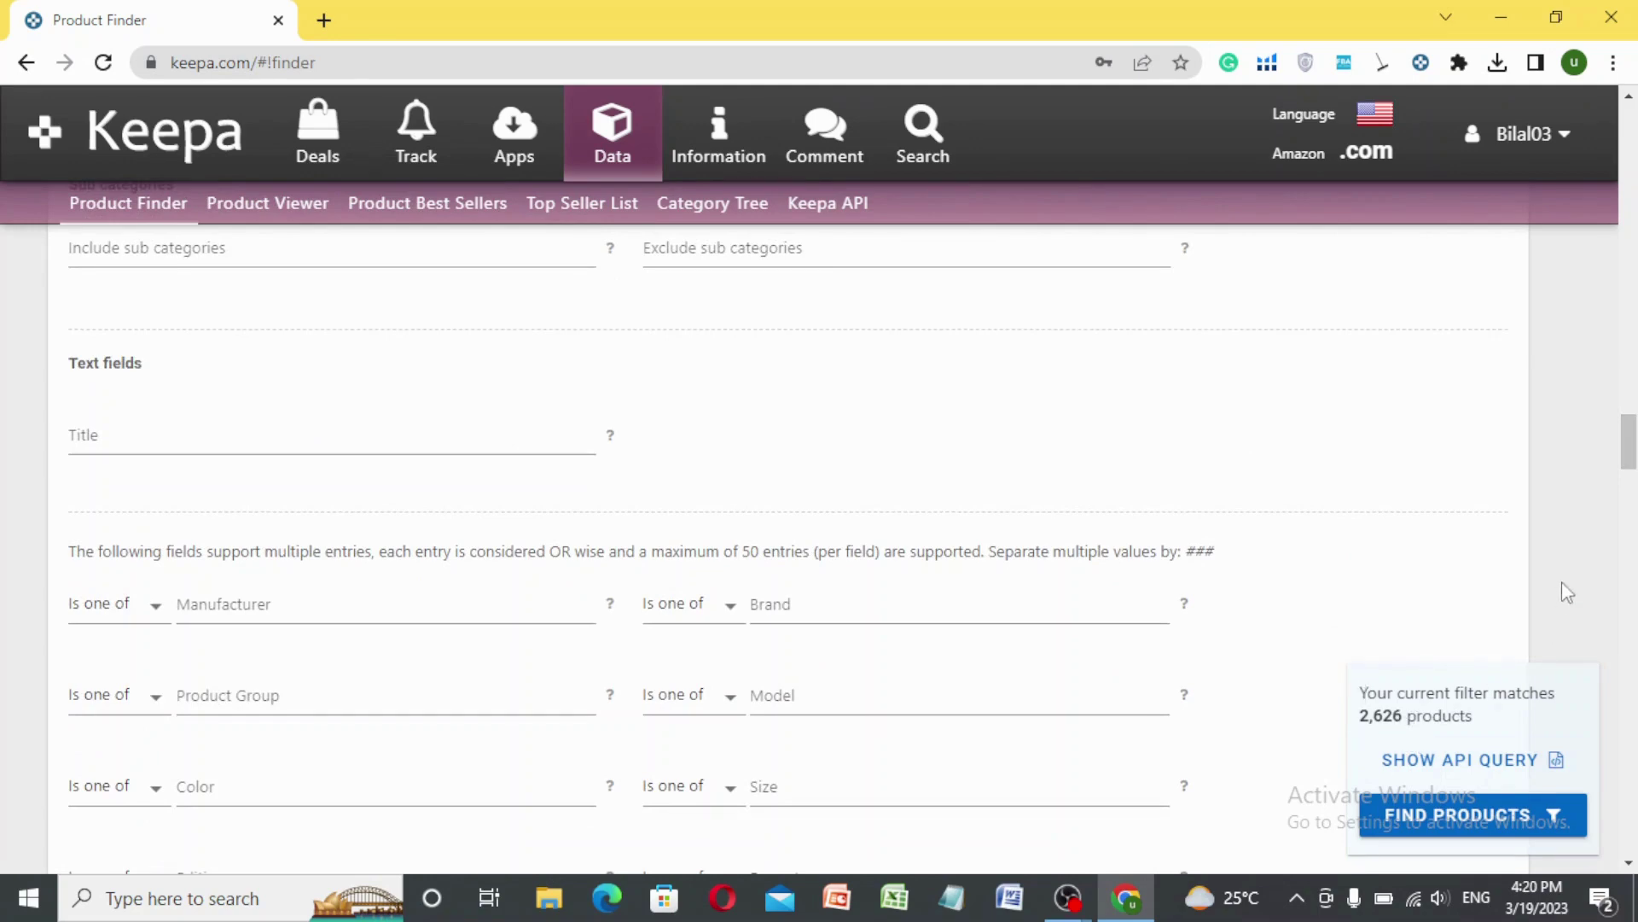
left_click_drag(1628, 479, 1628, 499)
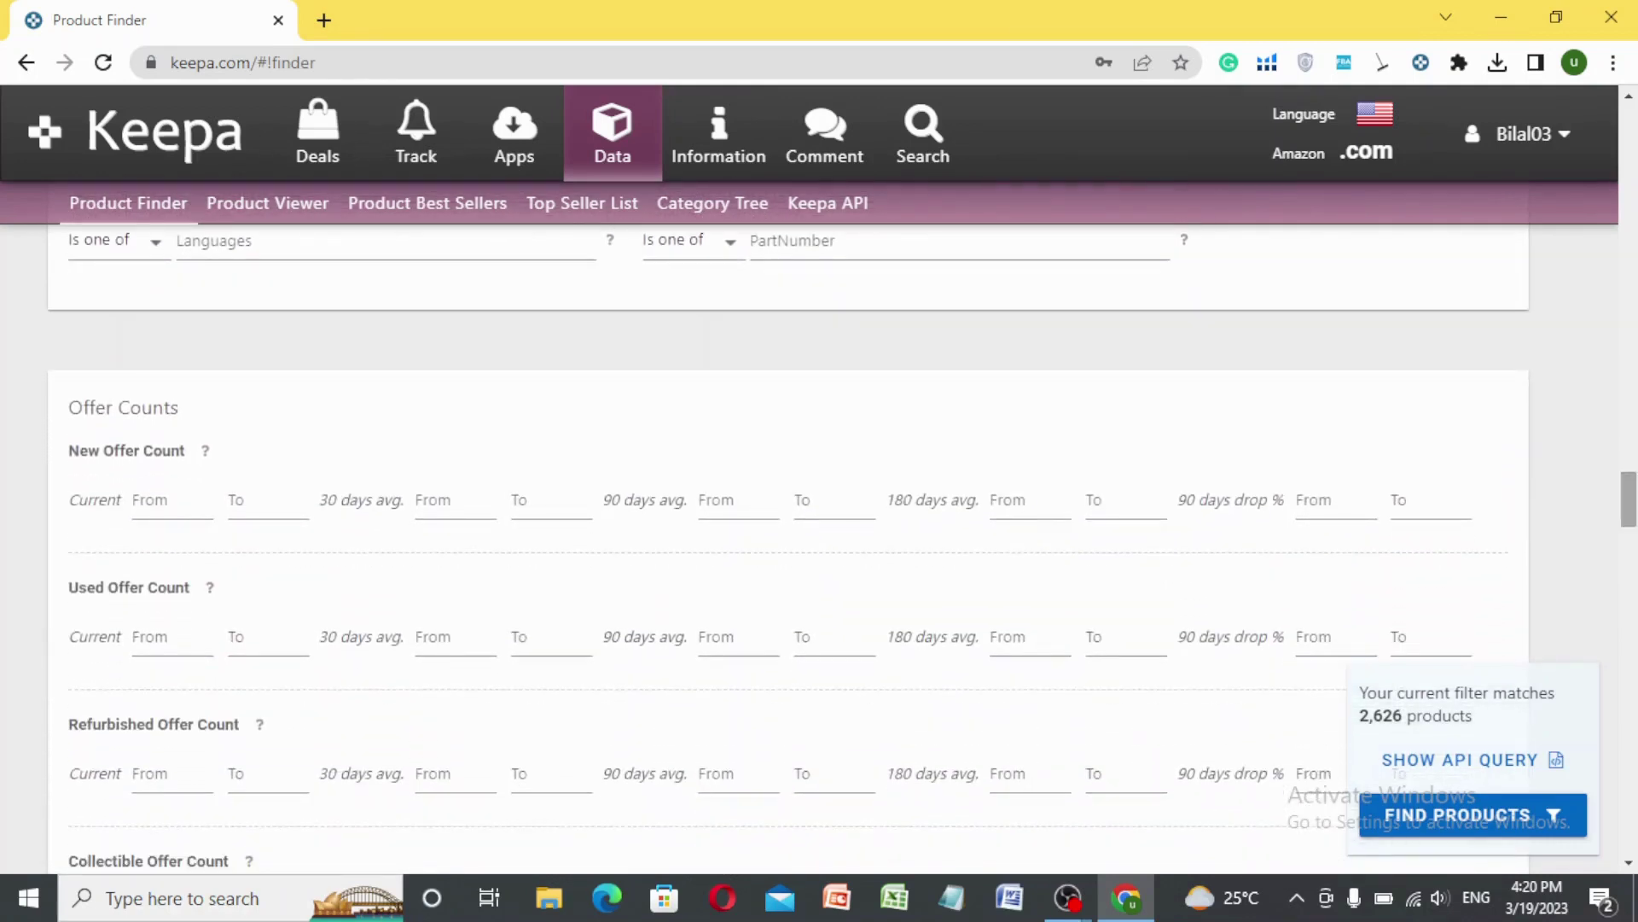
left_click(194, 505)
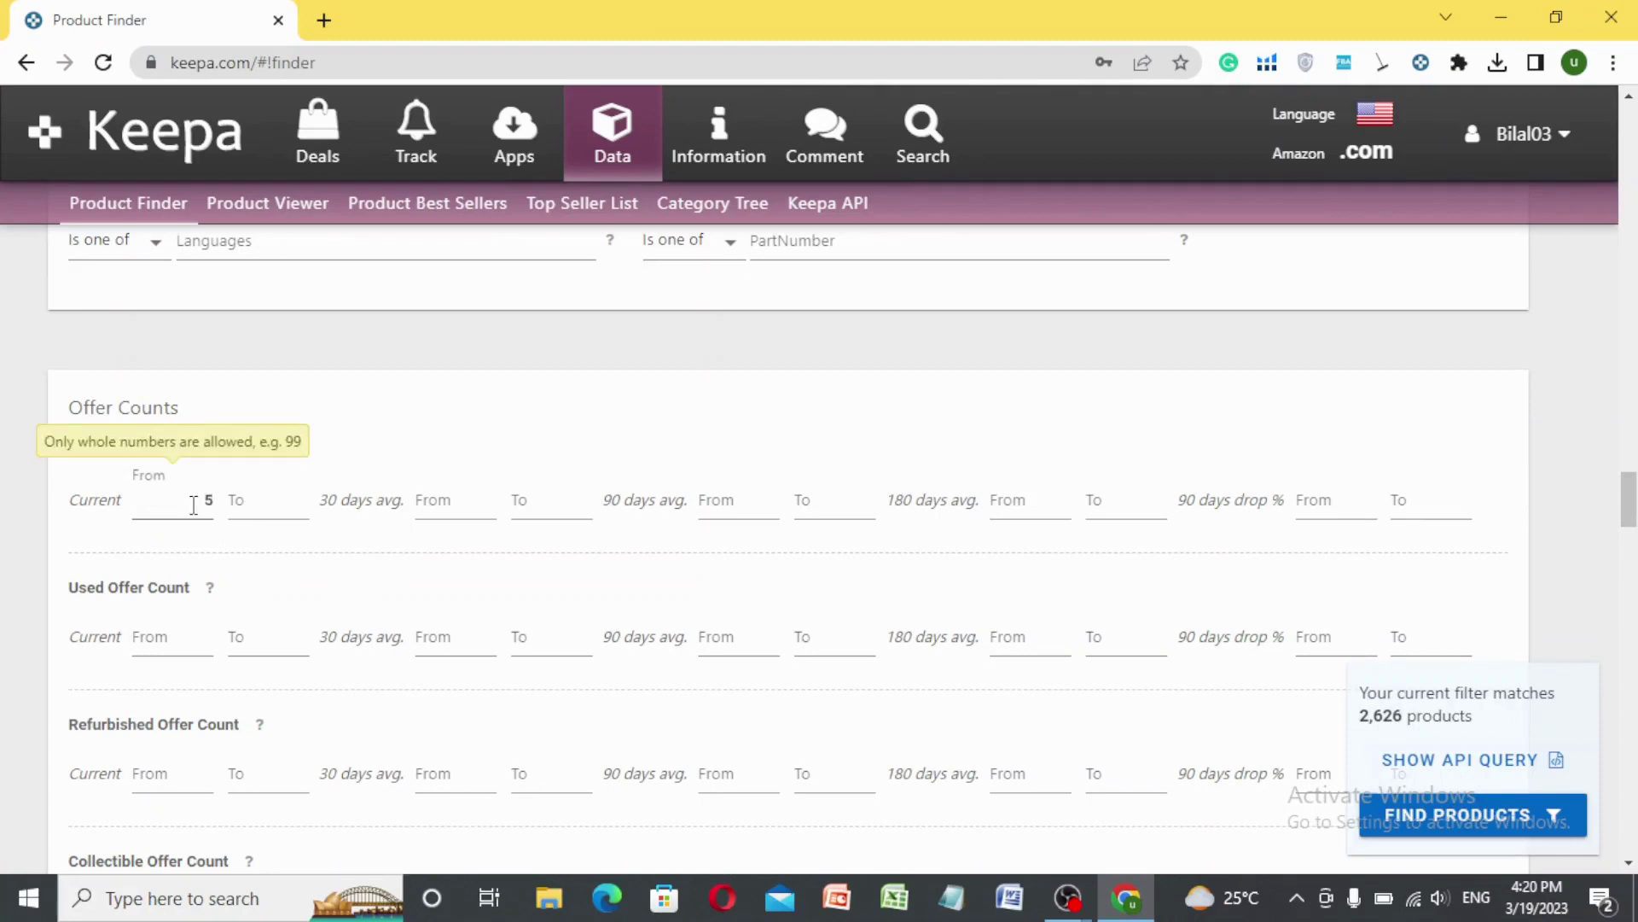
left_click(271, 500)
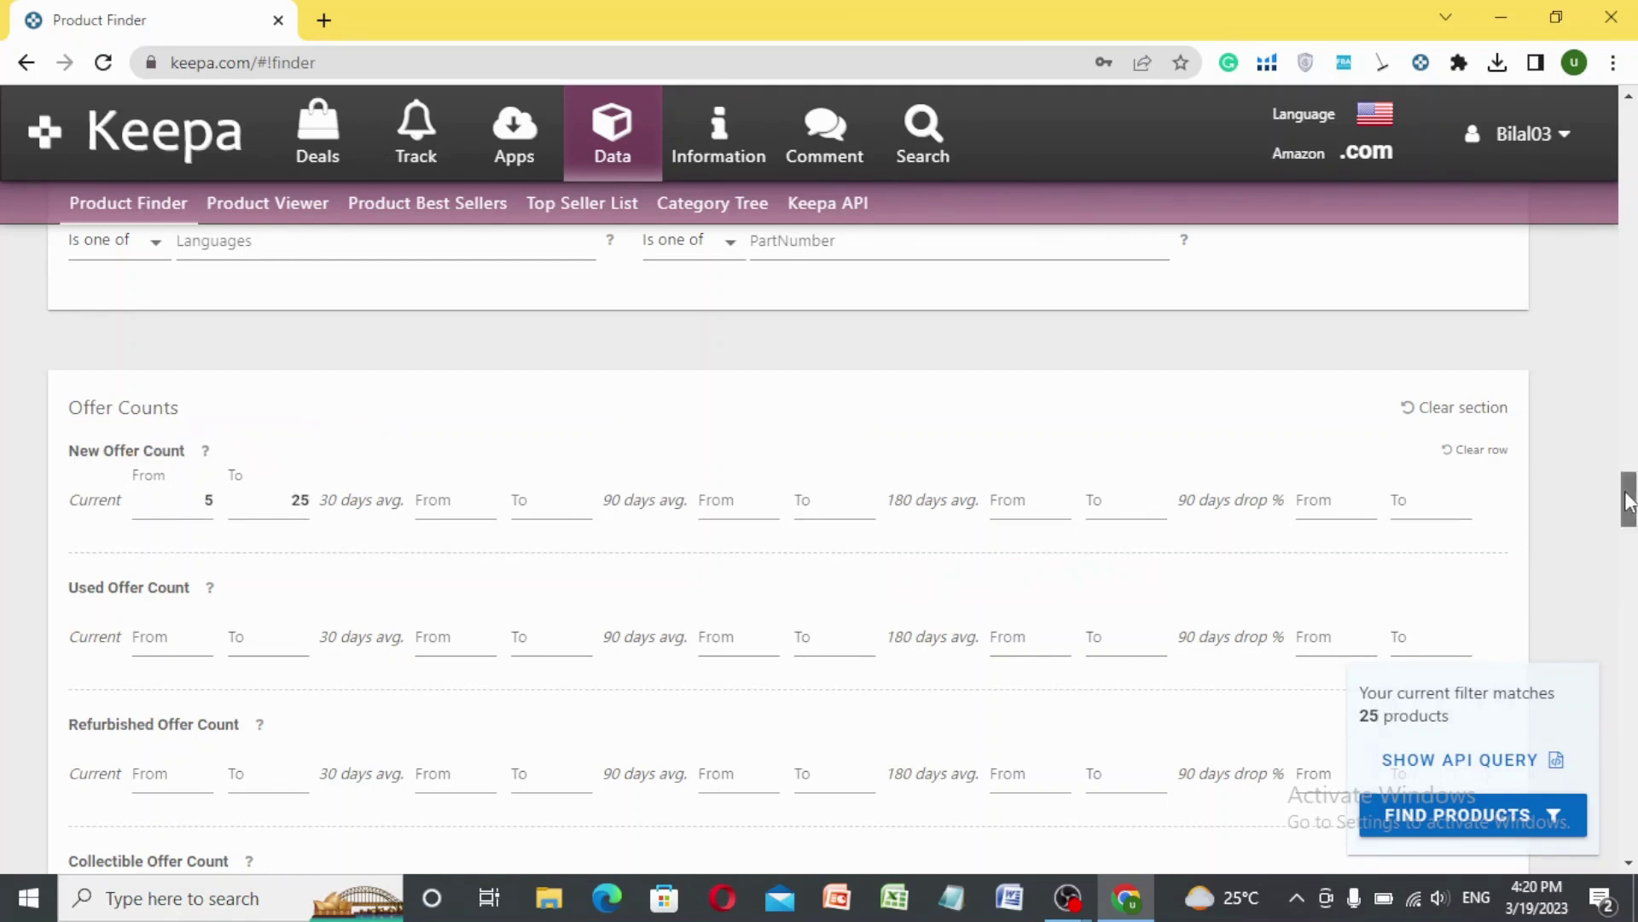
Step: Restrict the Buy Box Seller filter to 3rd Party sellers
left_click_drag(1629, 501, 1632, 548)
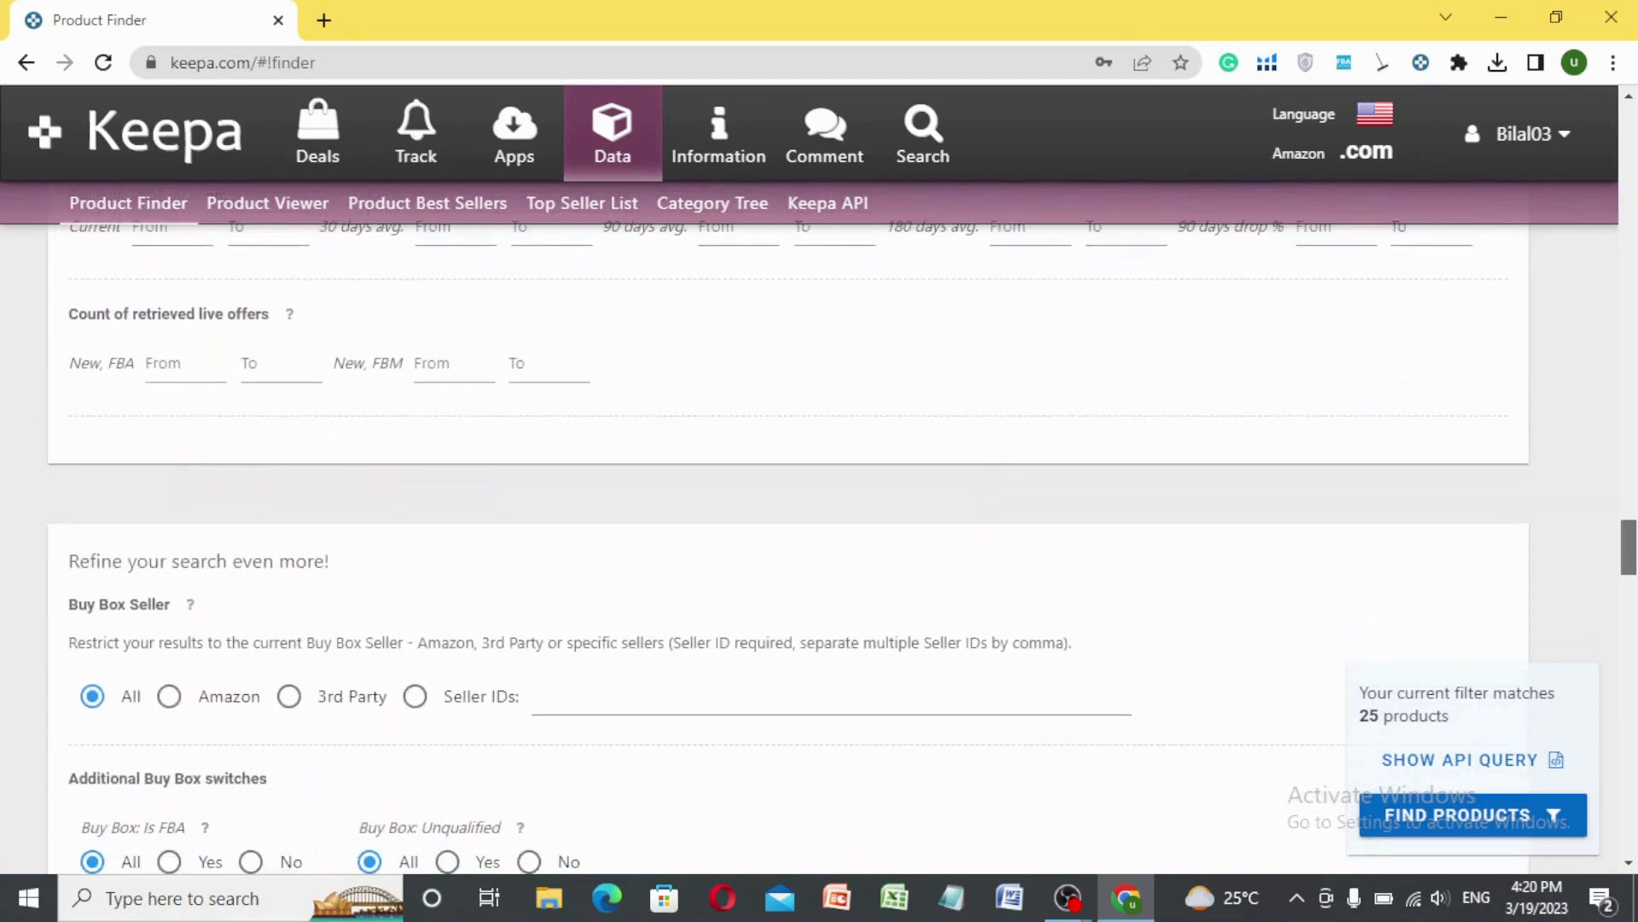
left_click(290, 697)
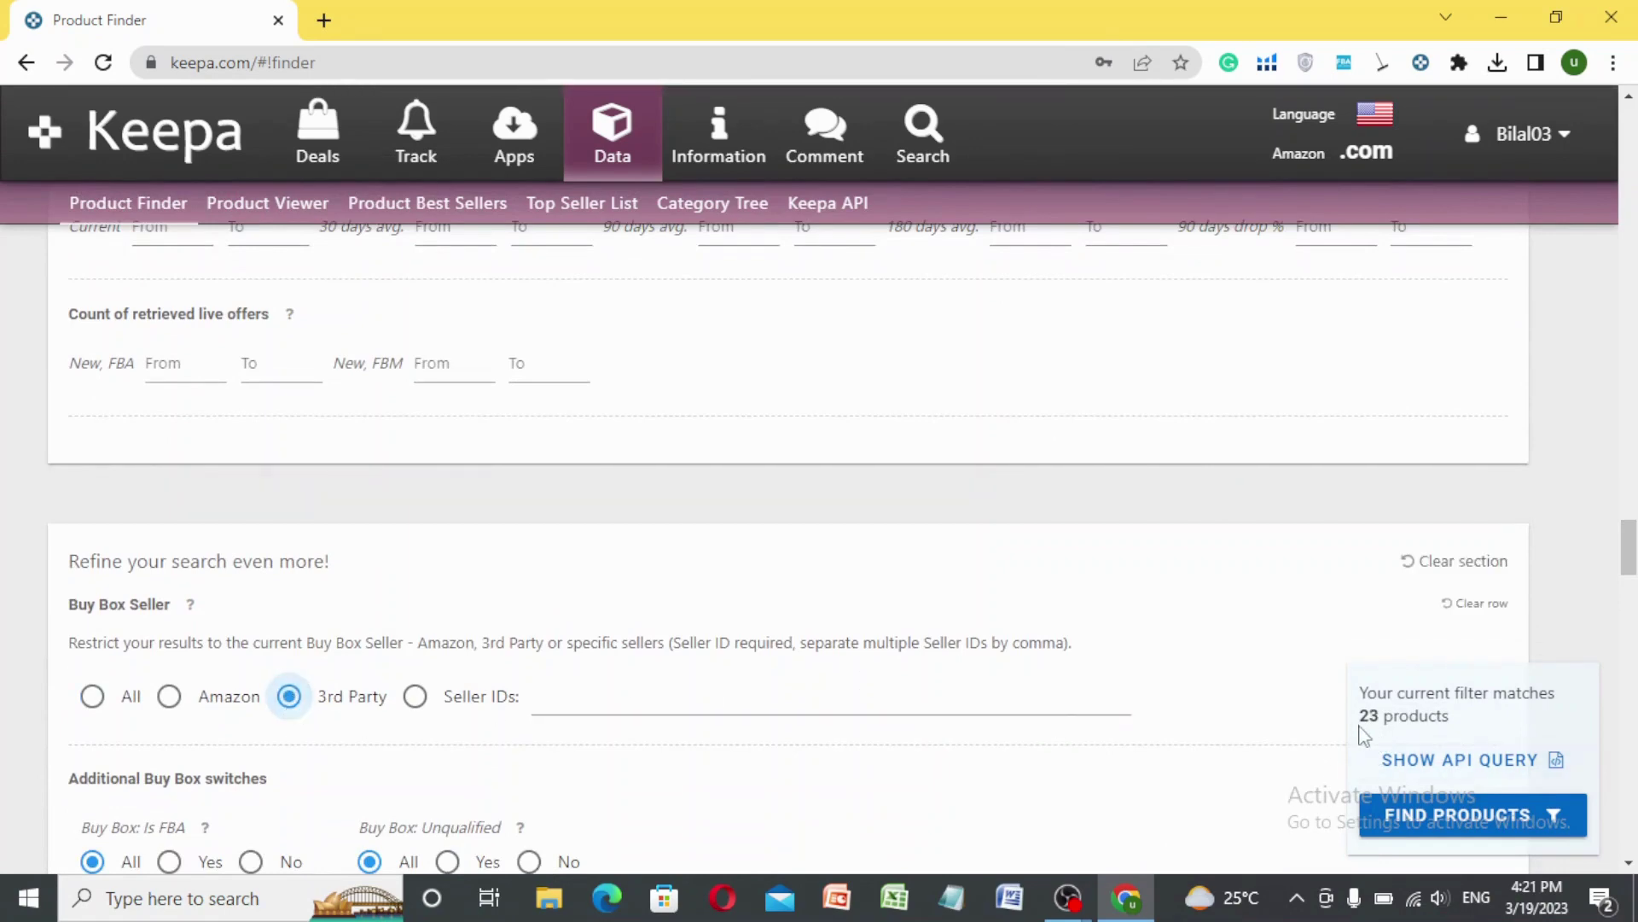
scroll(1630, 583, "down", 2)
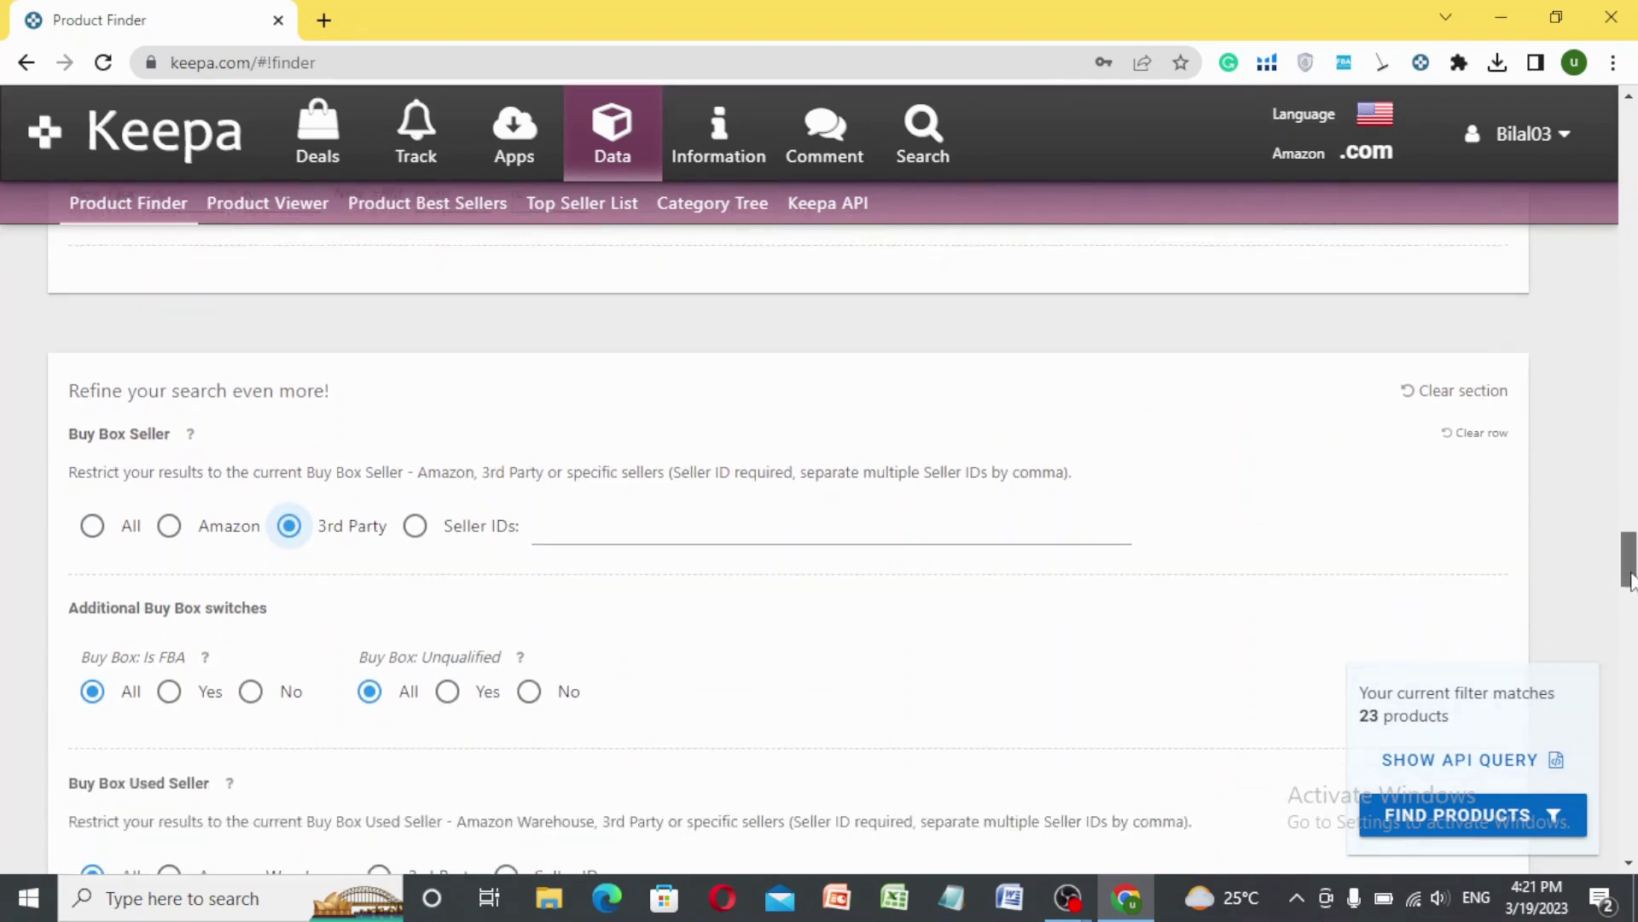
left_click_drag(1630, 583, 1630, 584)
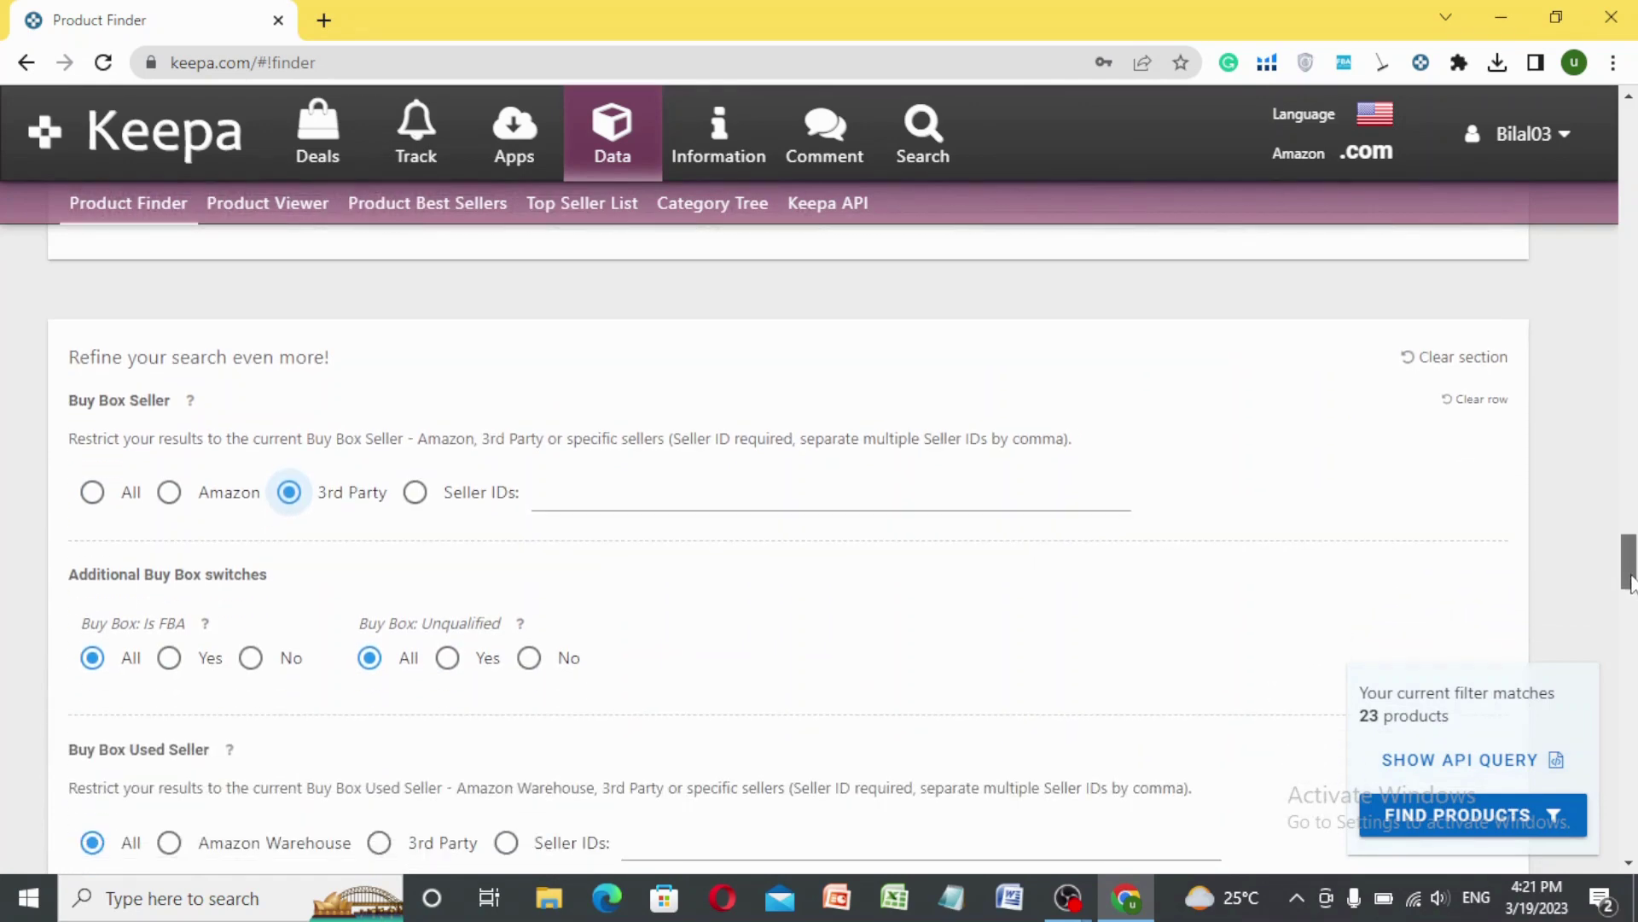
left_click_drag(1631, 583, 1633, 599)
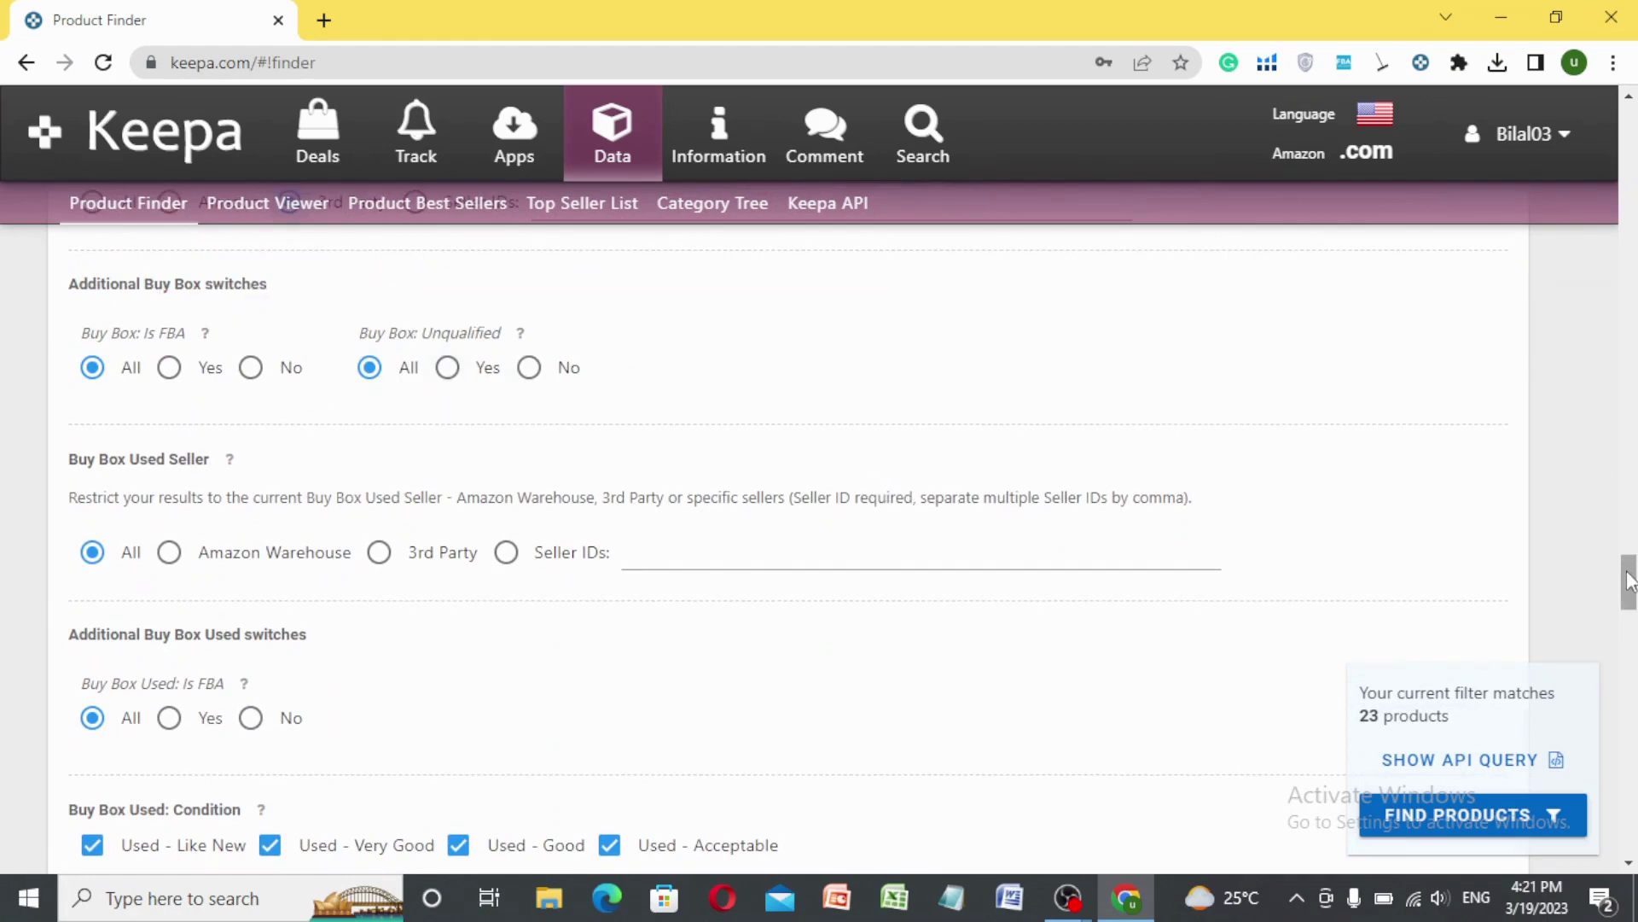
left_click_drag(1630, 581, 1631, 624)
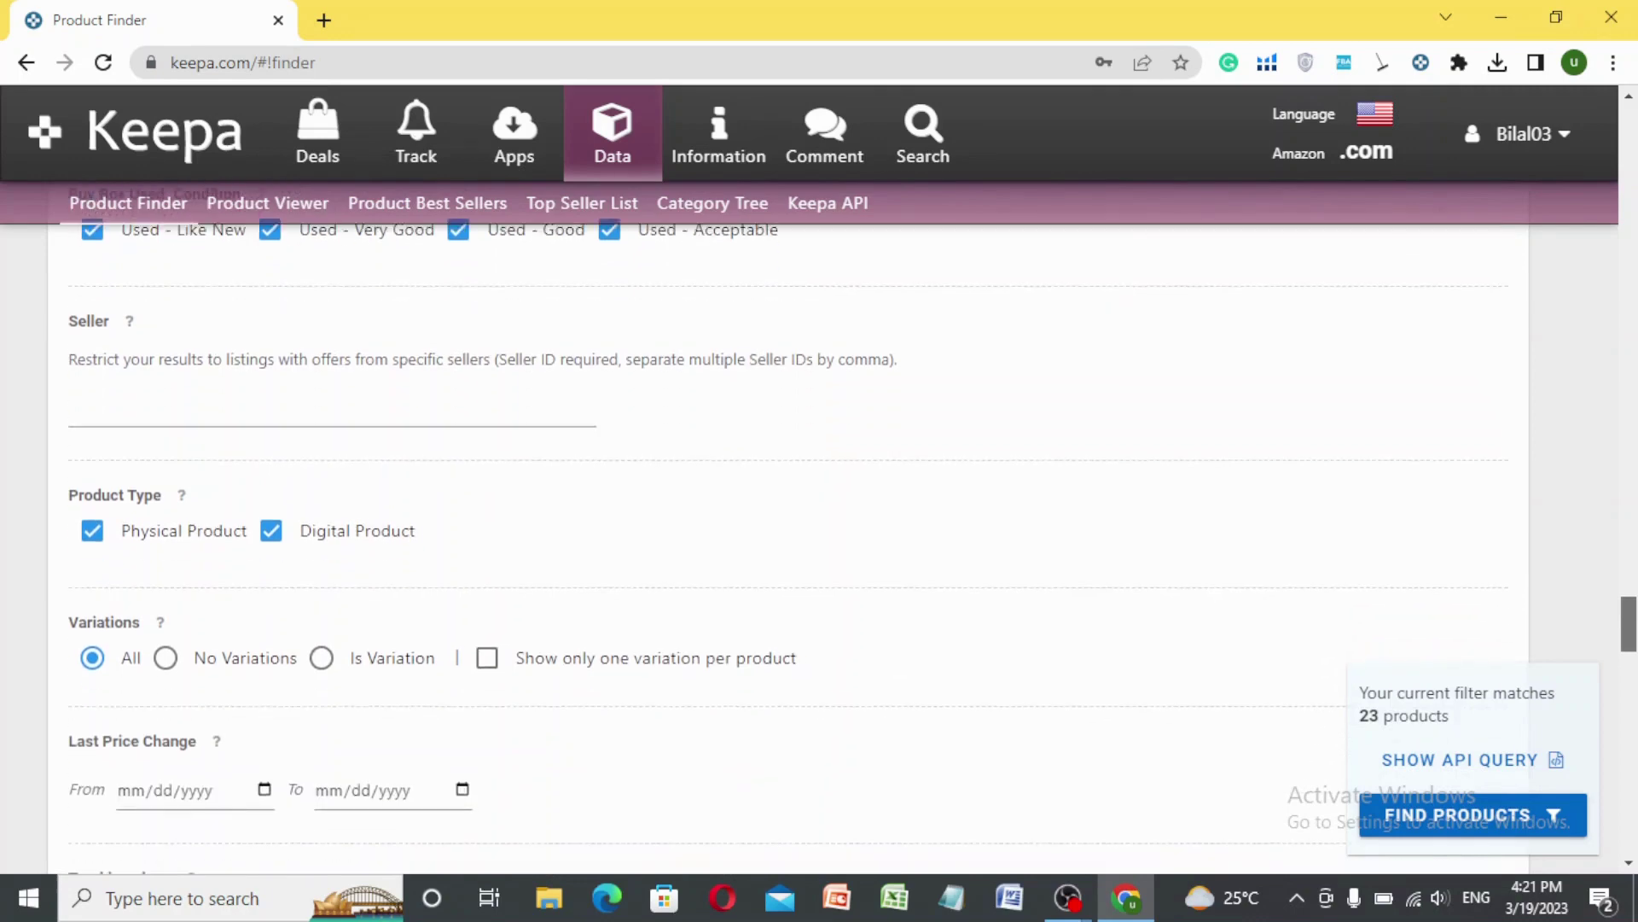
Step: Exclude digital products, and remove pre-order, "unknown" availability and delayed shipping from the allowed Amazon offer availability options
left_click(272, 533)
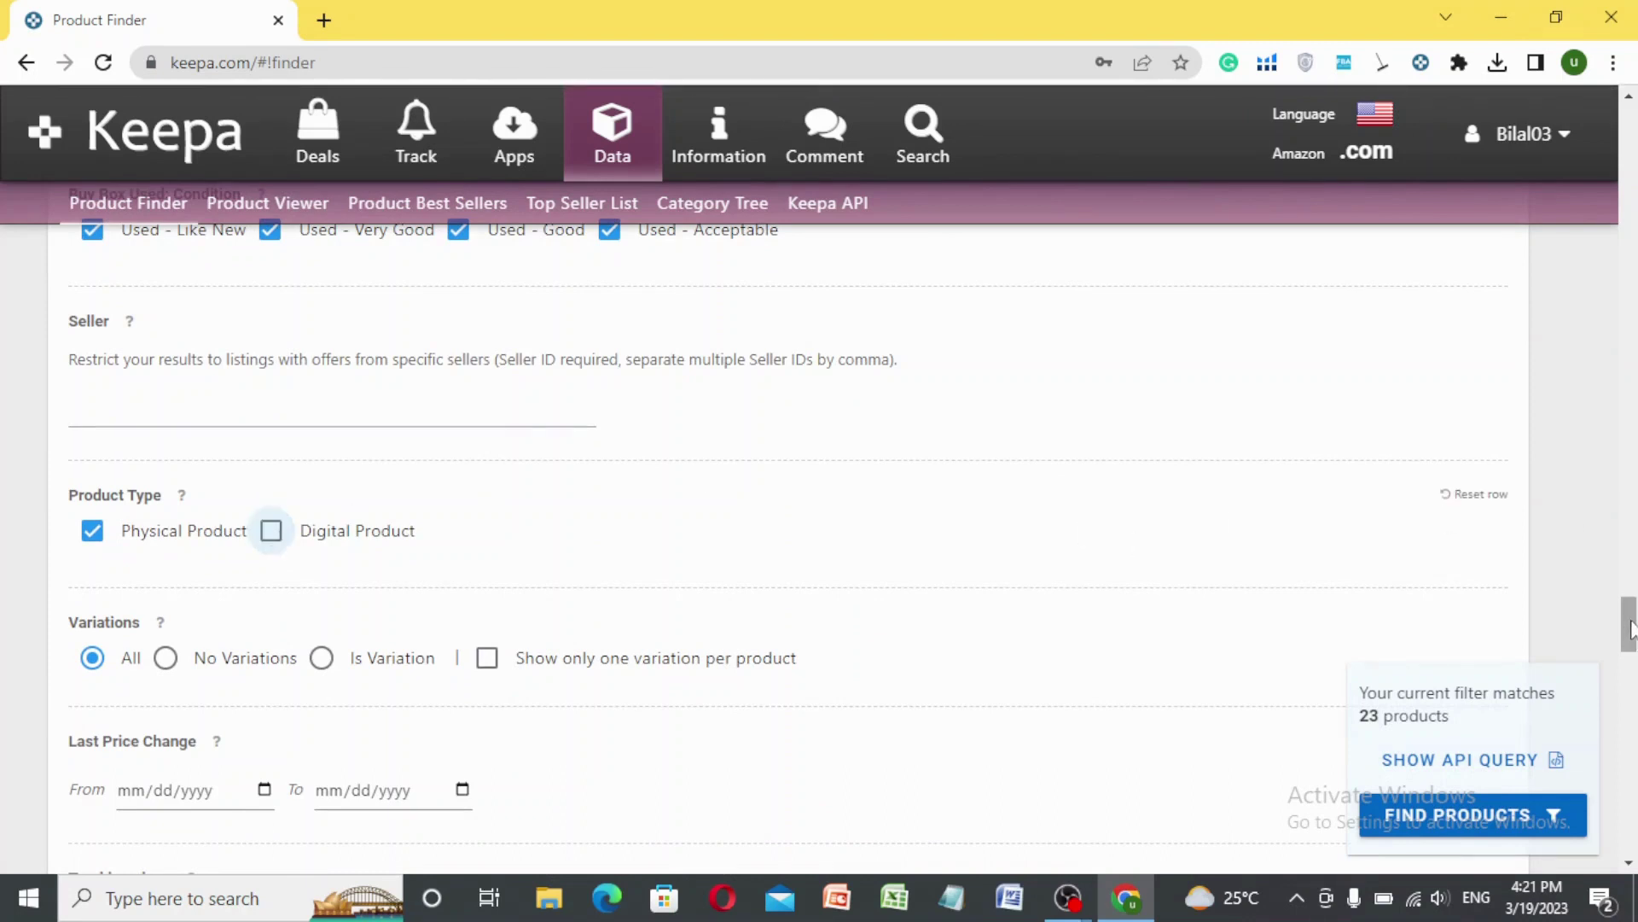
left_click_drag(1631, 629, 1631, 632)
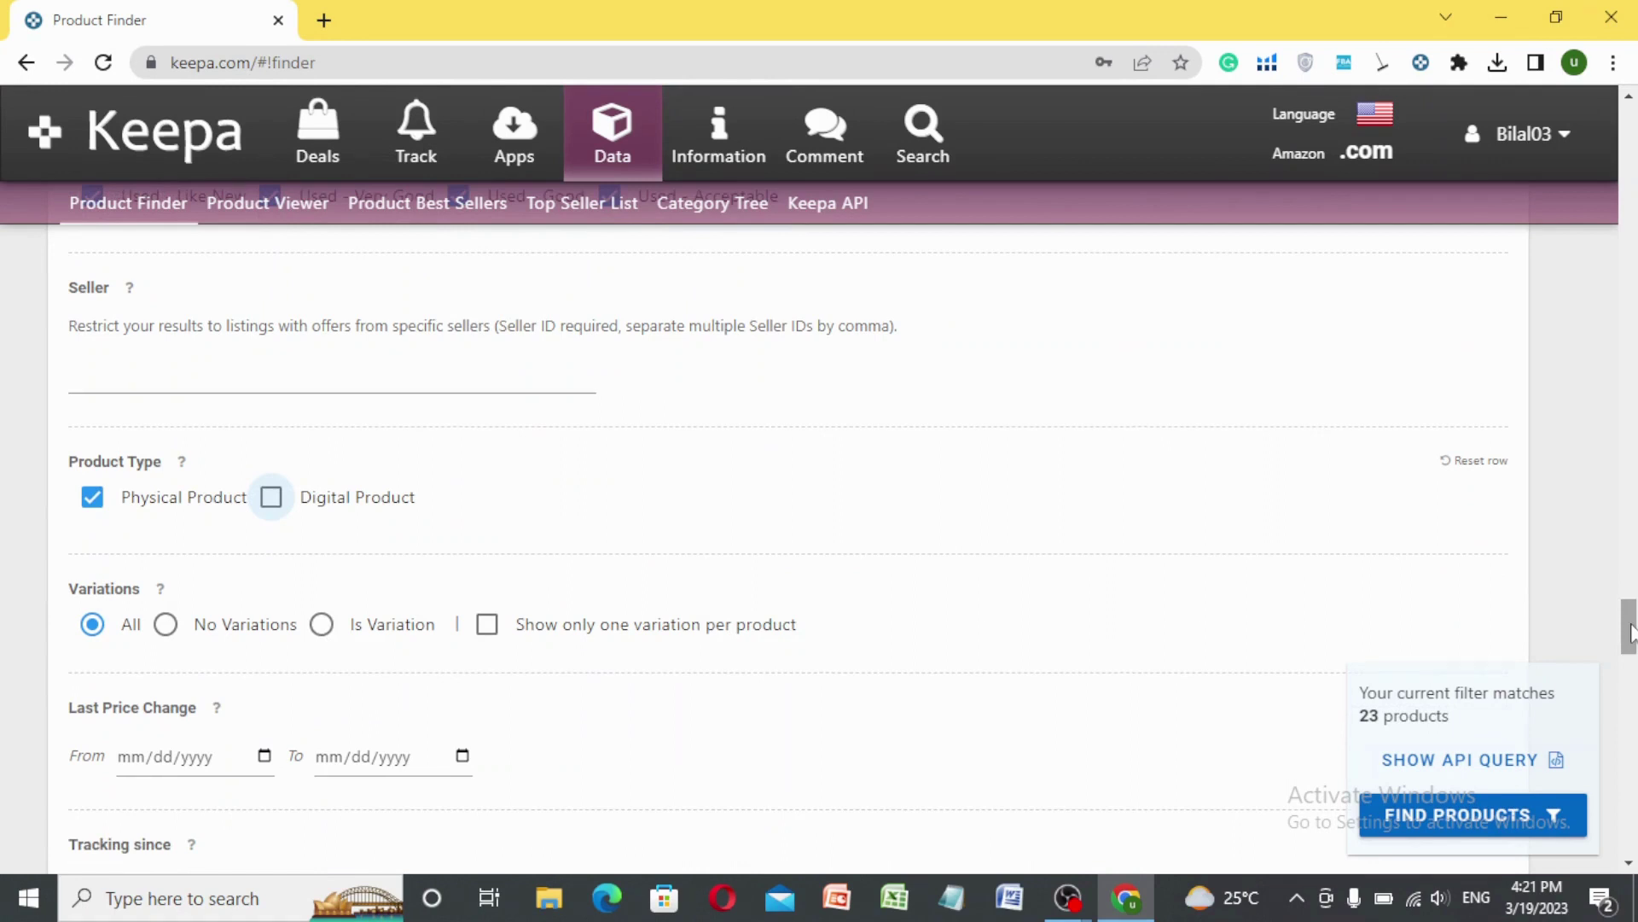
left_click_drag(1631, 633, 1630, 741)
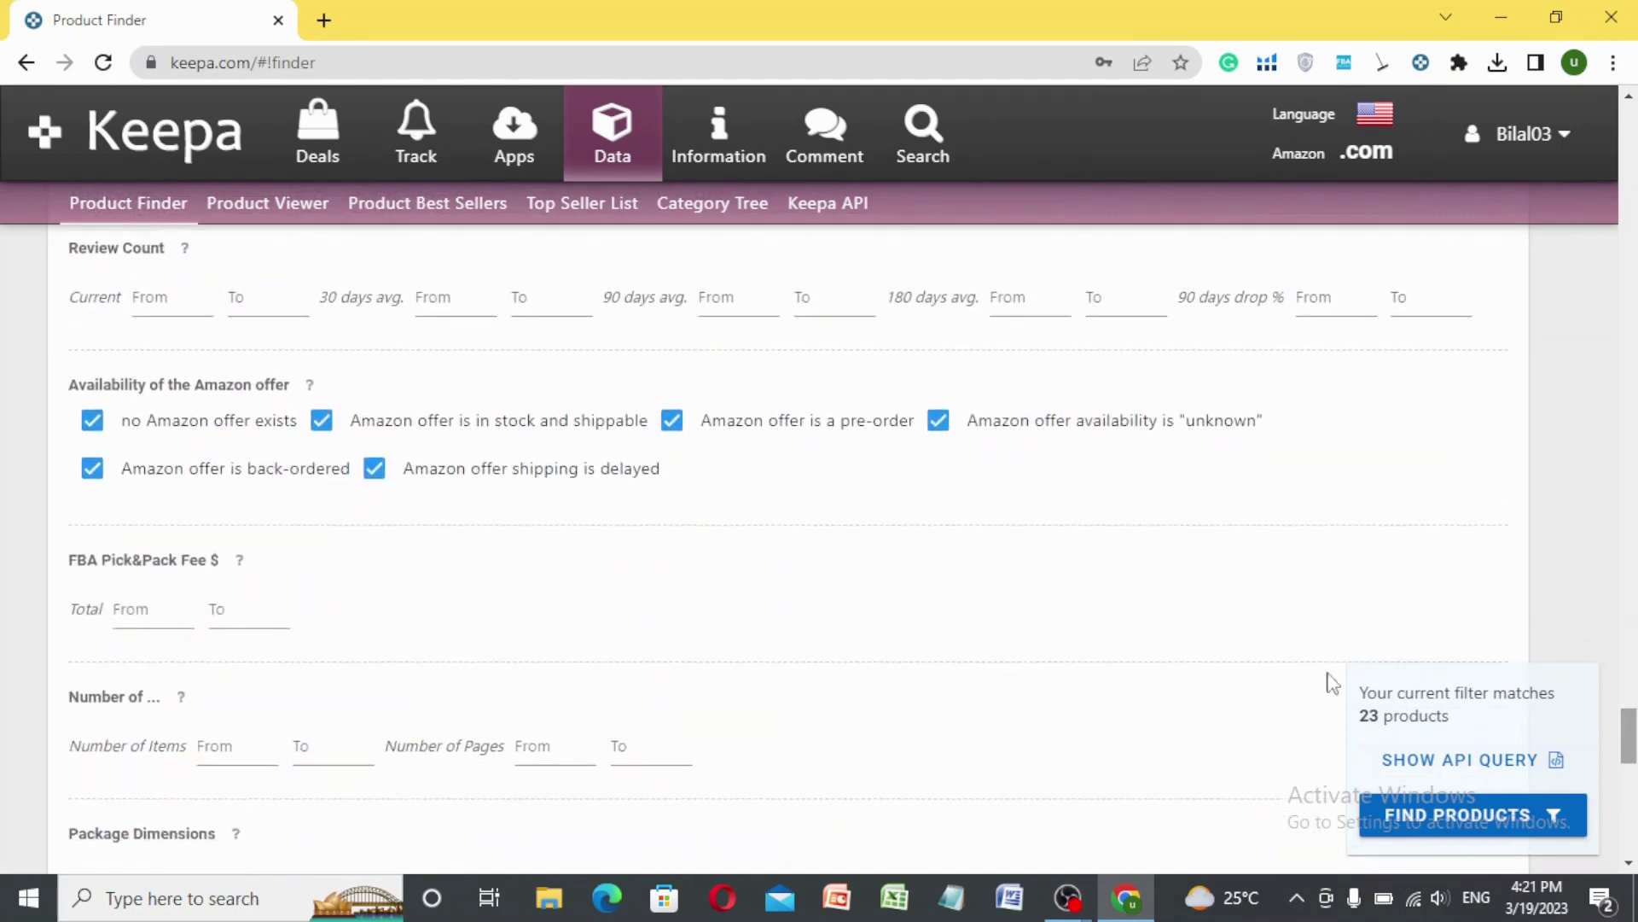
left_click(671, 421)
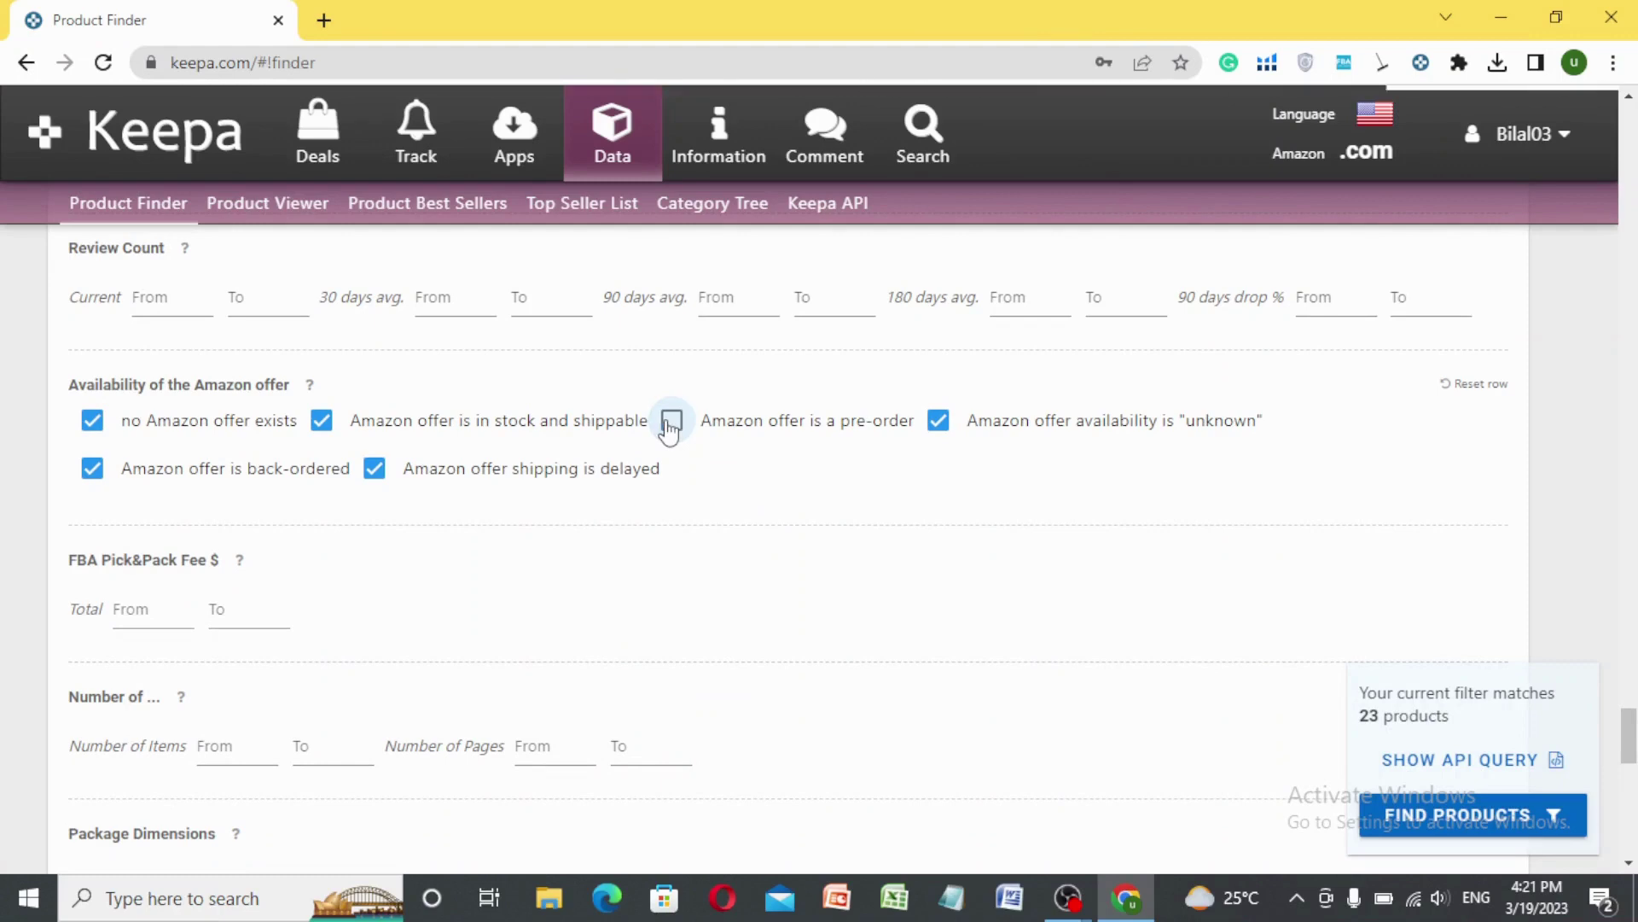
left_click(938, 423)
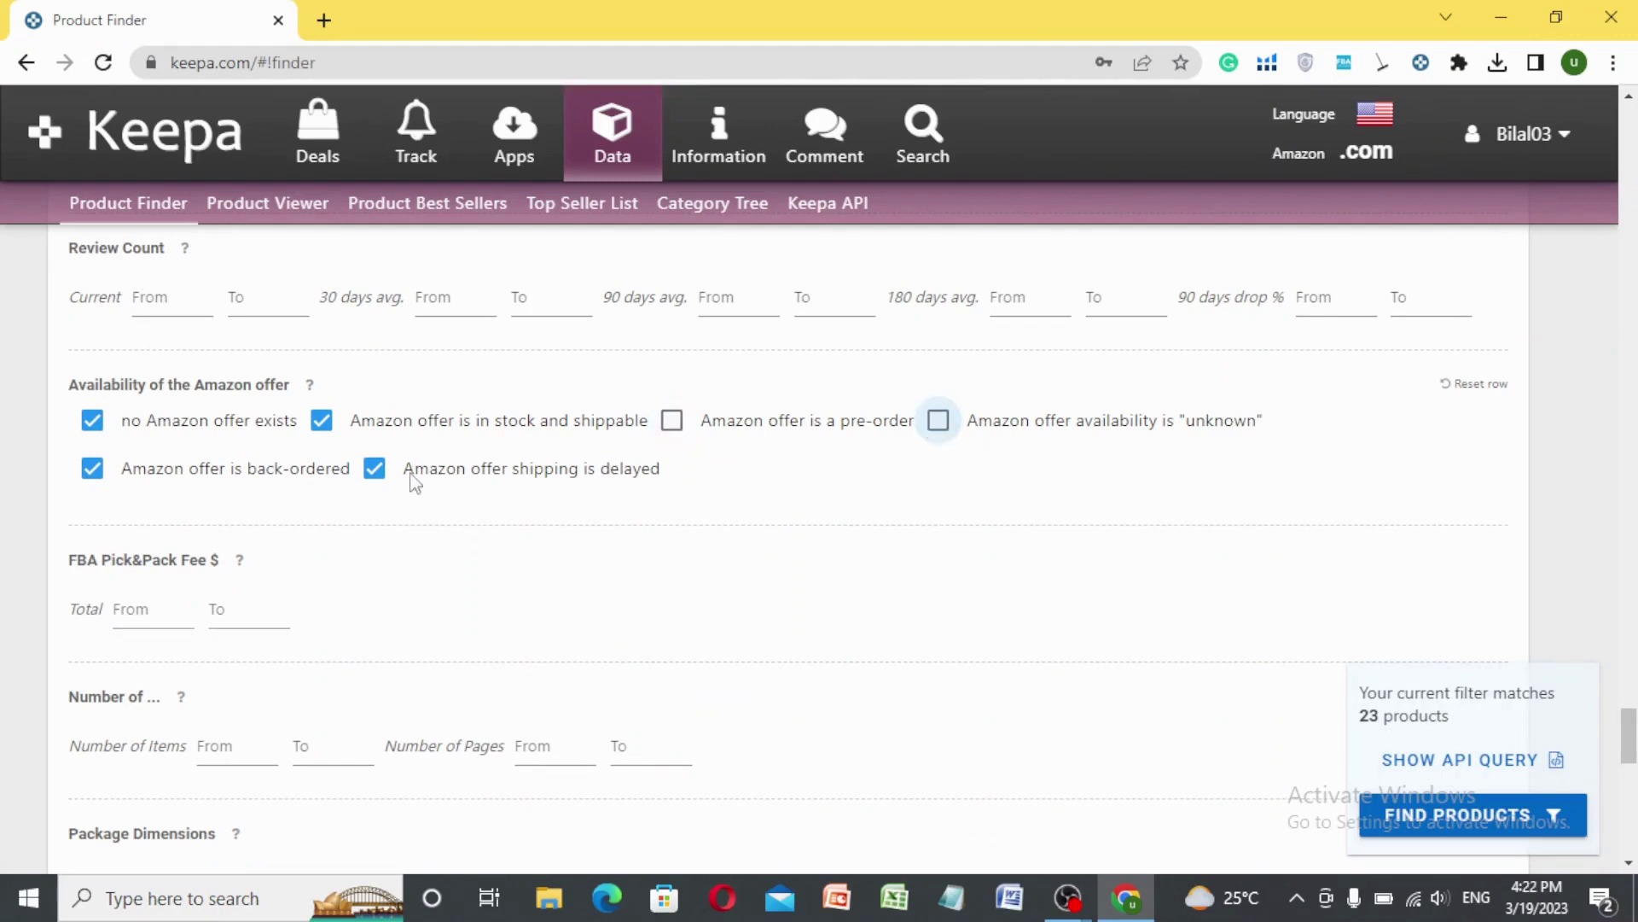
left_click(375, 469)
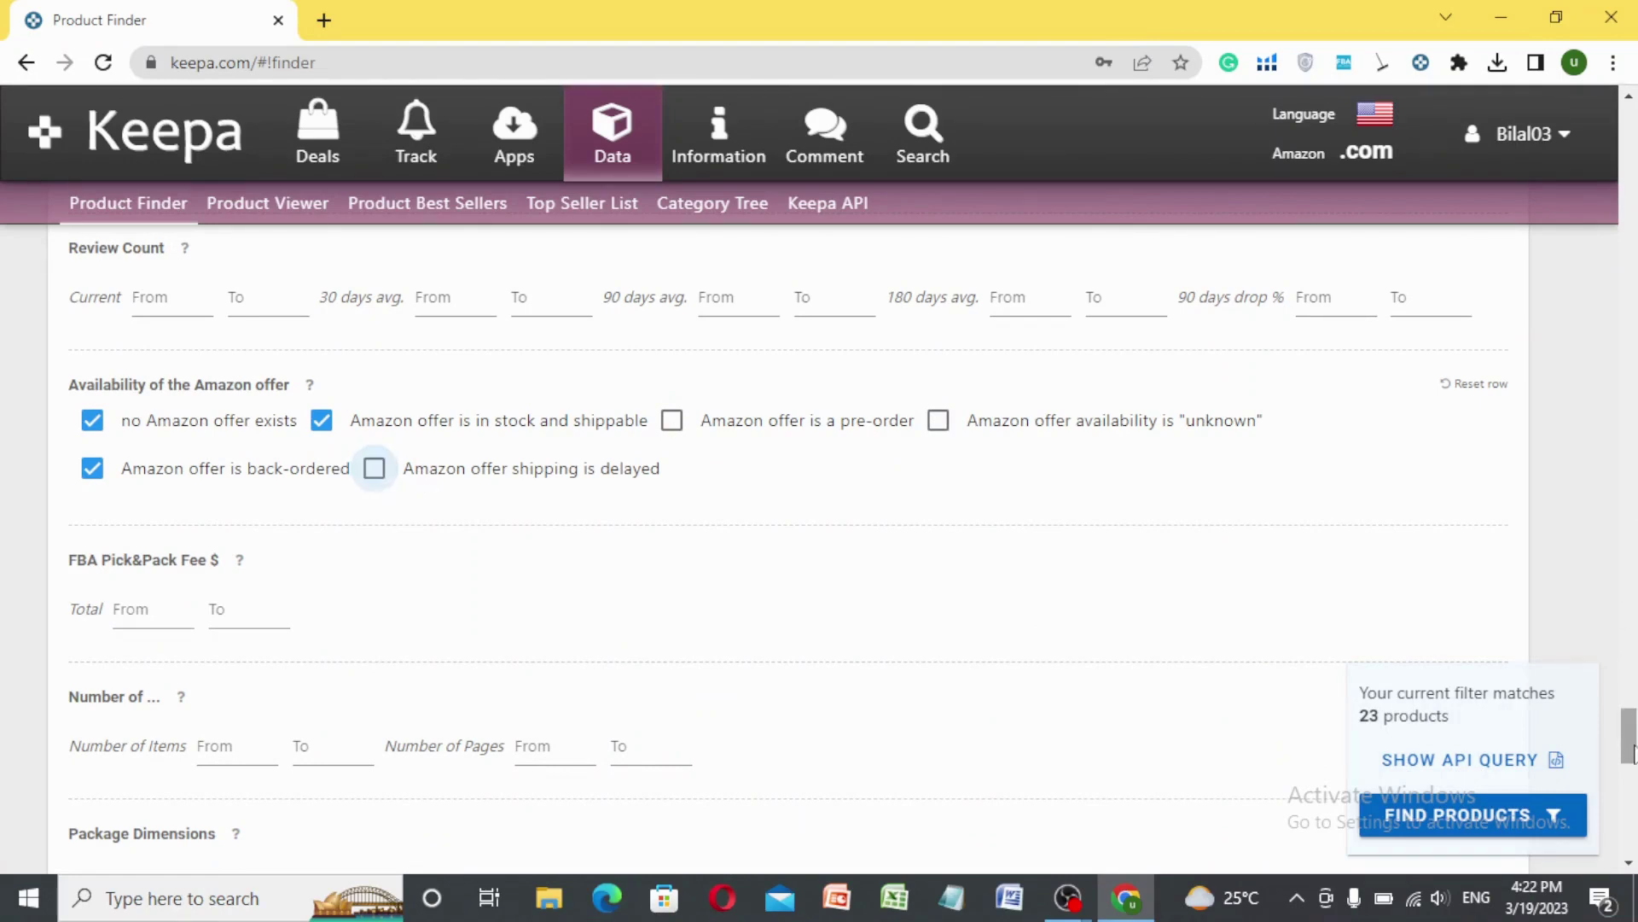
Step: Allow products with possibly outdated price information to be included and run the product search
left_click_drag(1631, 751, 1632, 842)
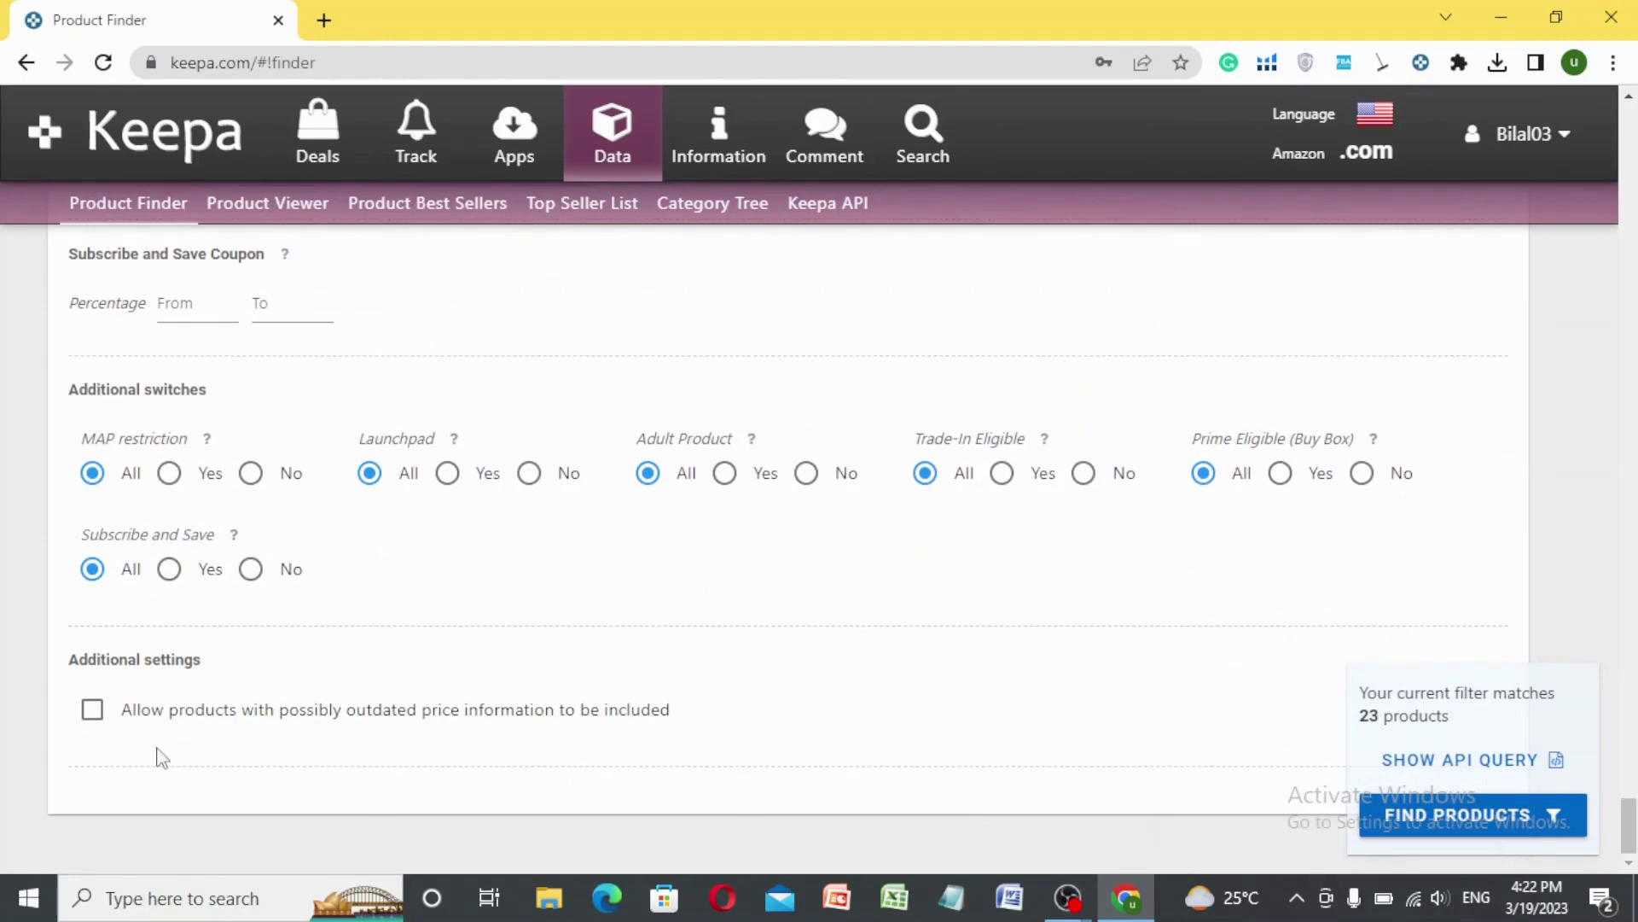
left_click(94, 715)
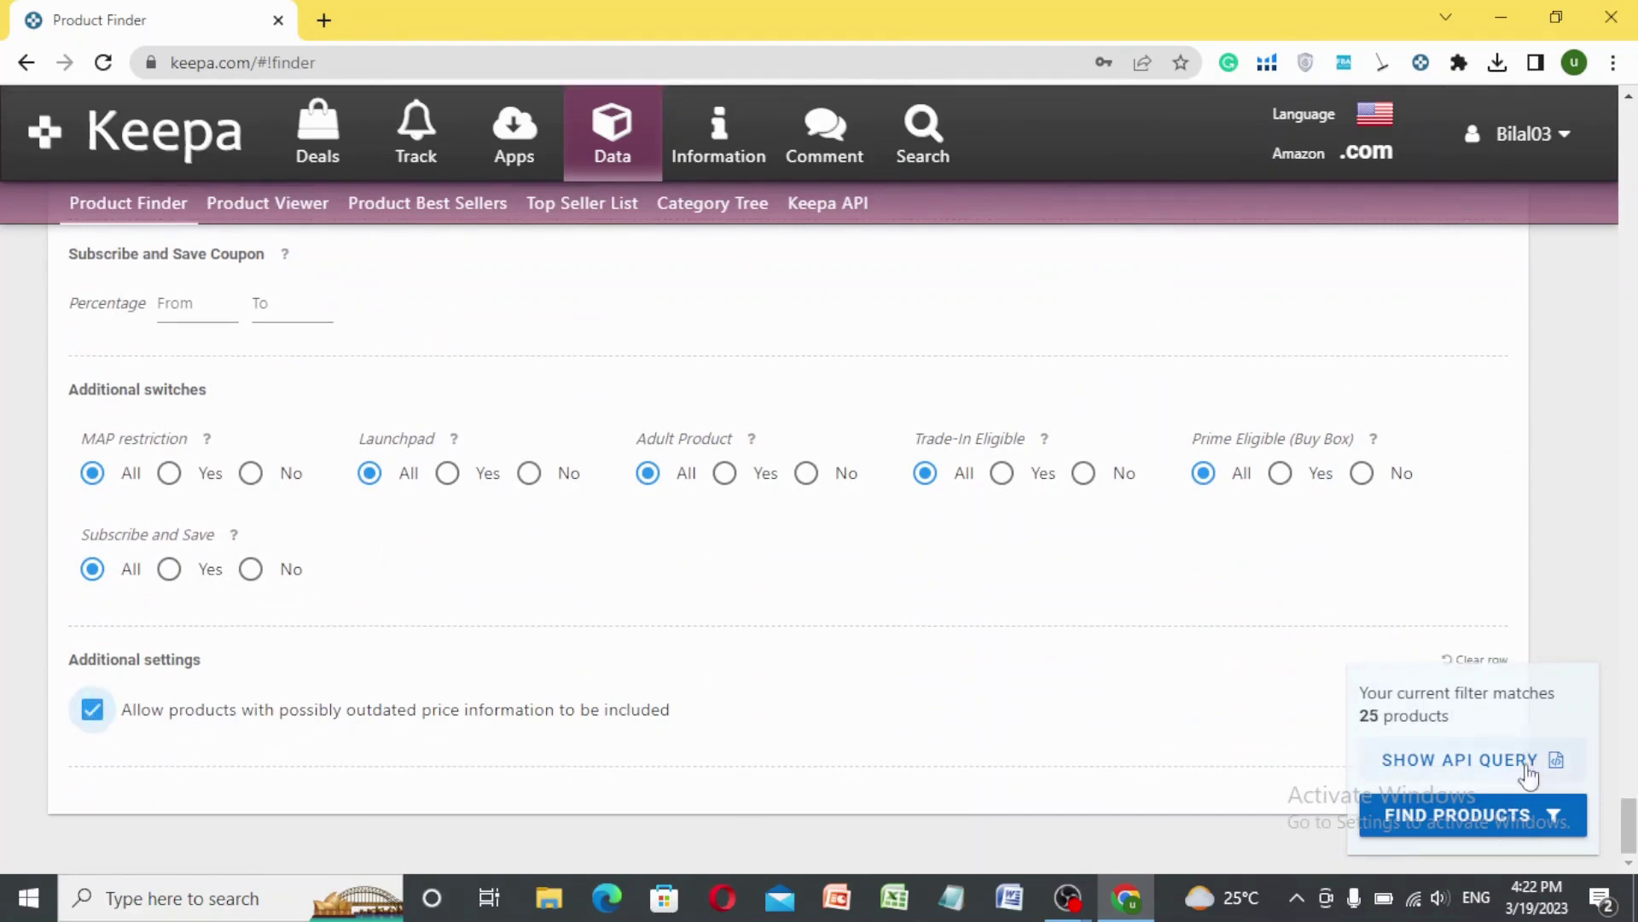
left_click(1491, 825)
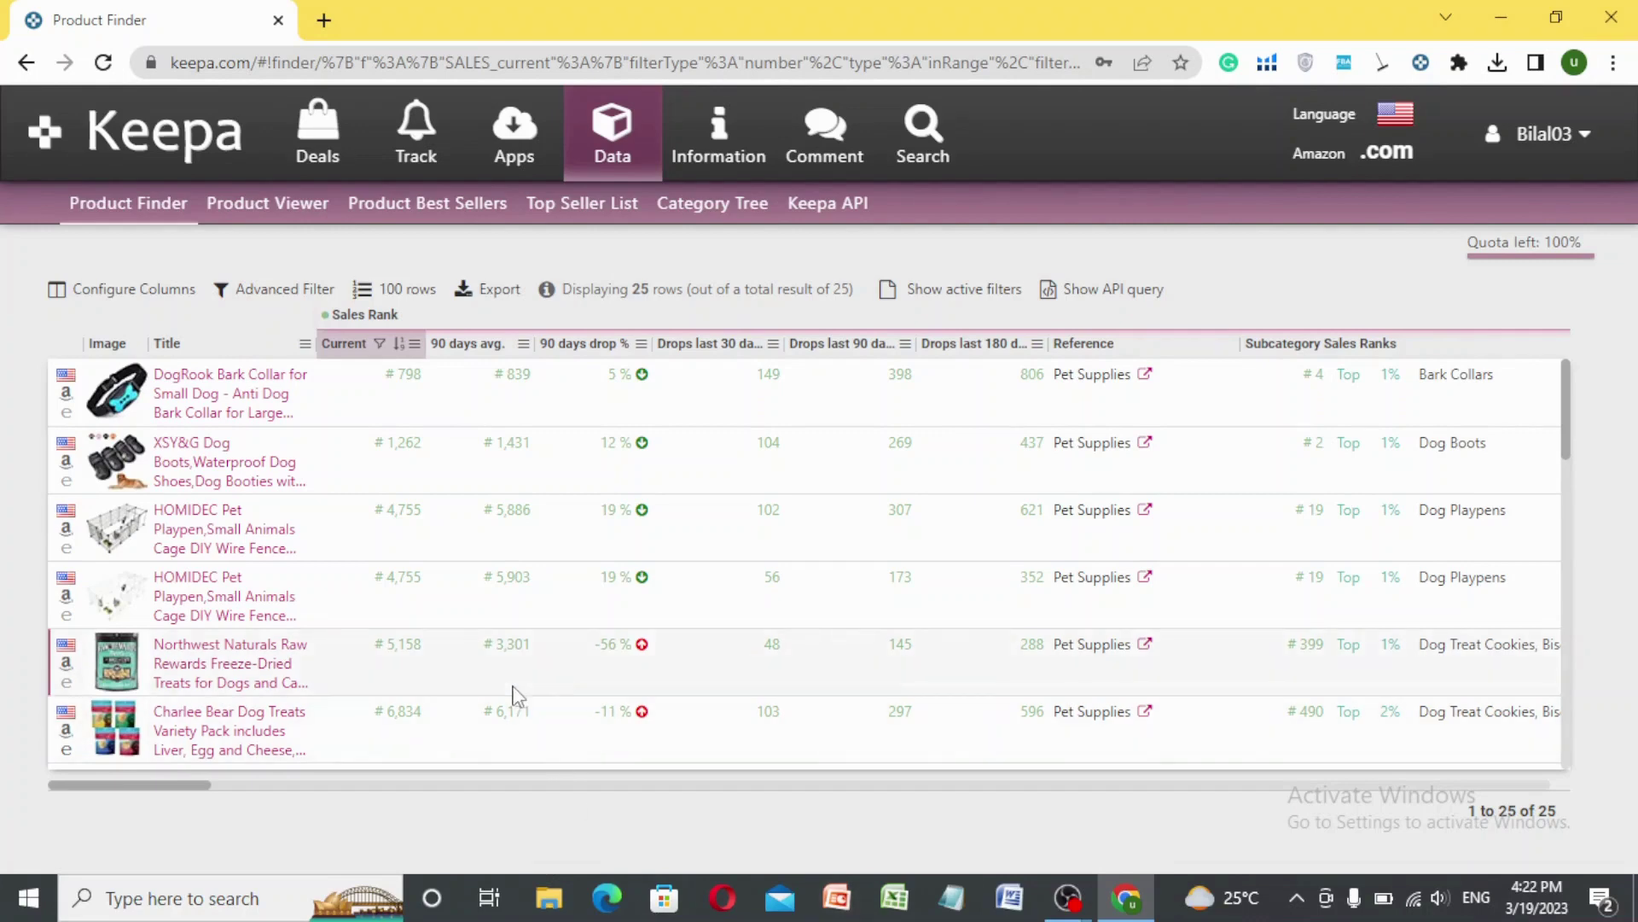
Step: Check the eBay search results for the Northwest Naturals Raw Rewards treats and return to the Keepa results list
left_click(70, 679)
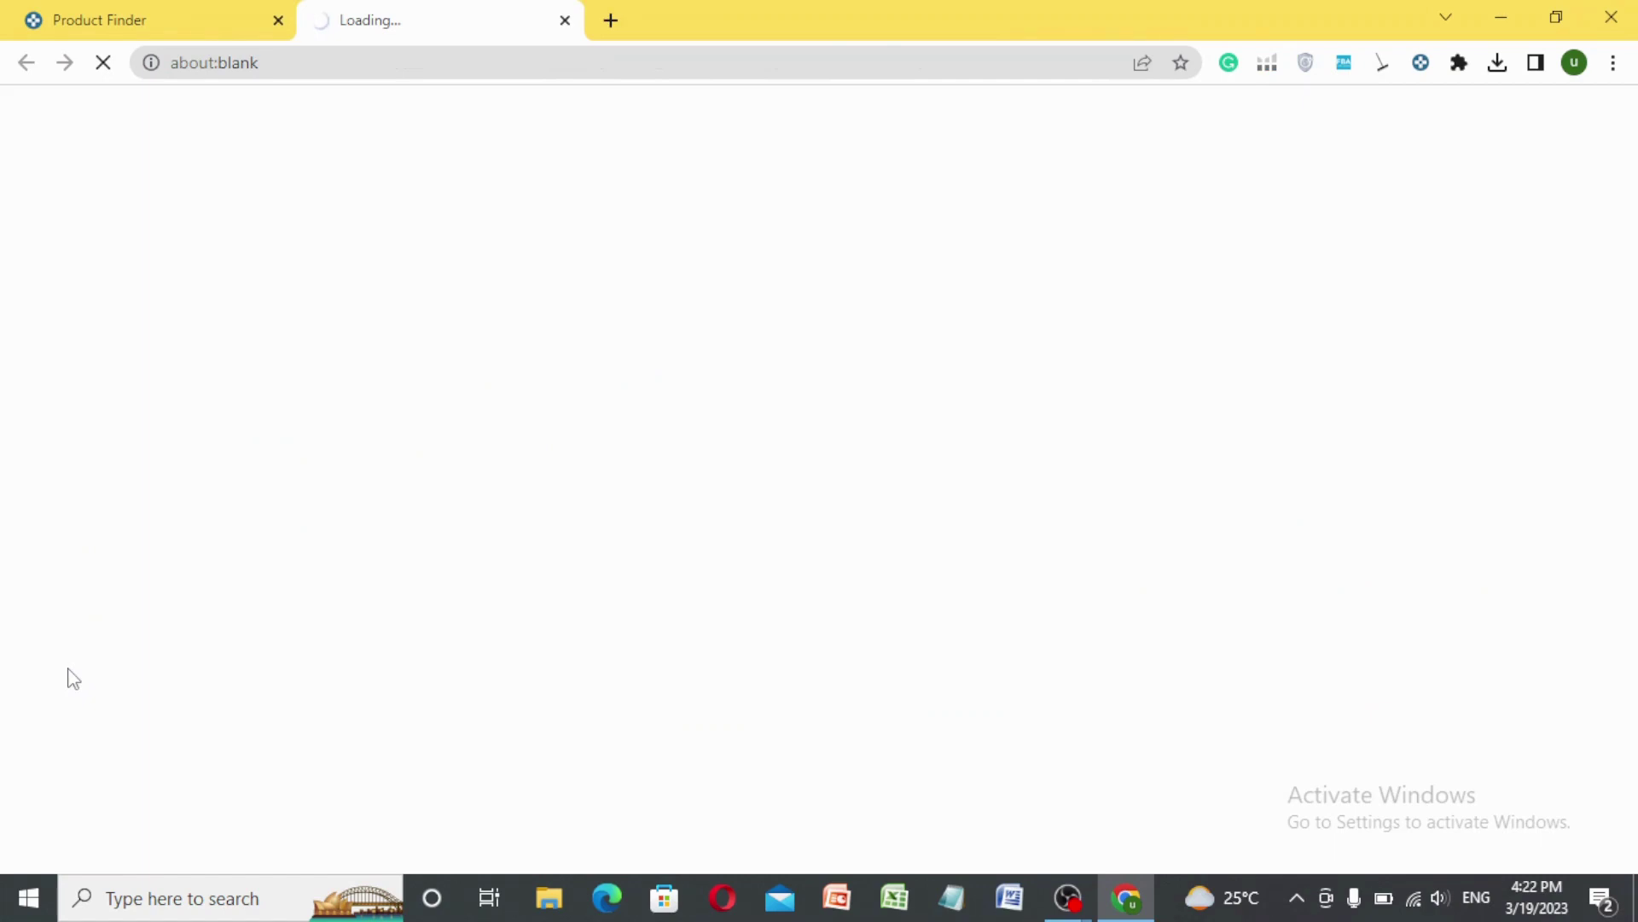
left_click(104, 12)
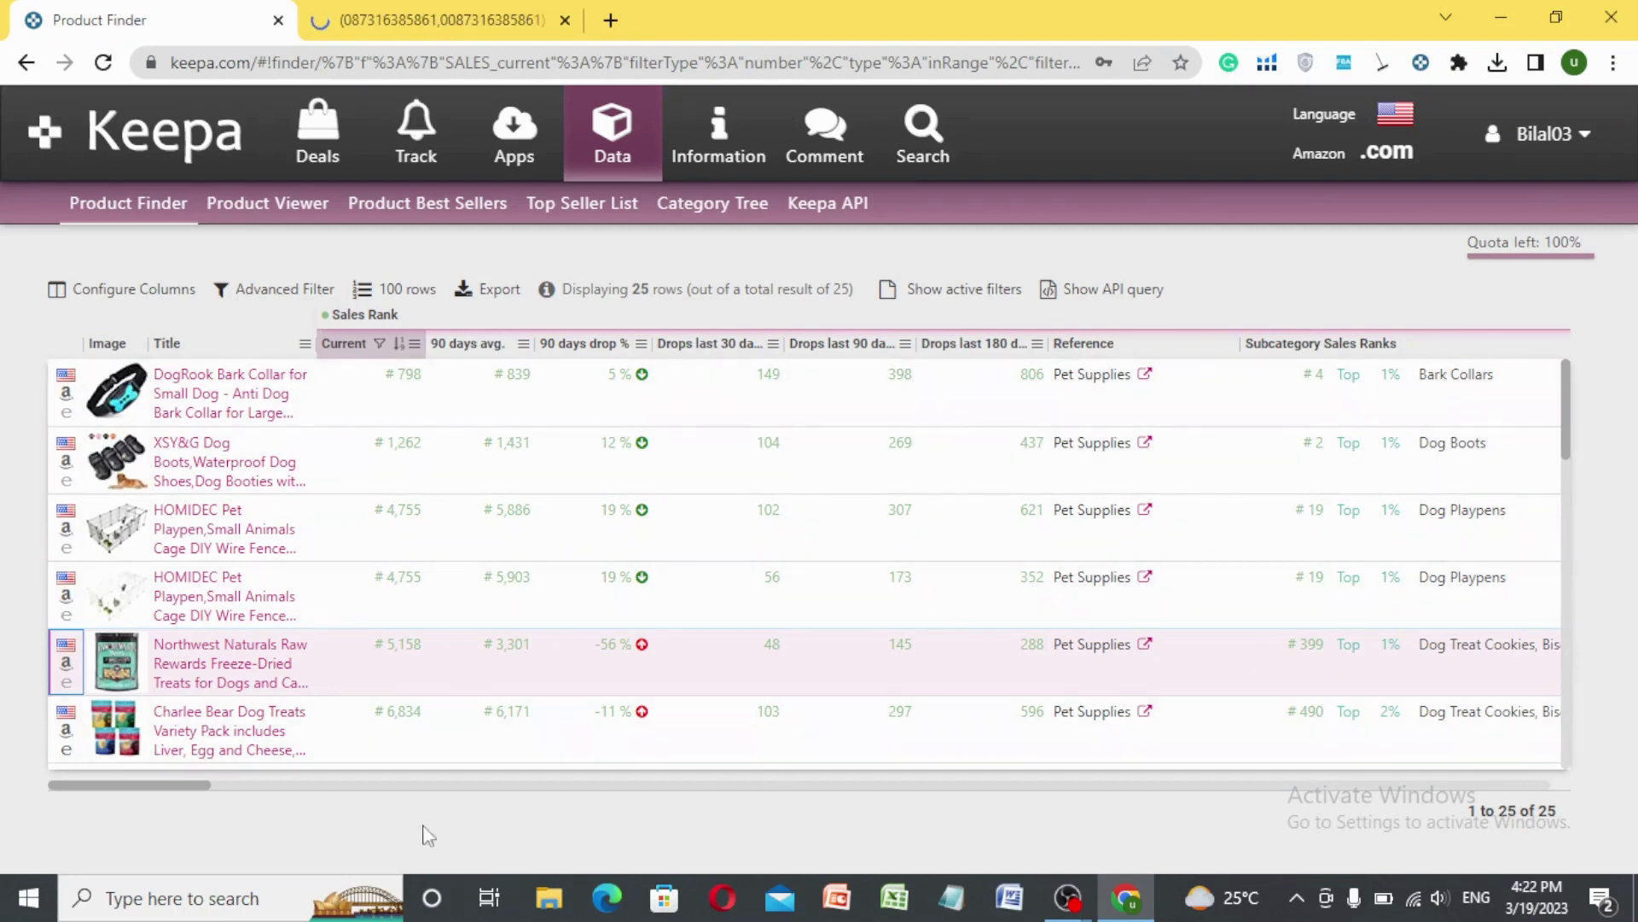
left_click_drag(195, 794, 131, 781)
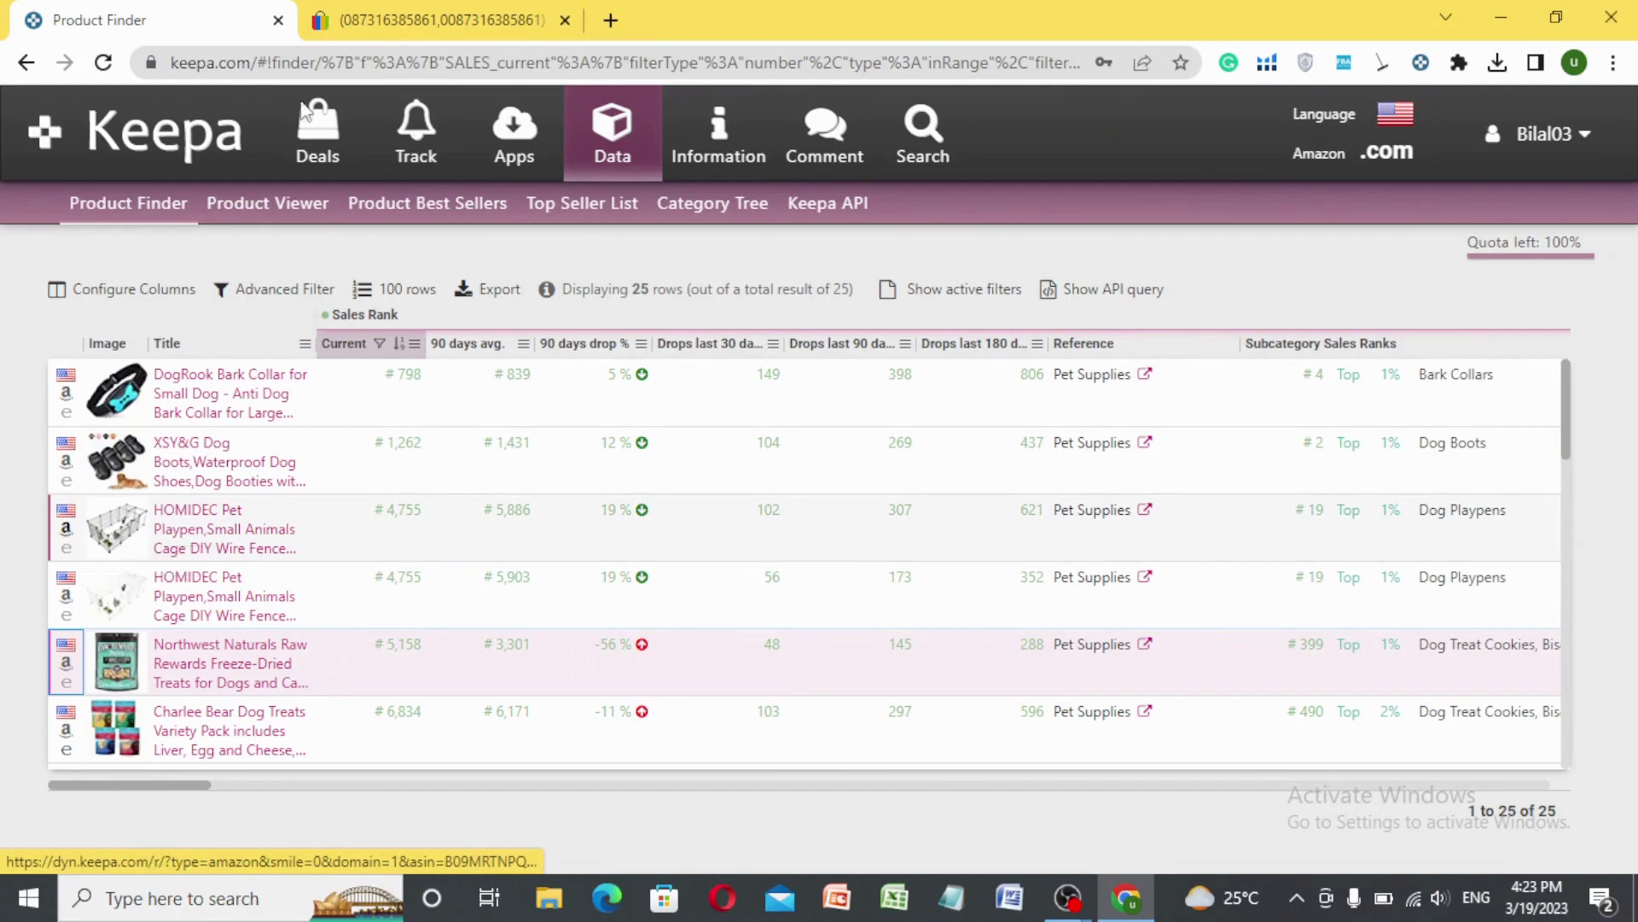
left_click(464, 17)
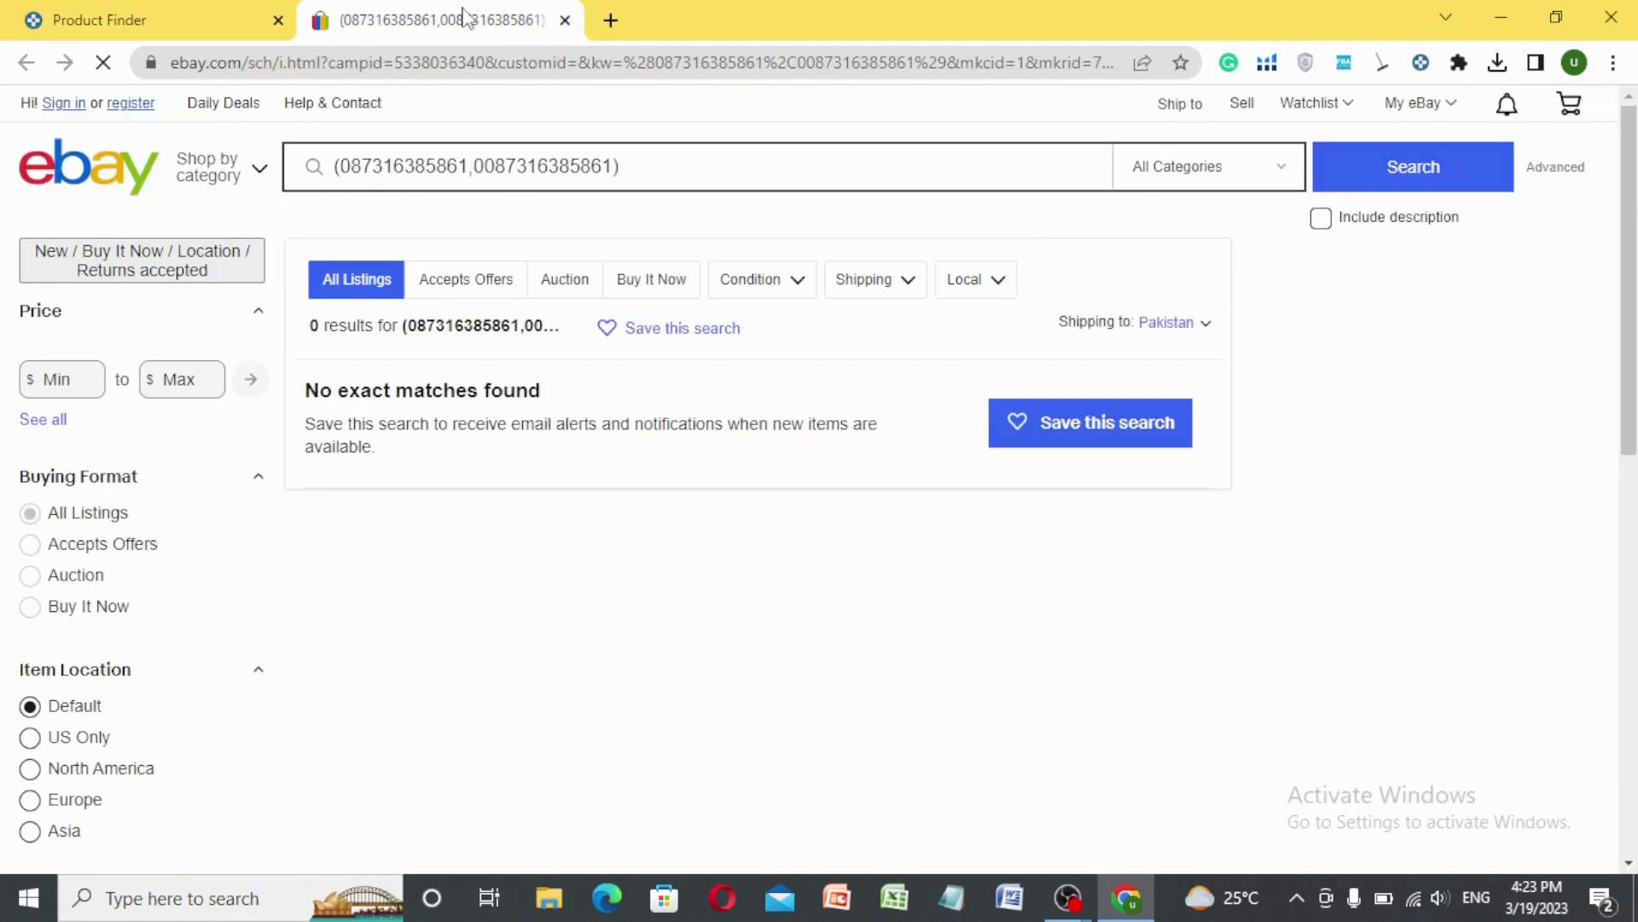
left_click(209, 12)
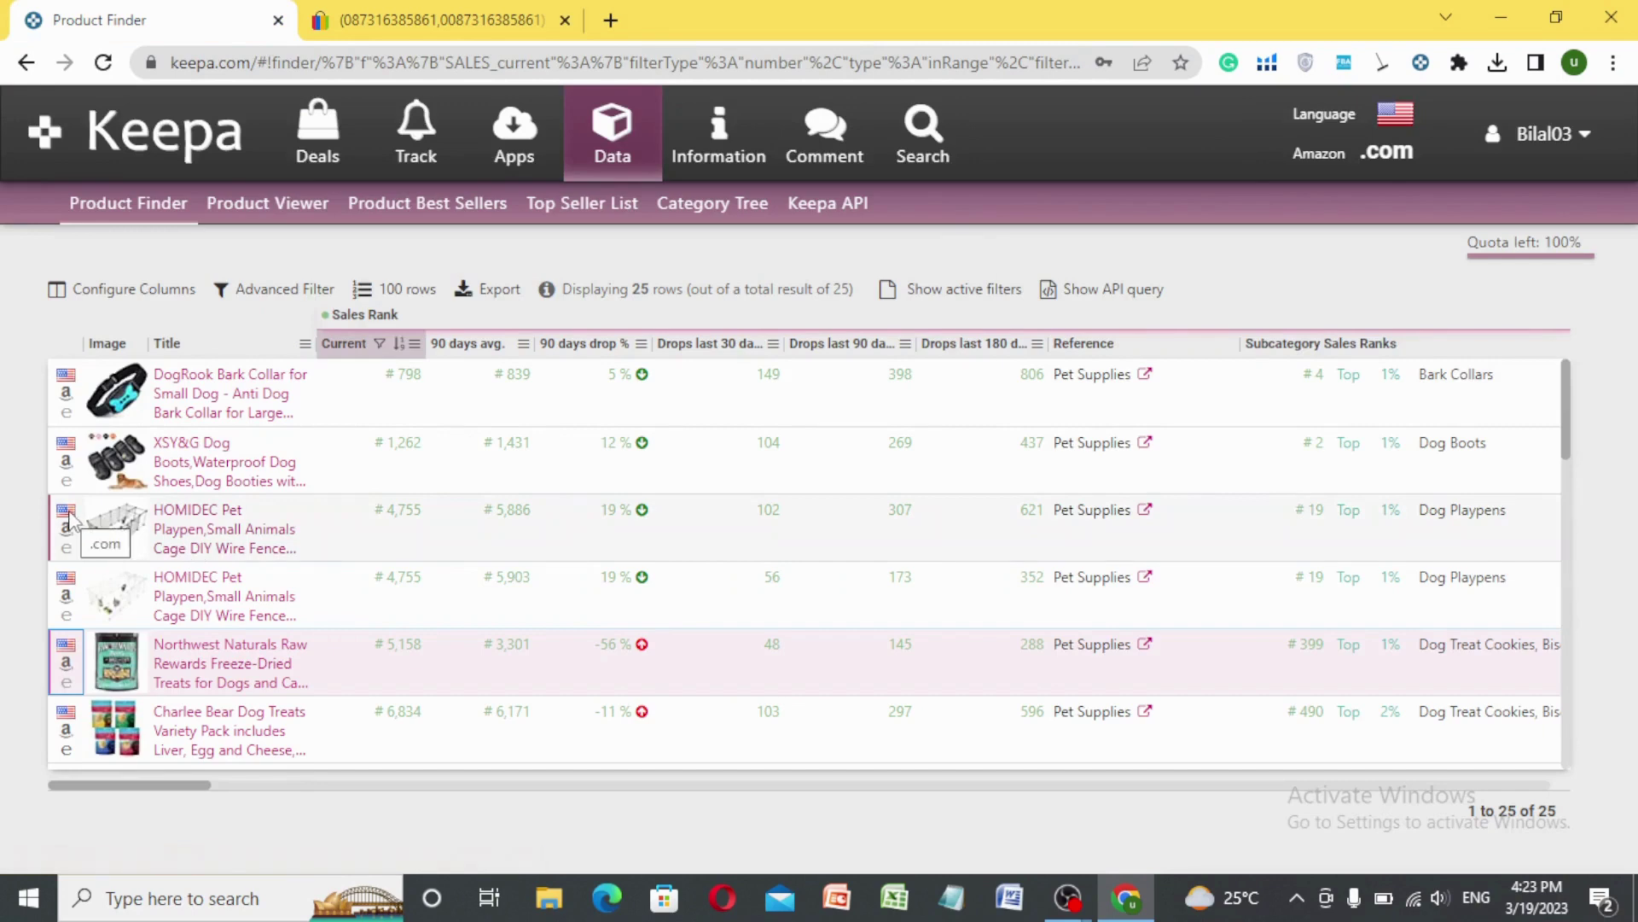
Step: Open the Northwest Naturals Raw Rewards listing on Amazon and set the delivery location to US zip code 10009
left_click(67, 663)
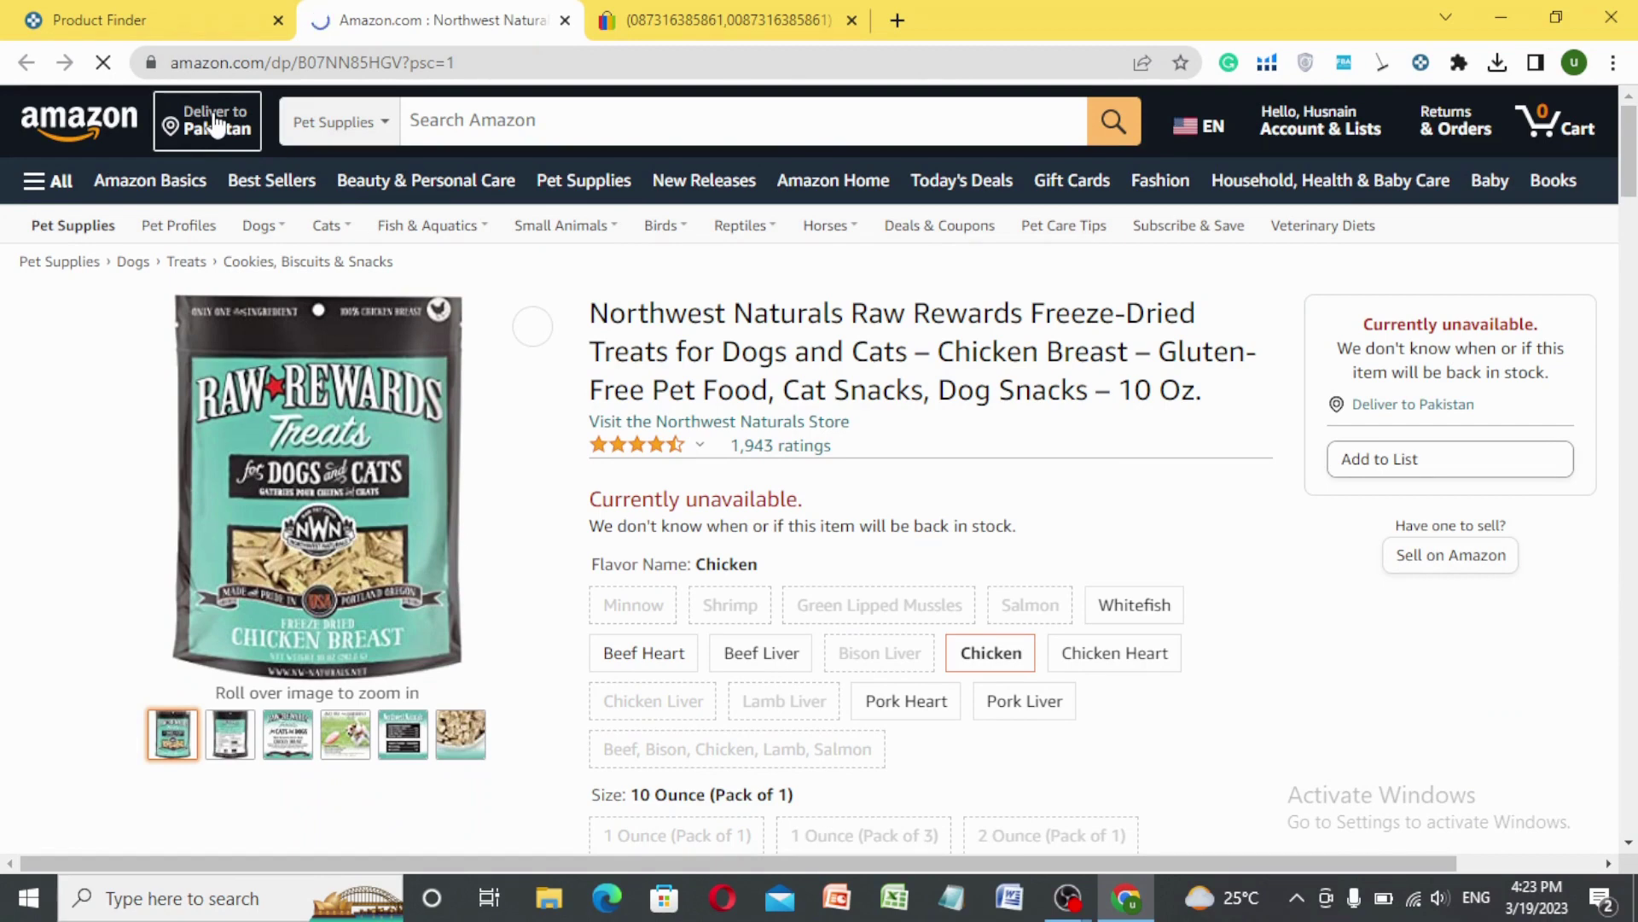
left_click(215, 126)
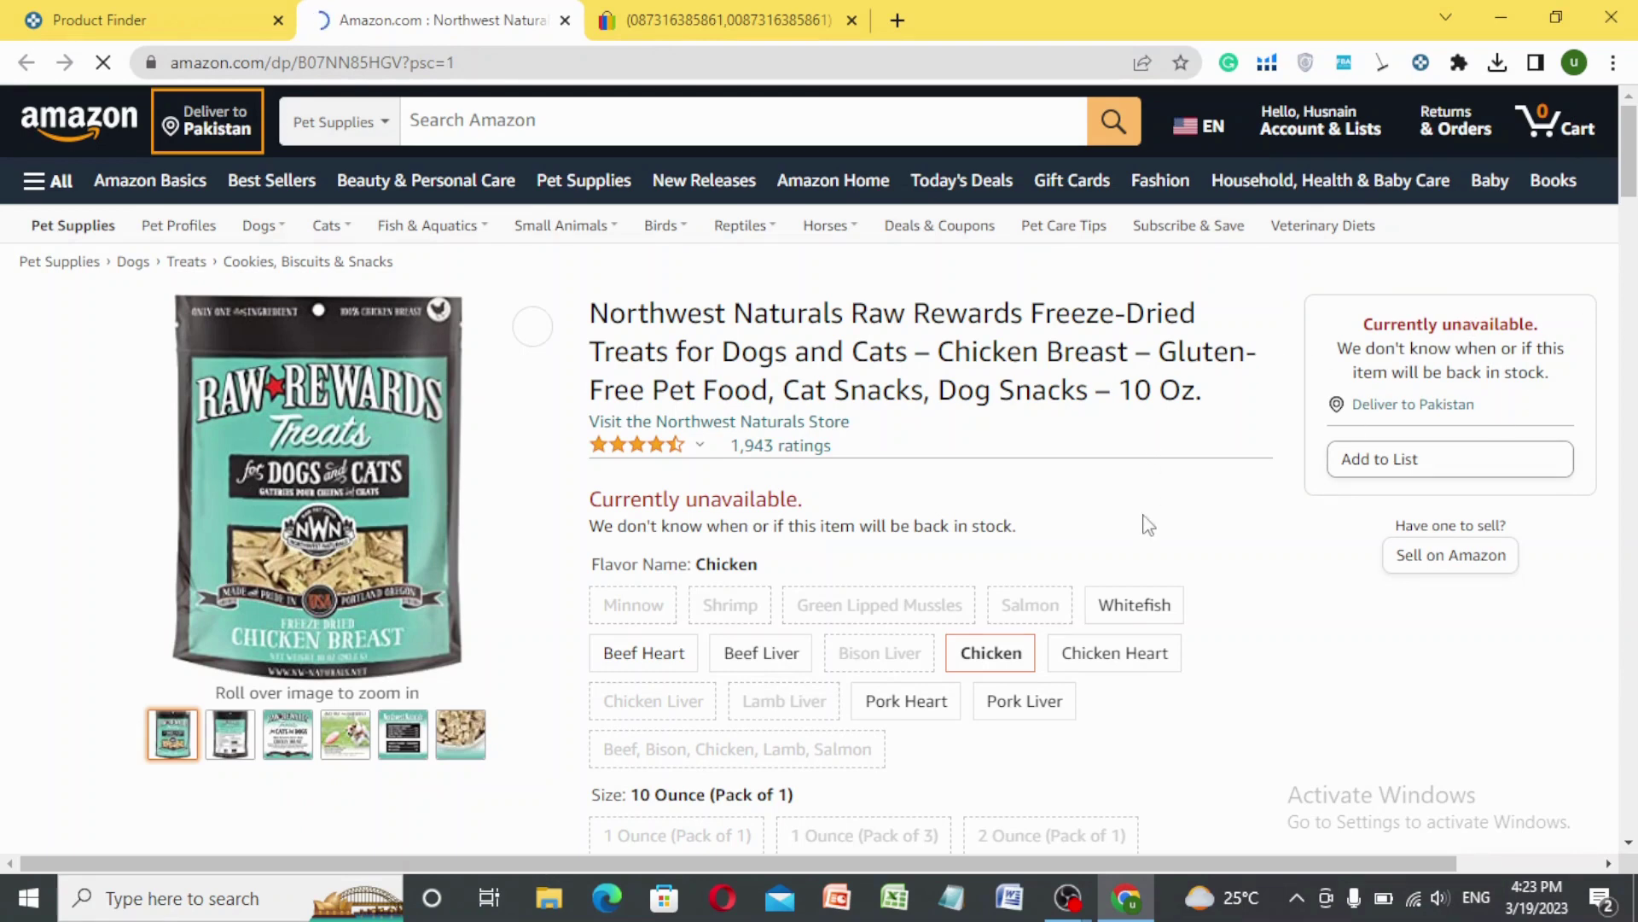
left_click(213, 124)
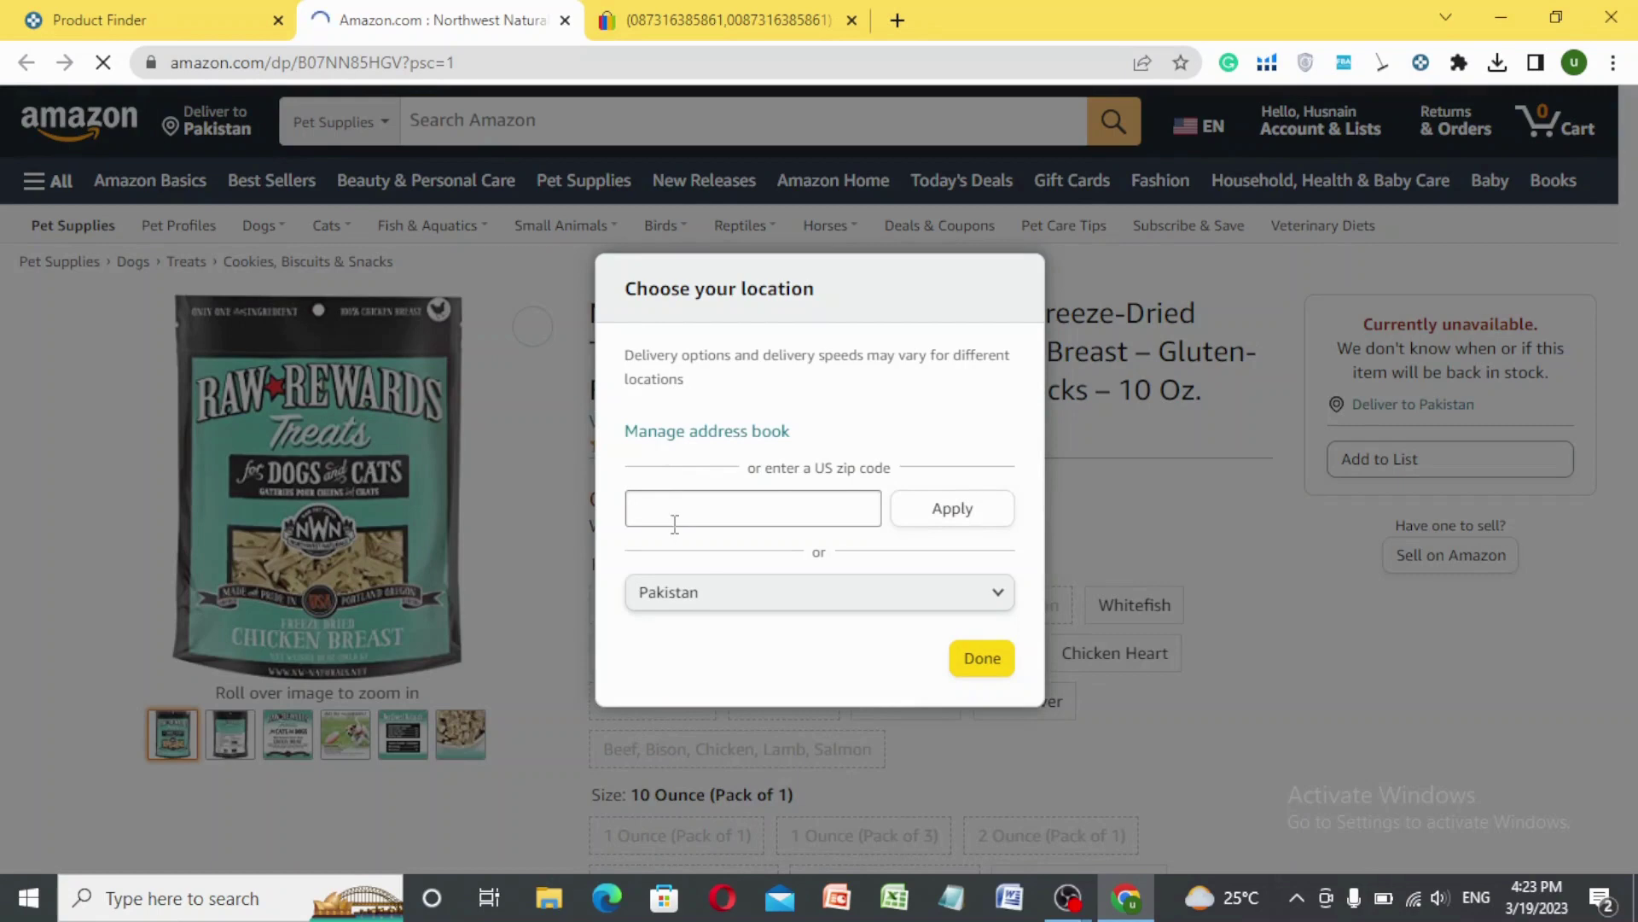
left_click(664, 509)
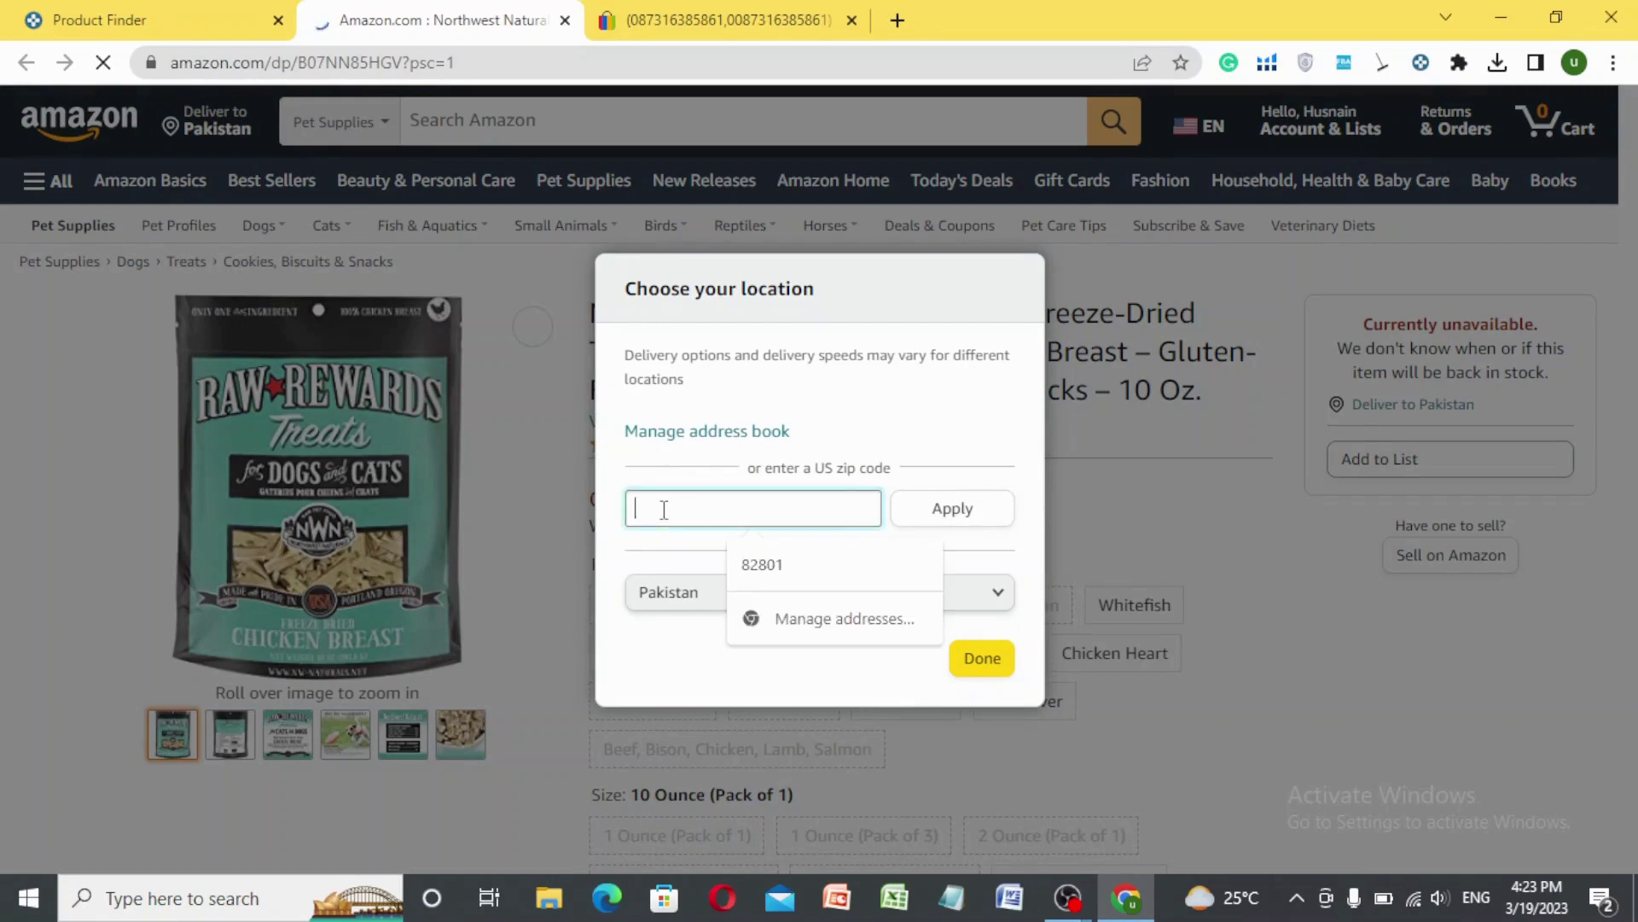
type("10009")
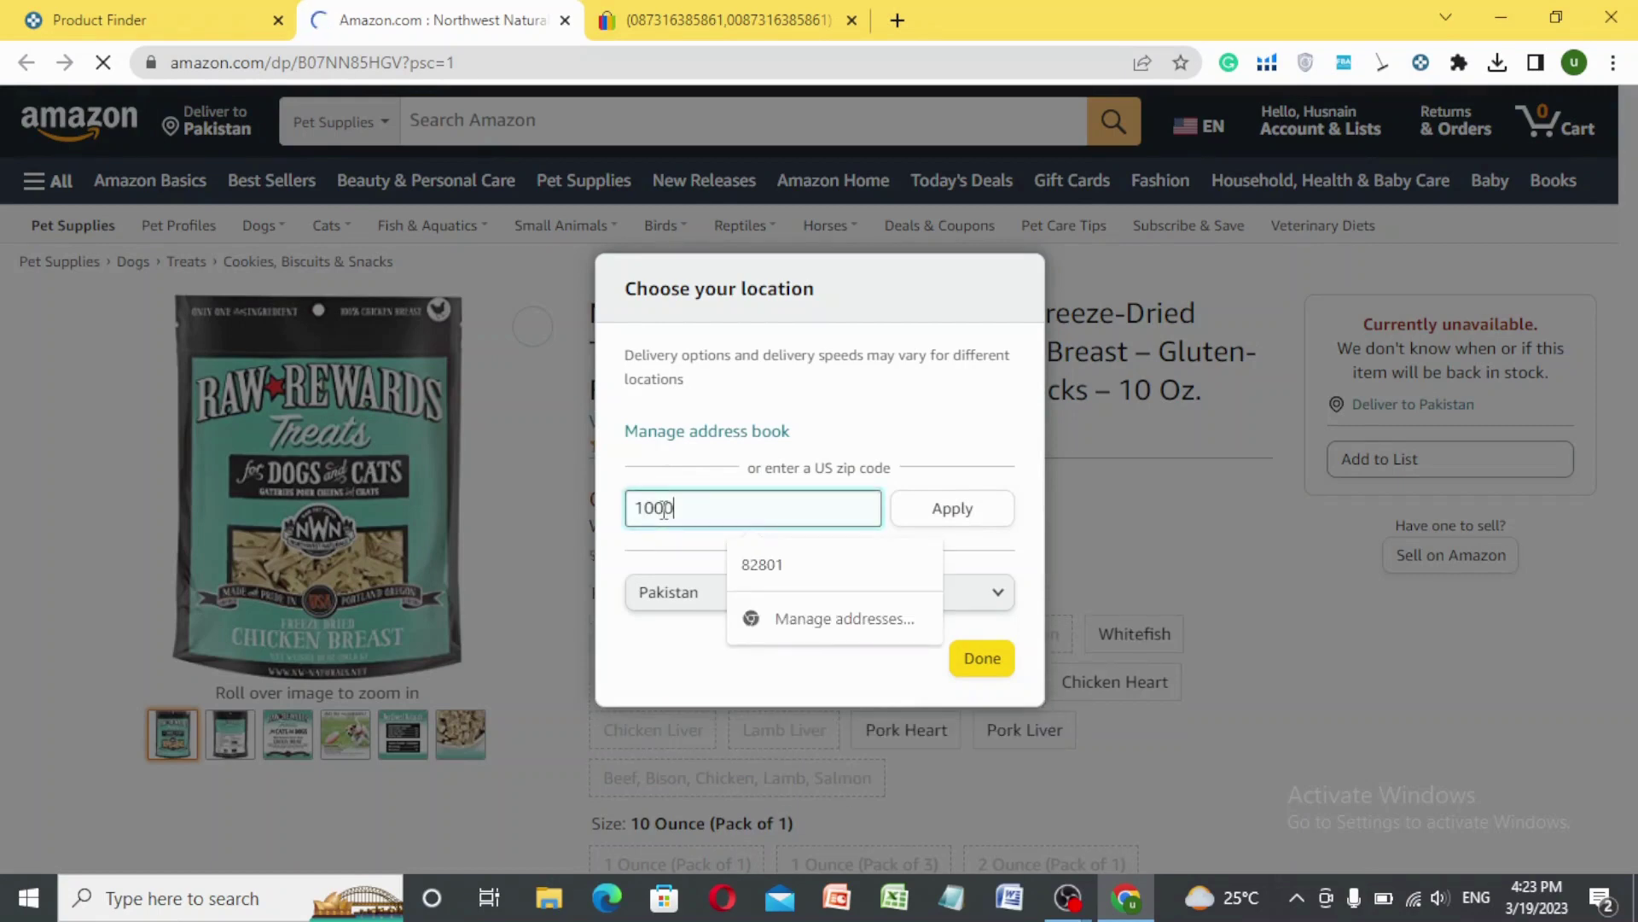
left_click(959, 527)
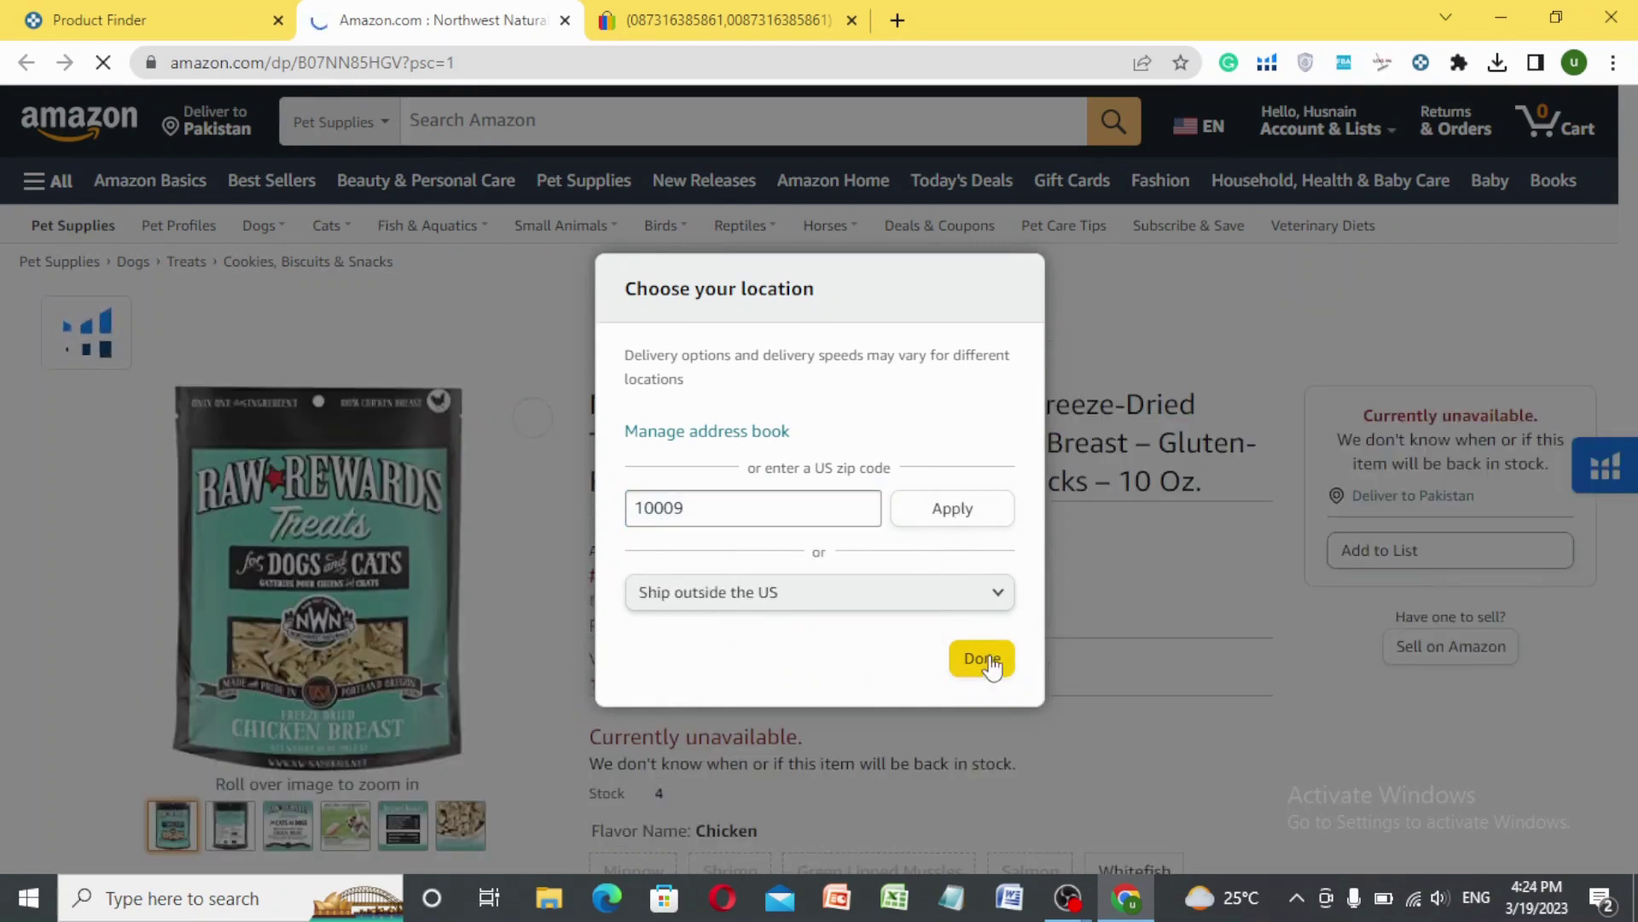
left_click(990, 662)
left_click(971, 587)
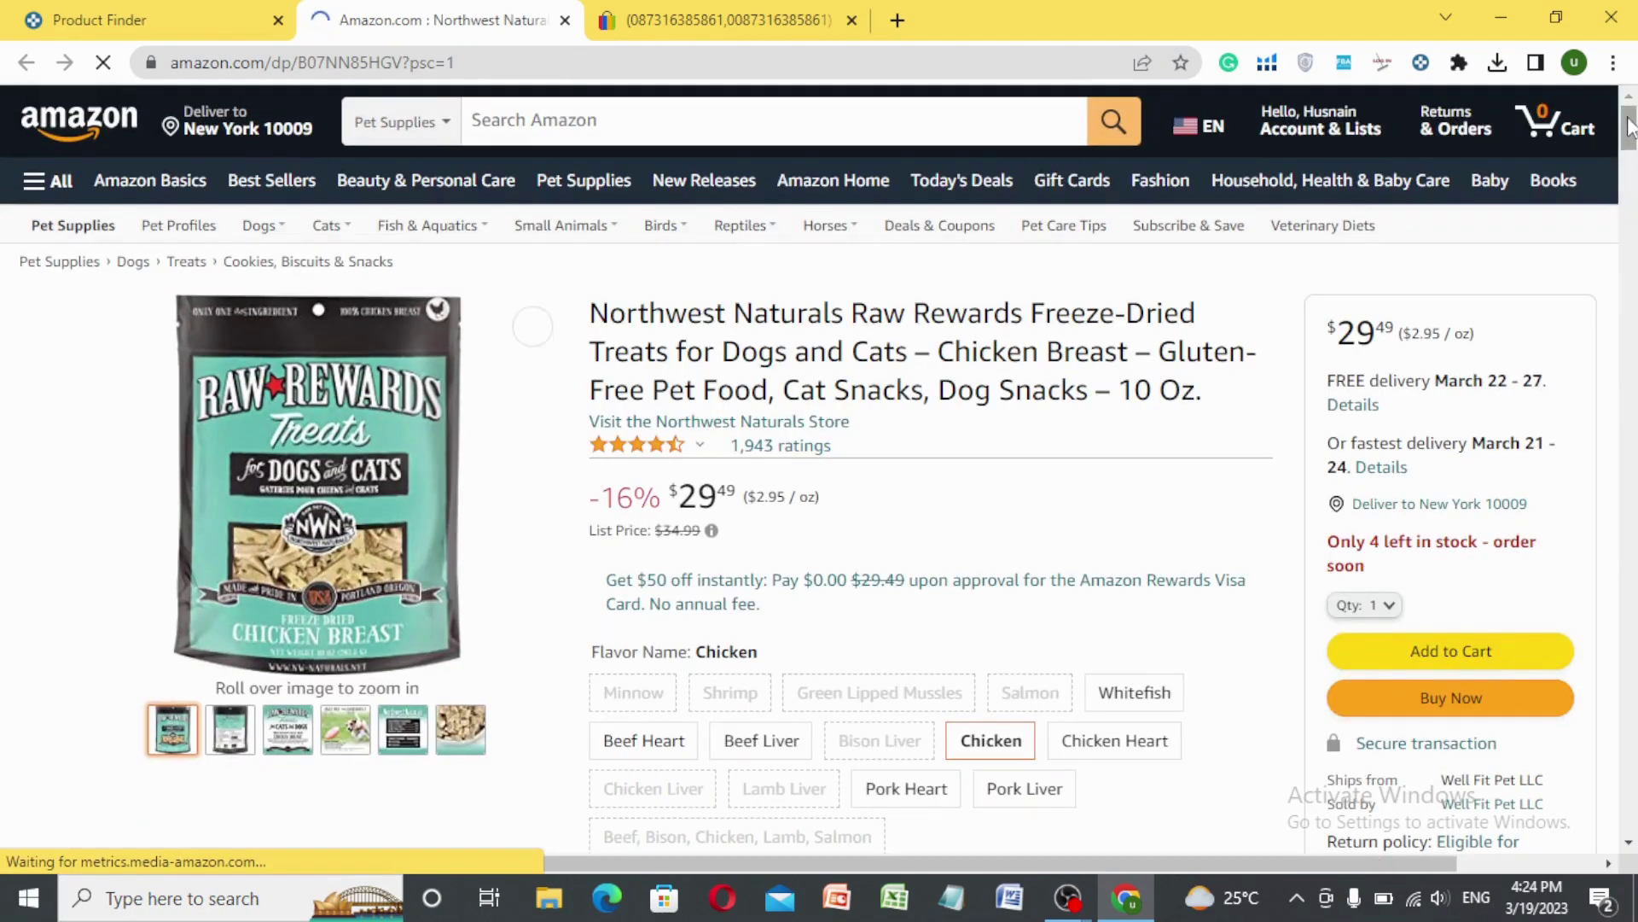
Step: Examine the treats listing's price, sales rank, stock and seller details
left_click_drag(1630, 127, 1629, 134)
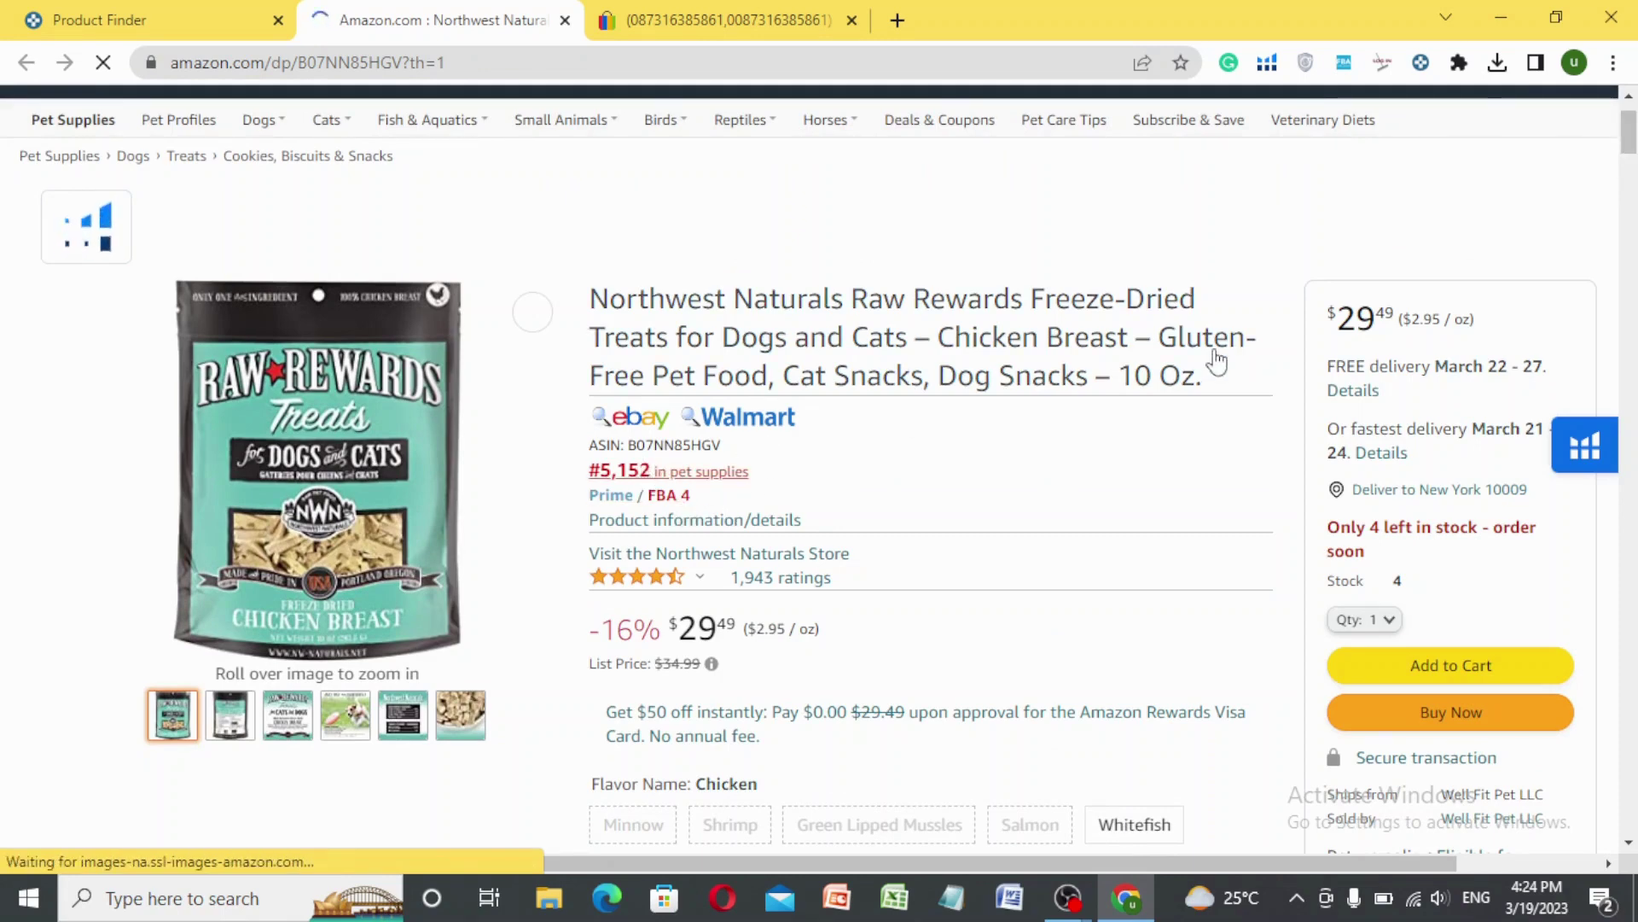
scroll(1631, 124, "down", 1)
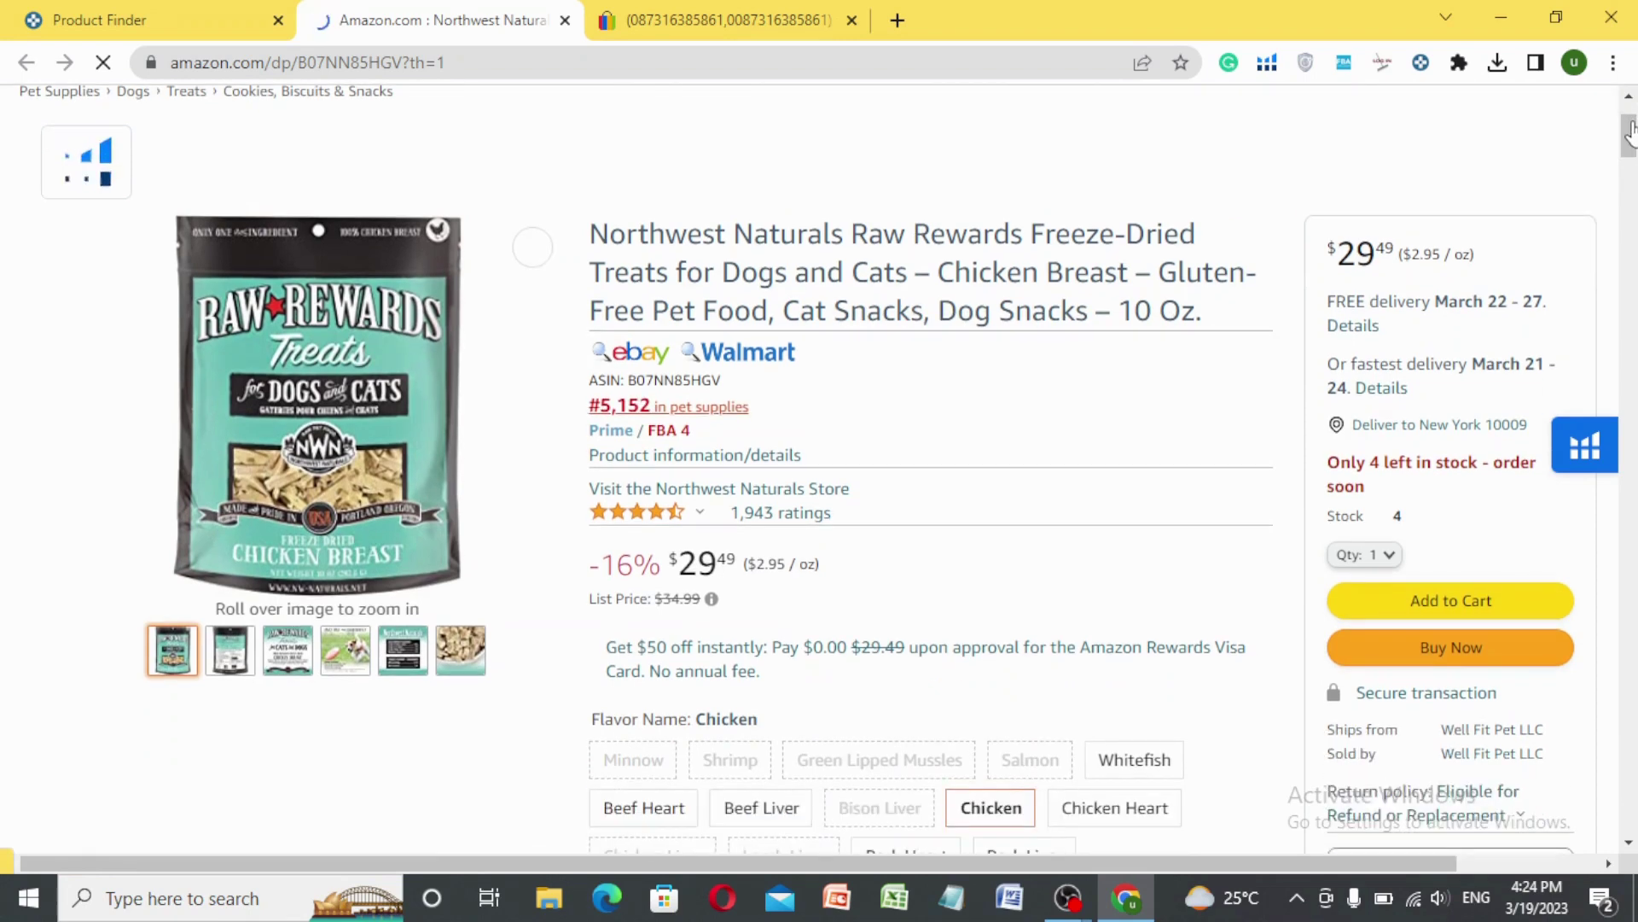
scroll(1632, 128, "down", 1)
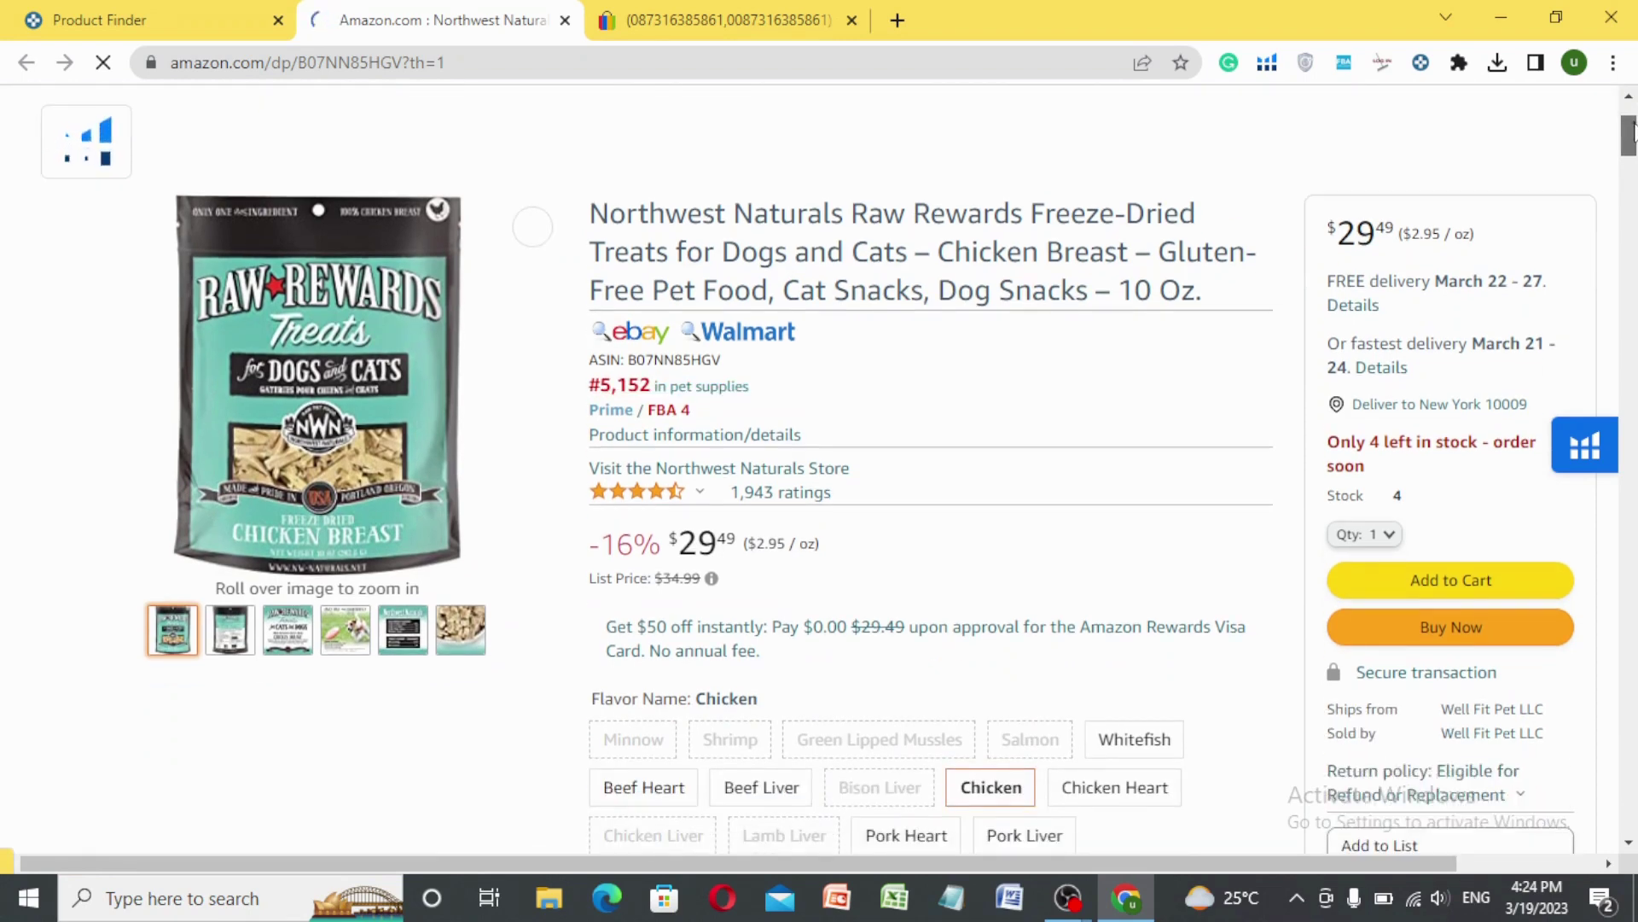
scroll(1631, 130, "down", 1)
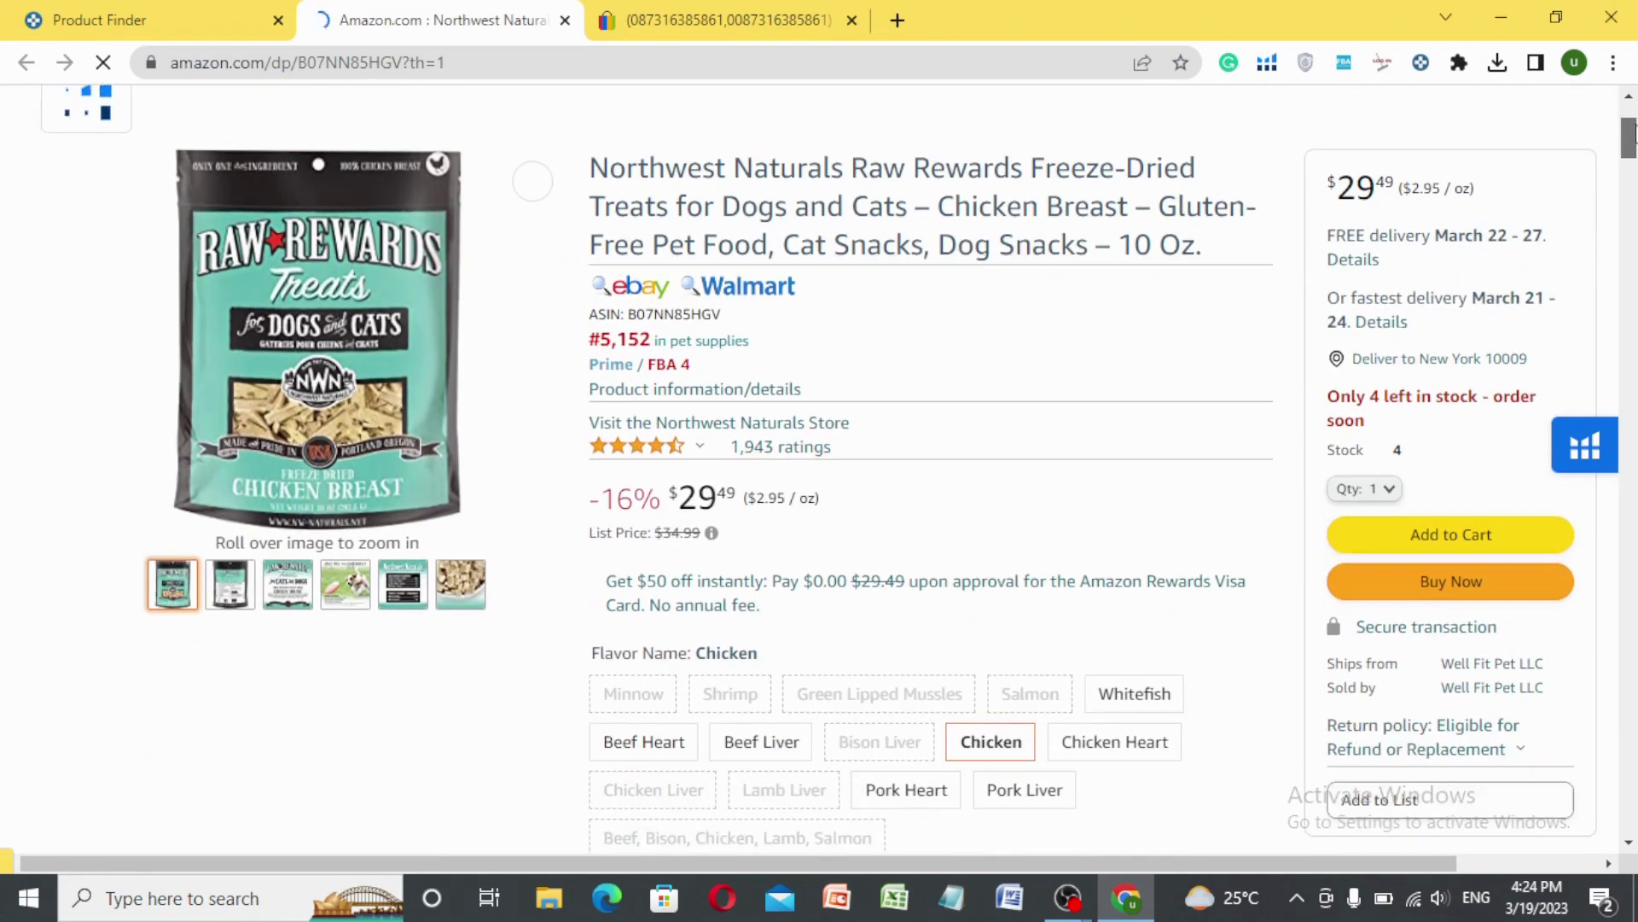
scroll(1631, 135, "down", 1)
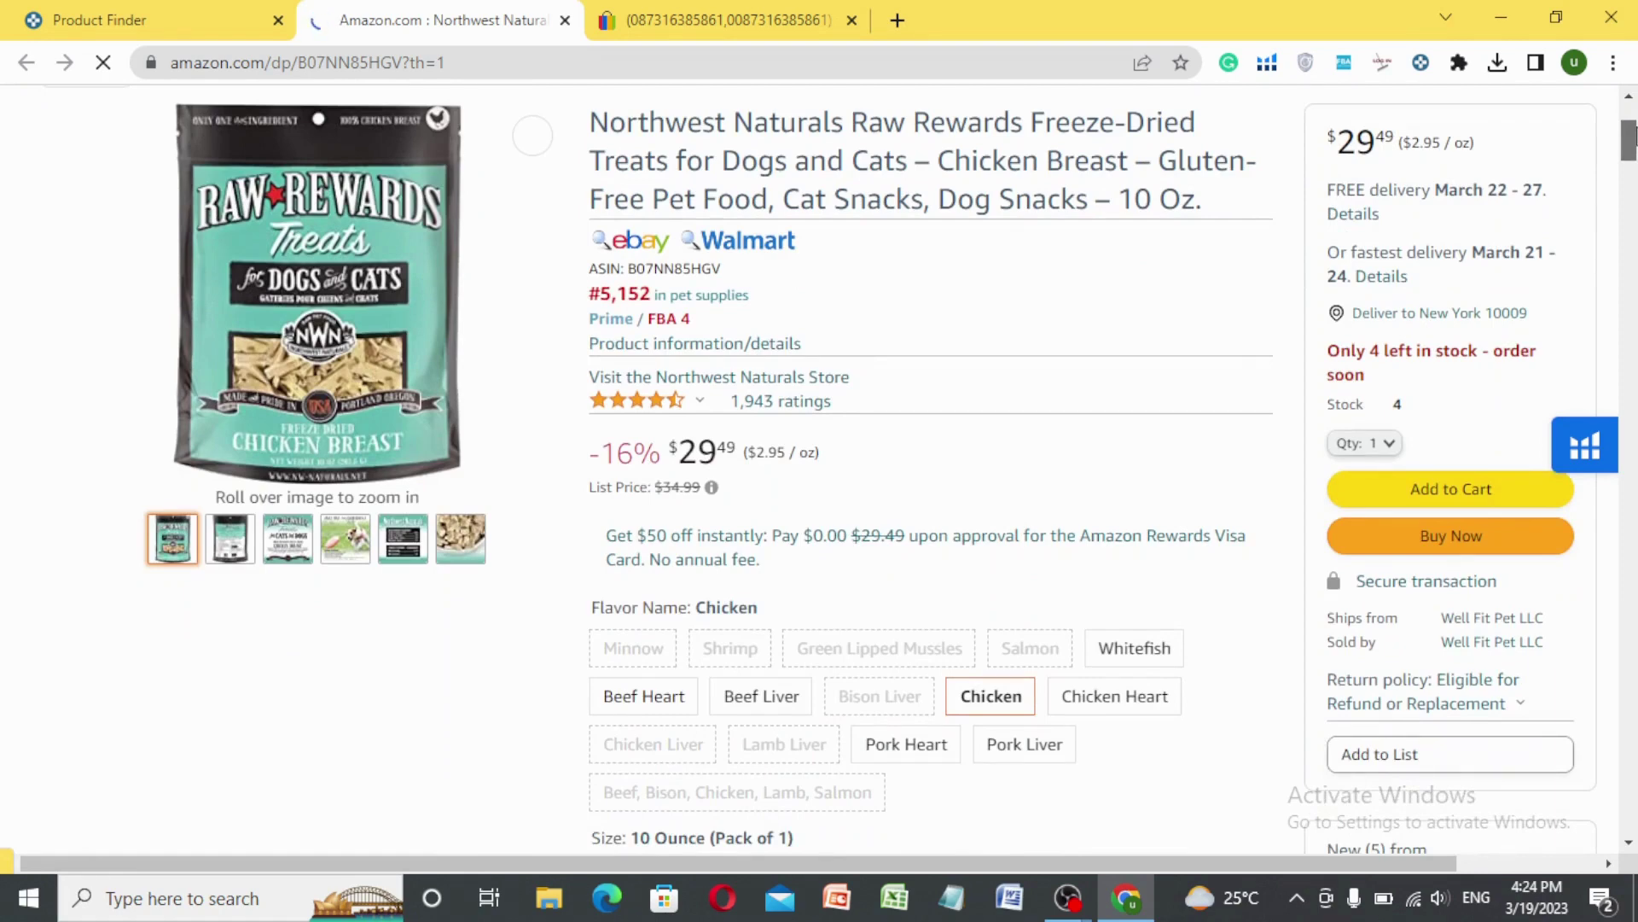
scroll(1630, 132, "up", 2)
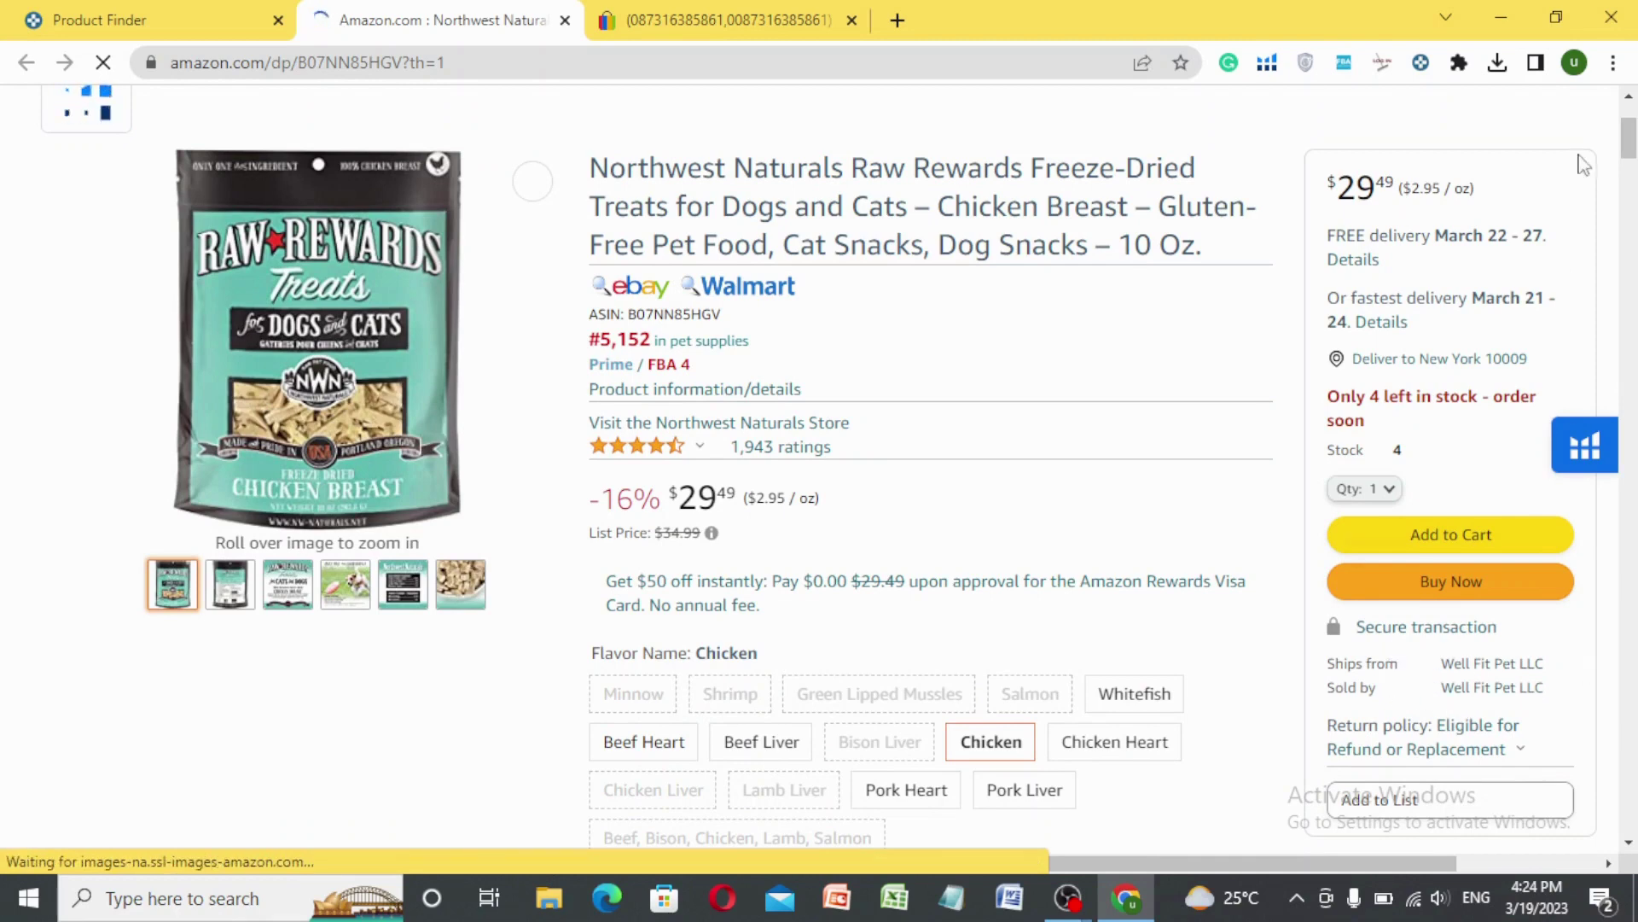
left_click(1584, 444)
scroll(1240, 238, "down", 1)
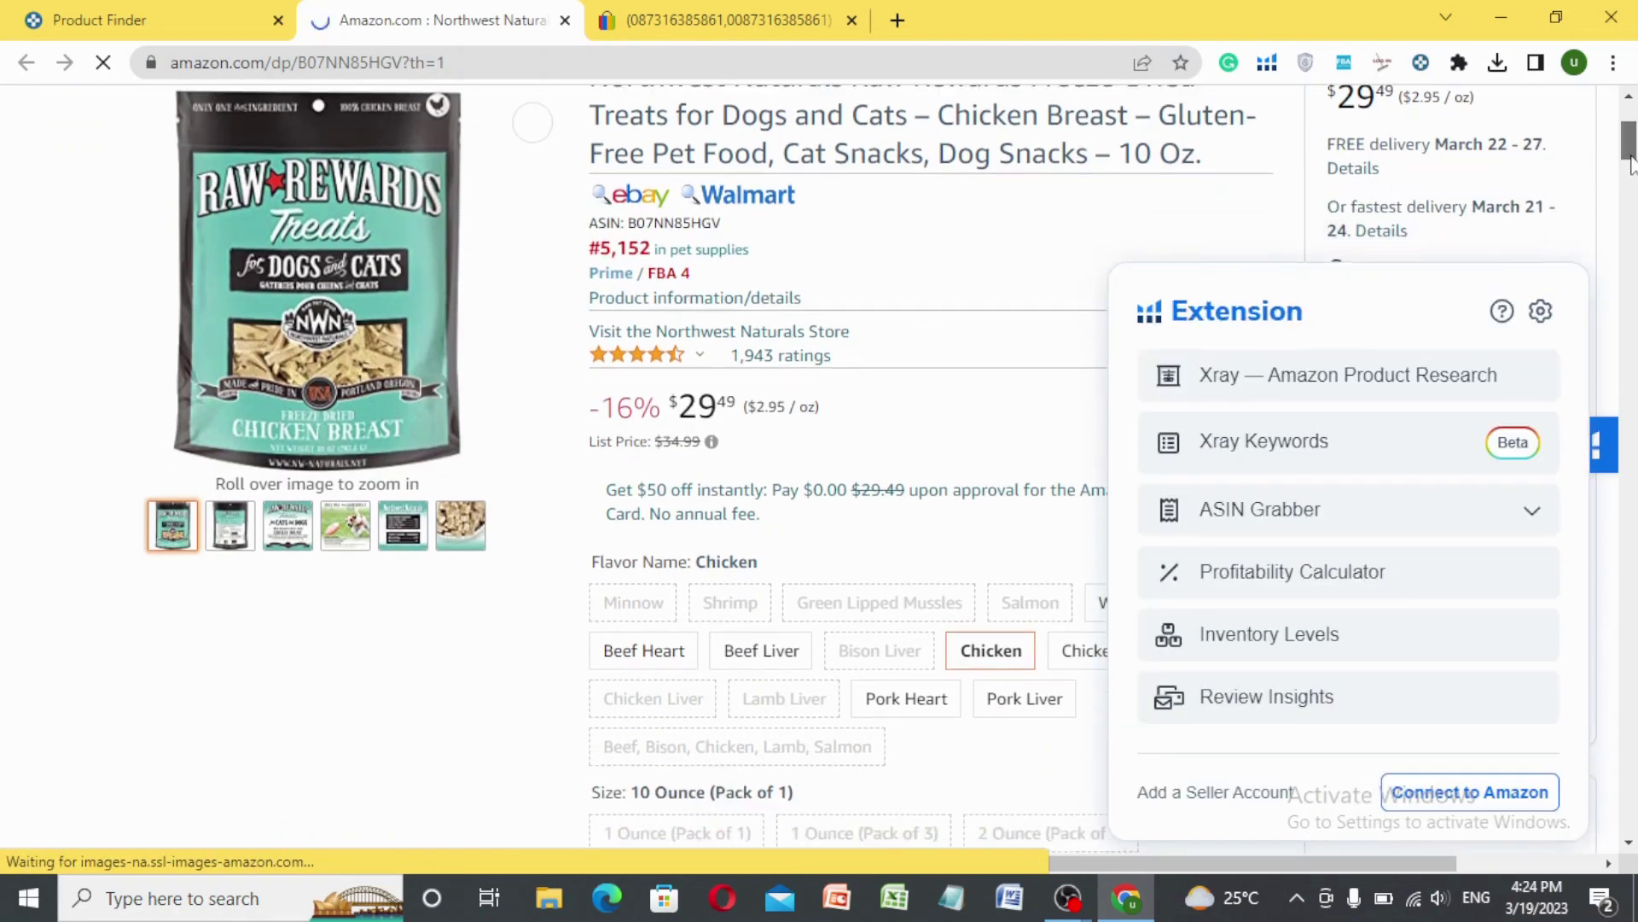
left_click(1213, 237)
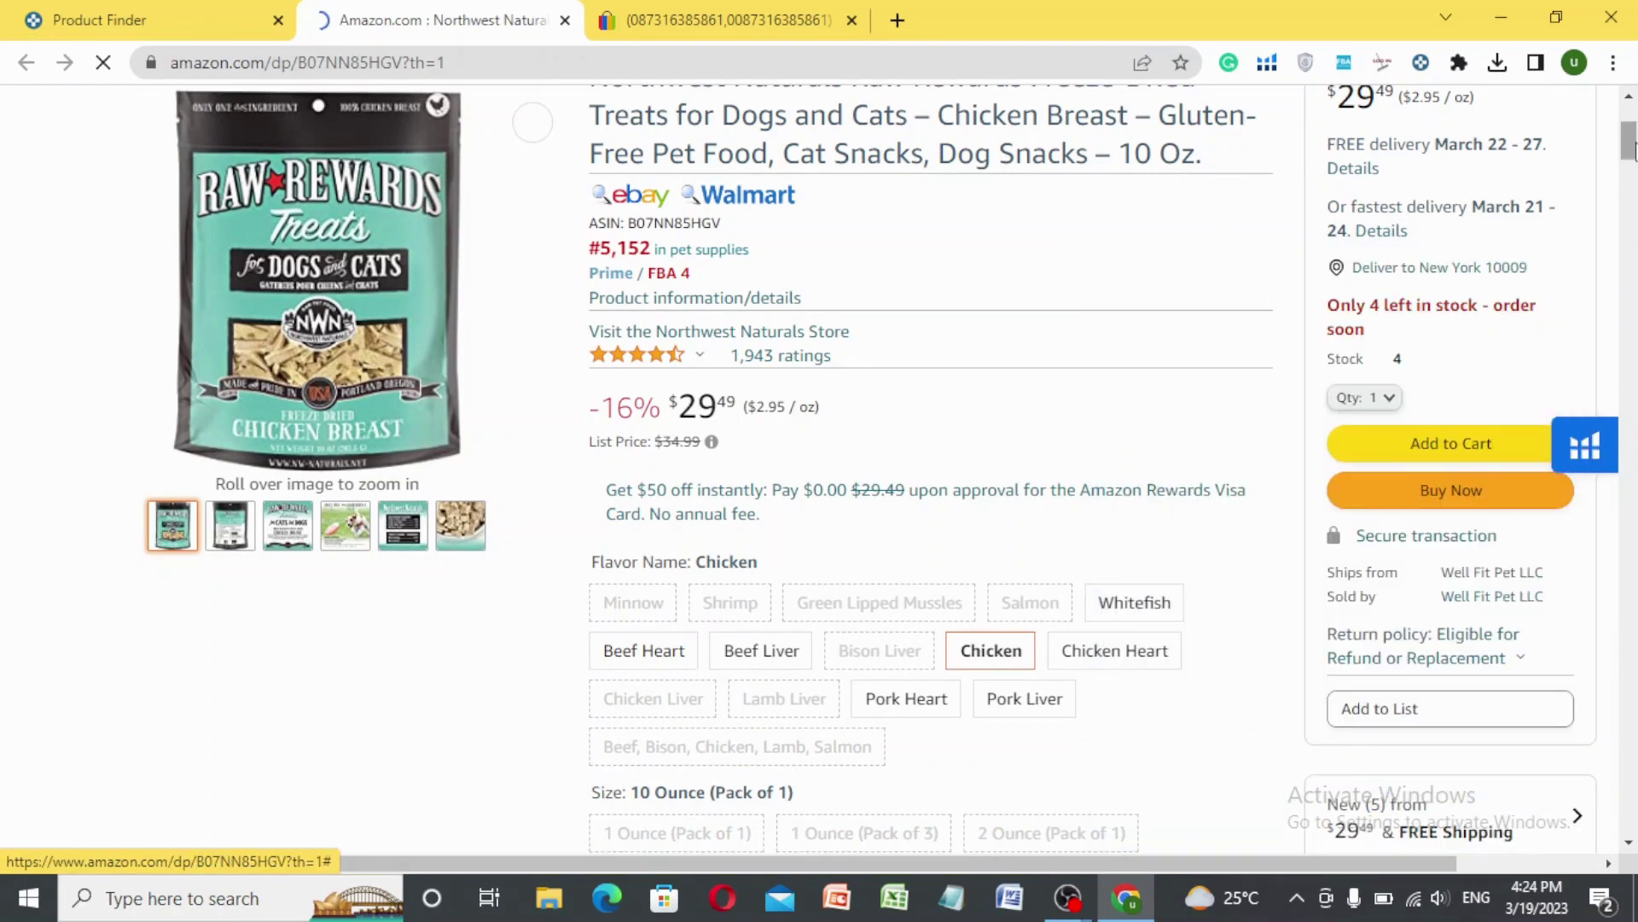
Step: Find the Keepa price history chart on the listing, and hide and redisplay its Sales Rank line
scroll(1633, 149, "down", 6)
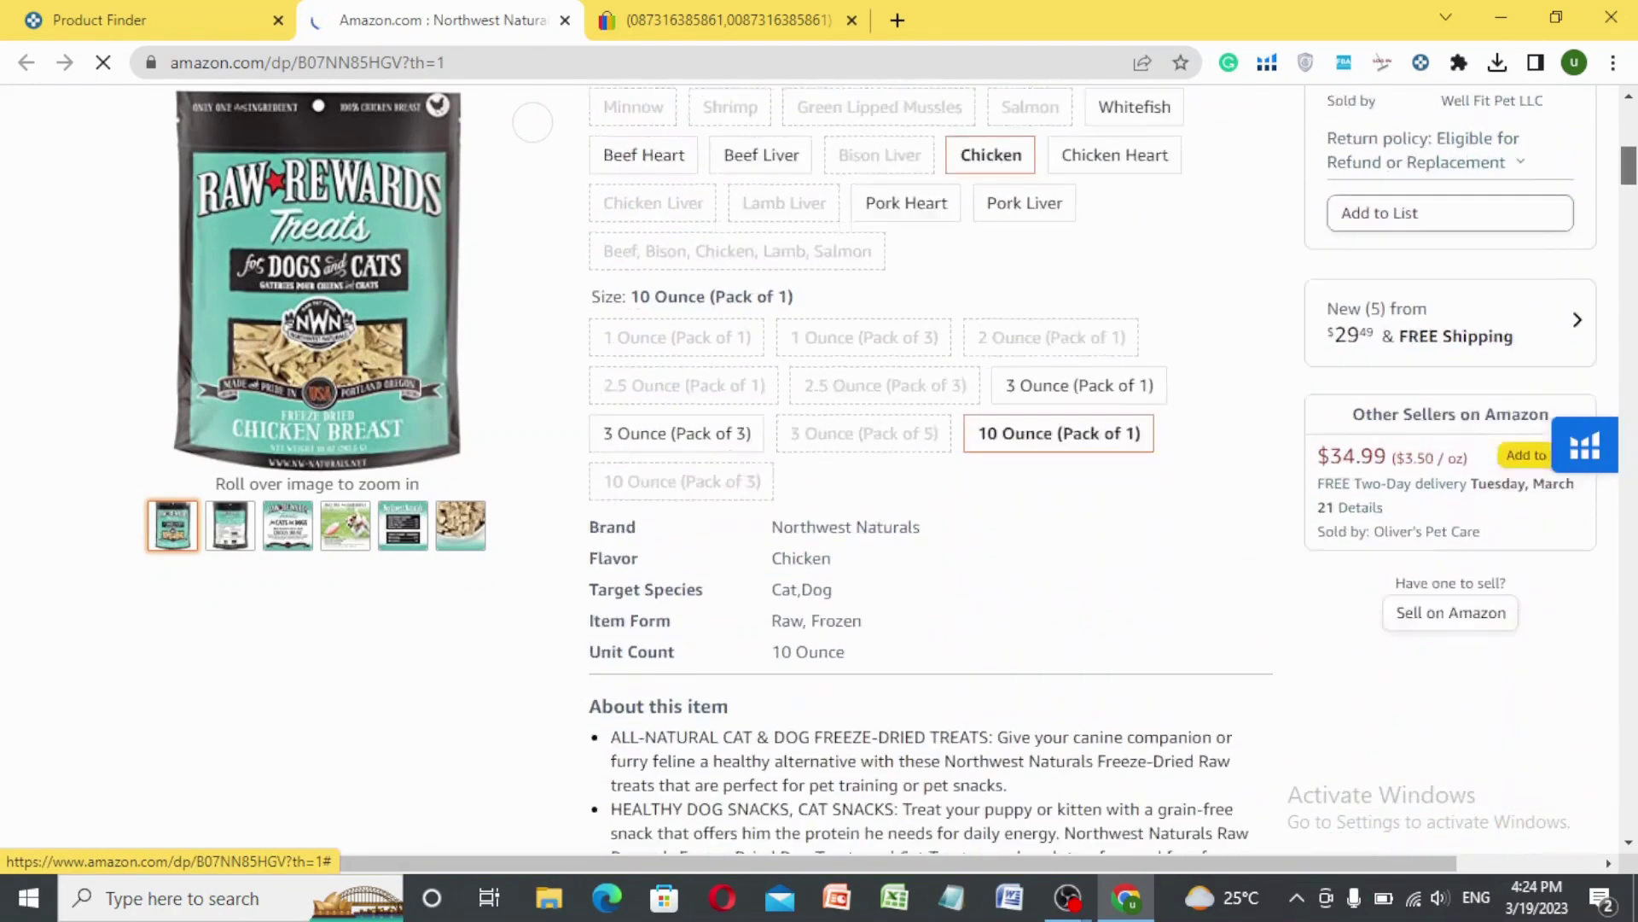
scroll(1113, 466, "down", 3)
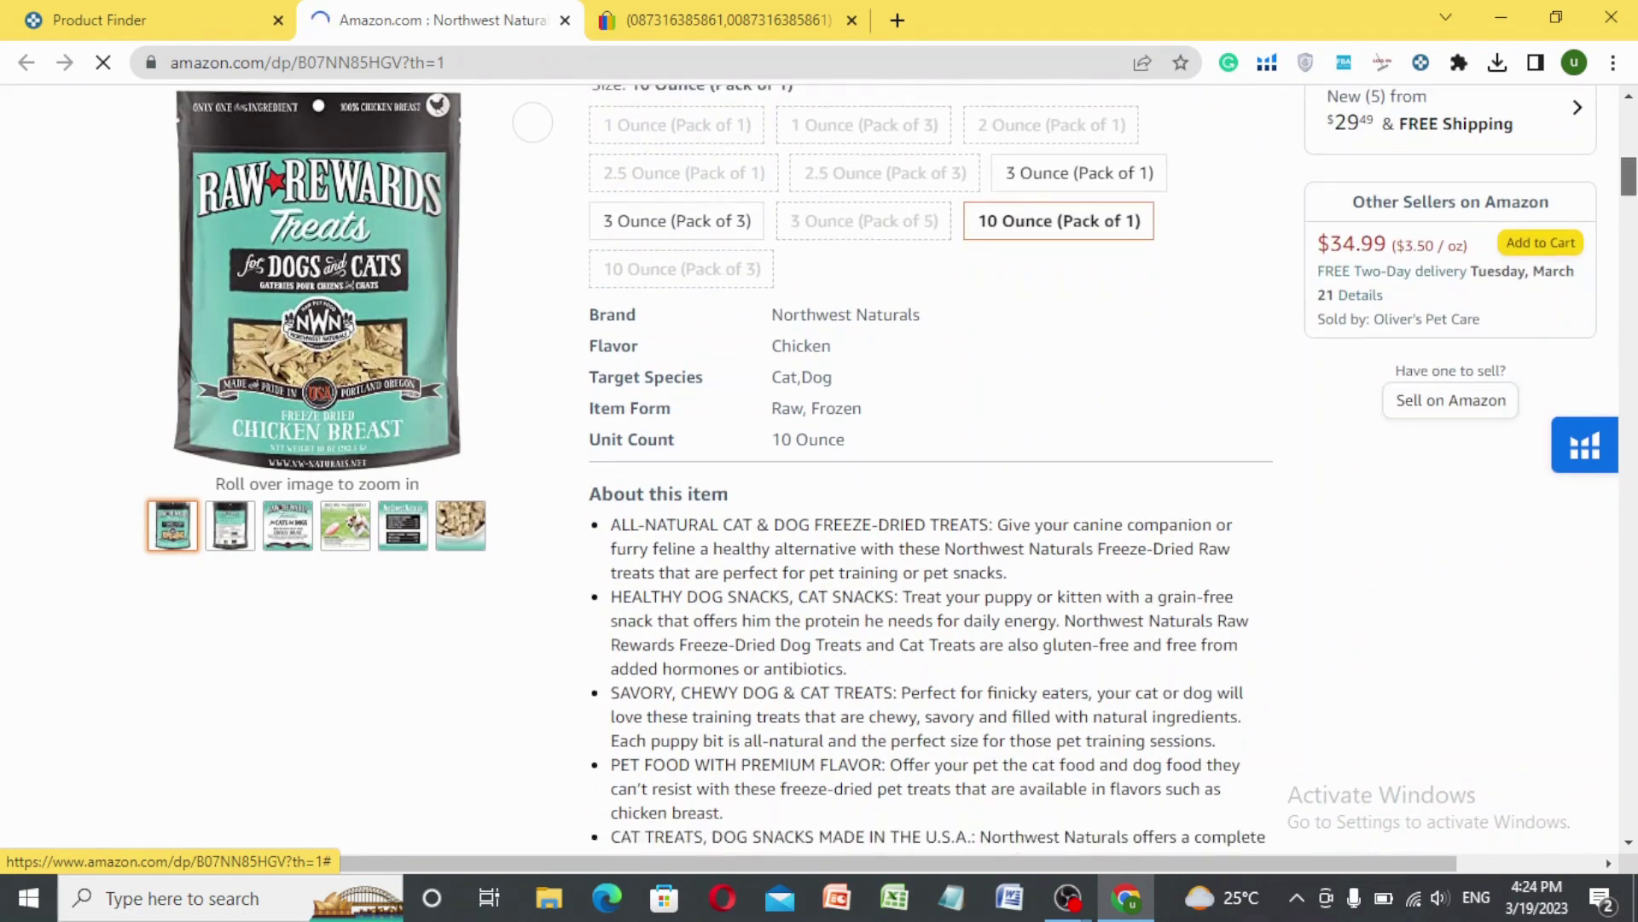
scroll(1113, 466, "down", 6)
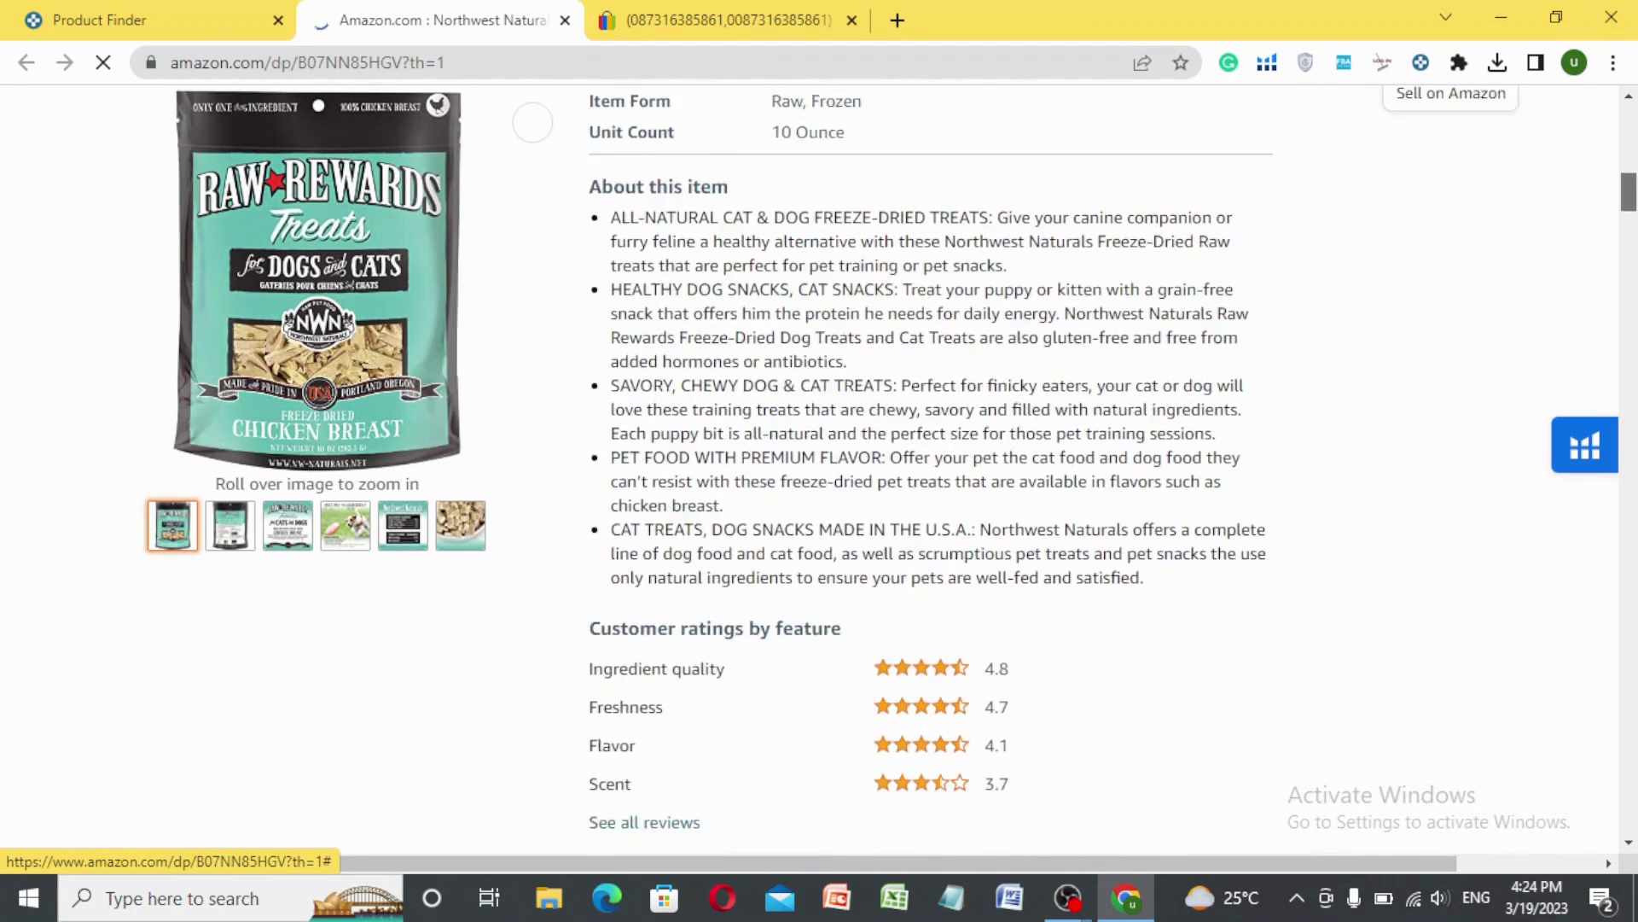
scroll(1114, 466, "down", 5)
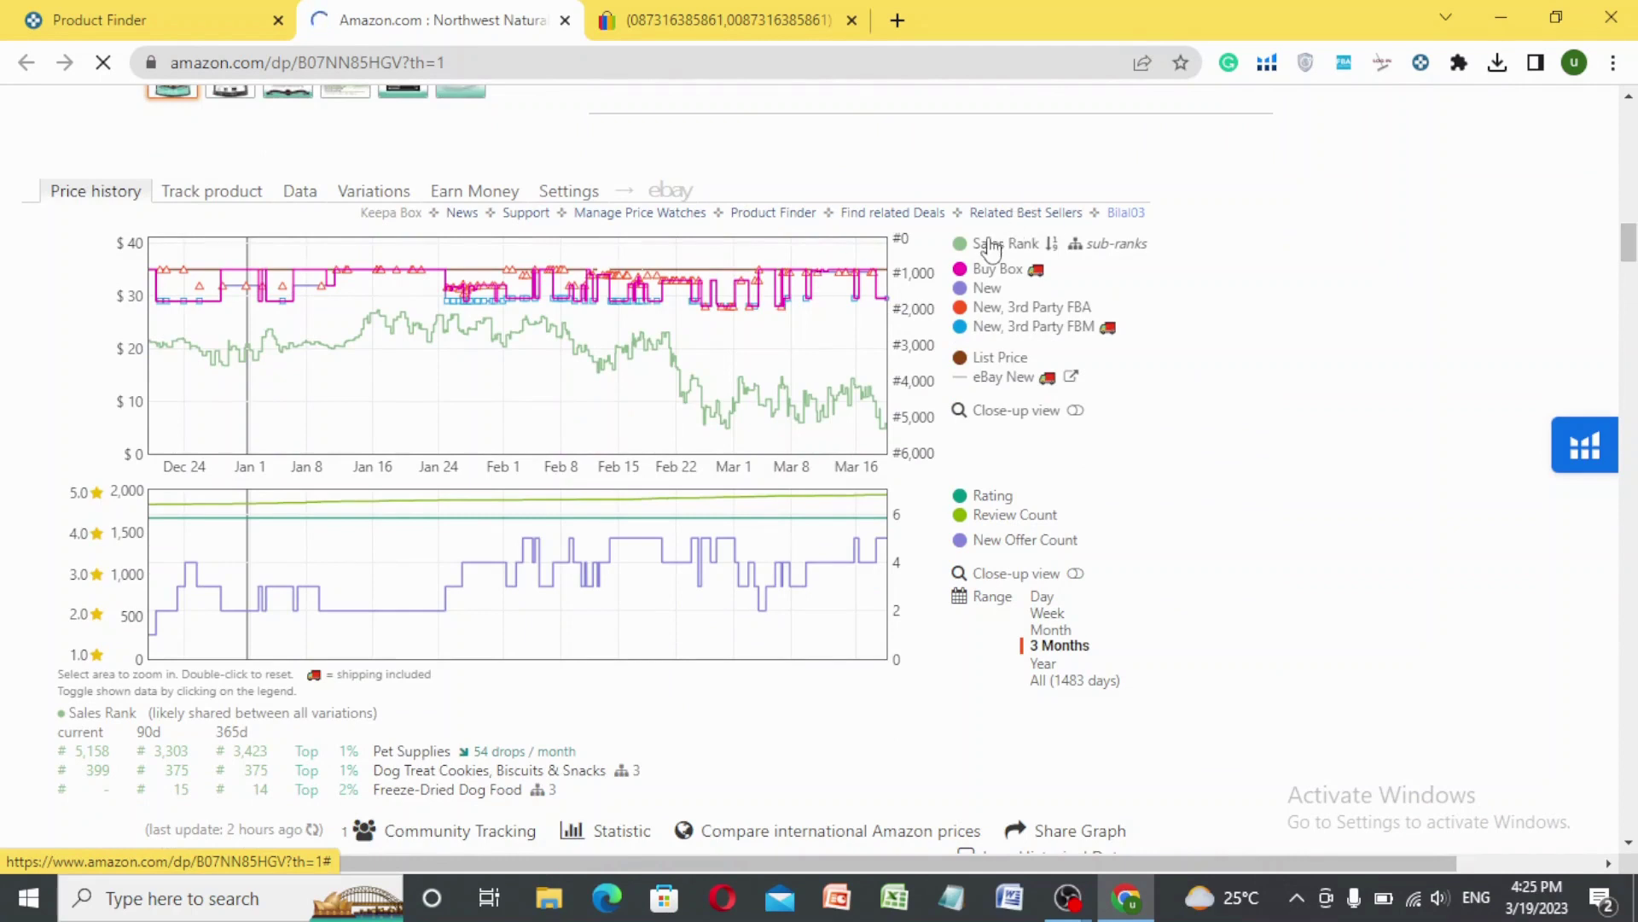
left_click(961, 247)
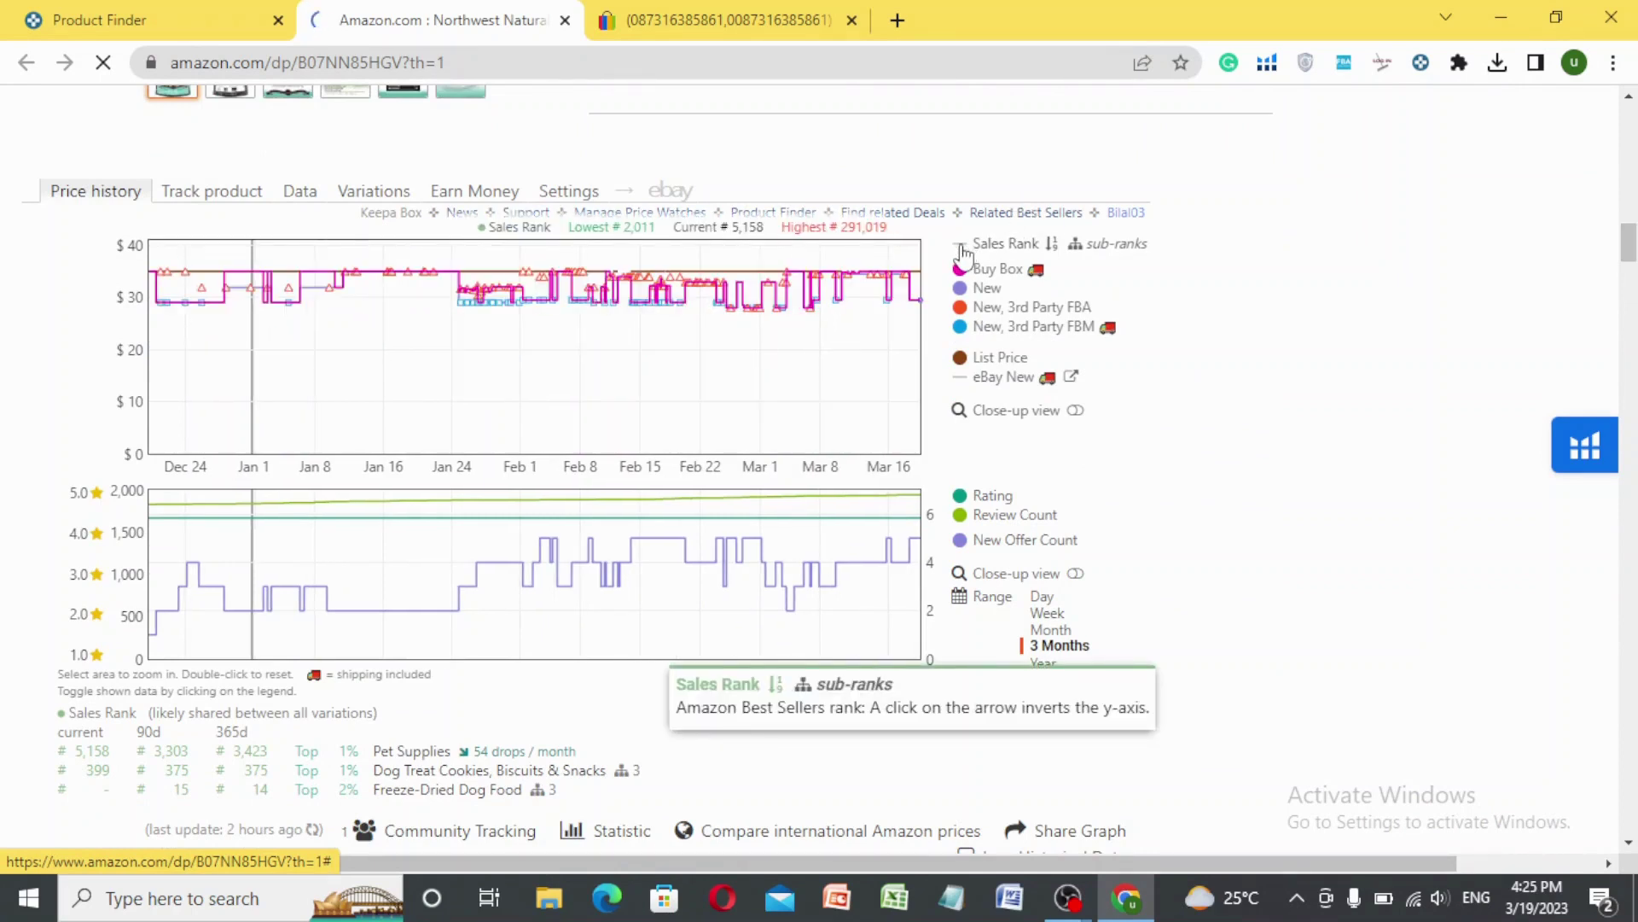
left_click(961, 246)
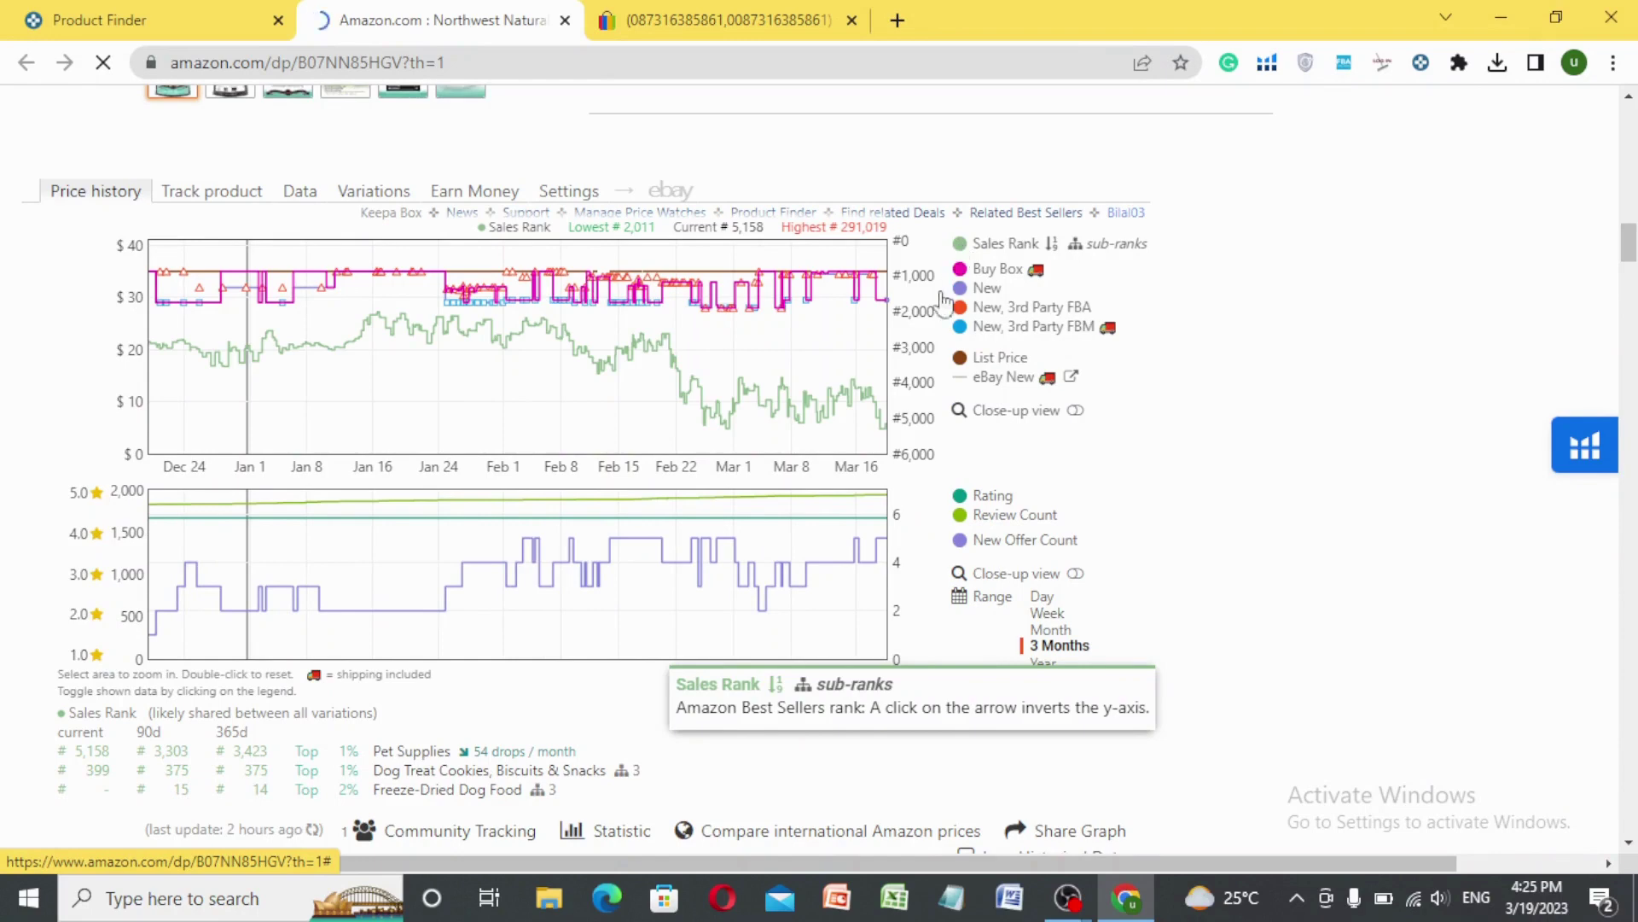
Step: Examine the New and New, 3rd Party FBA lines in the listing's Keepa chart and the sales rank statistics below it
mouse_move(886, 435)
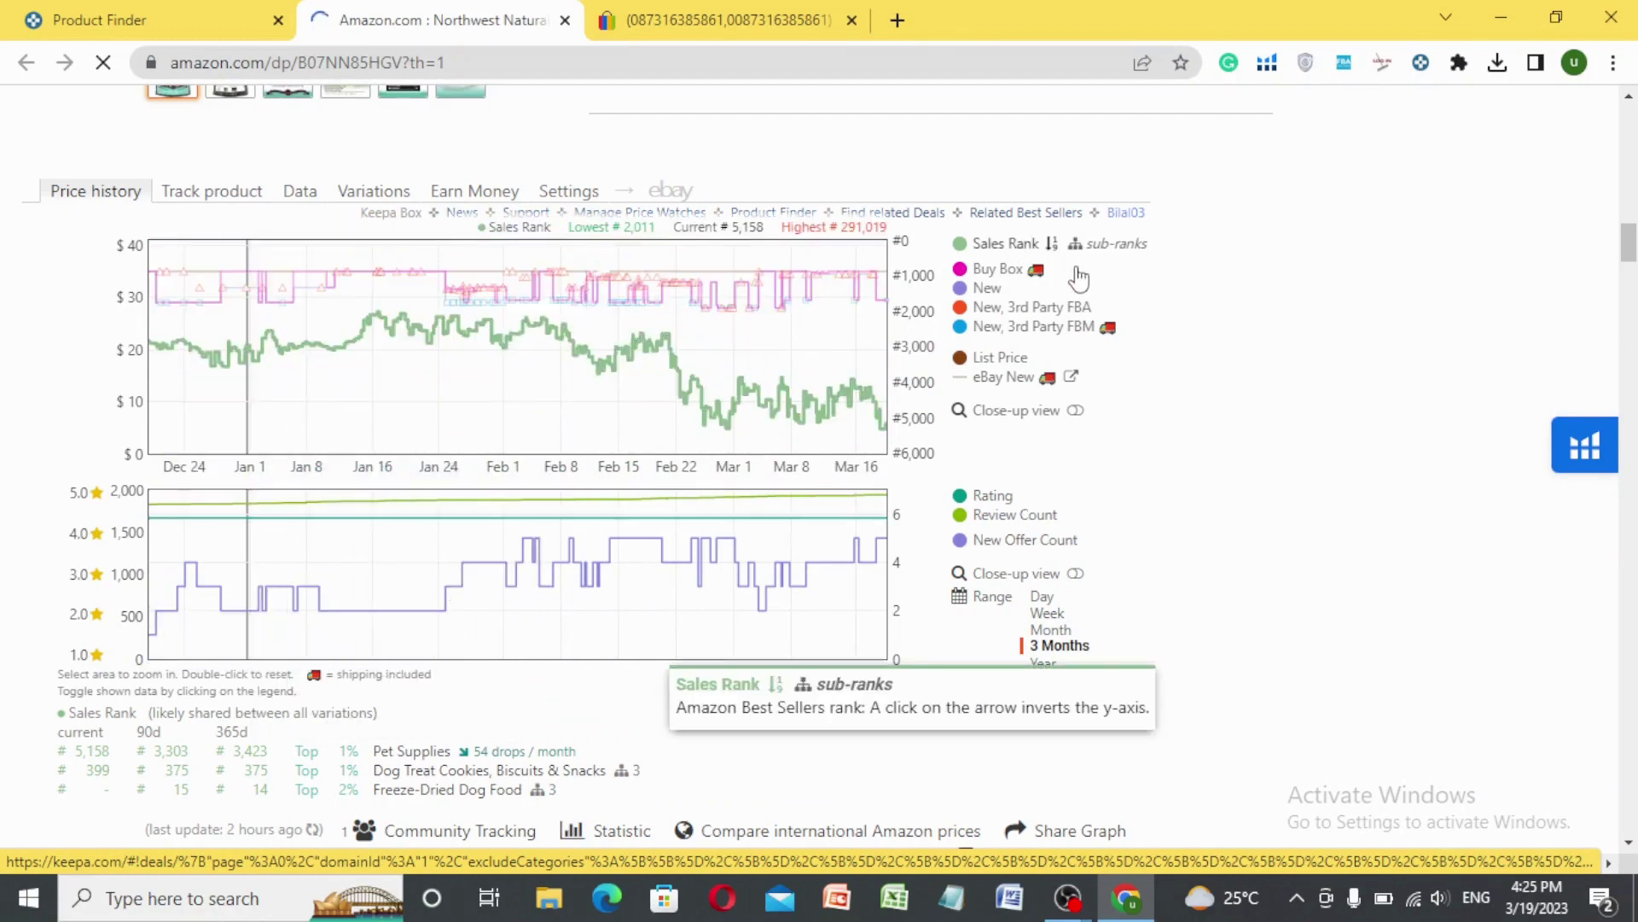
left_click(964, 300)
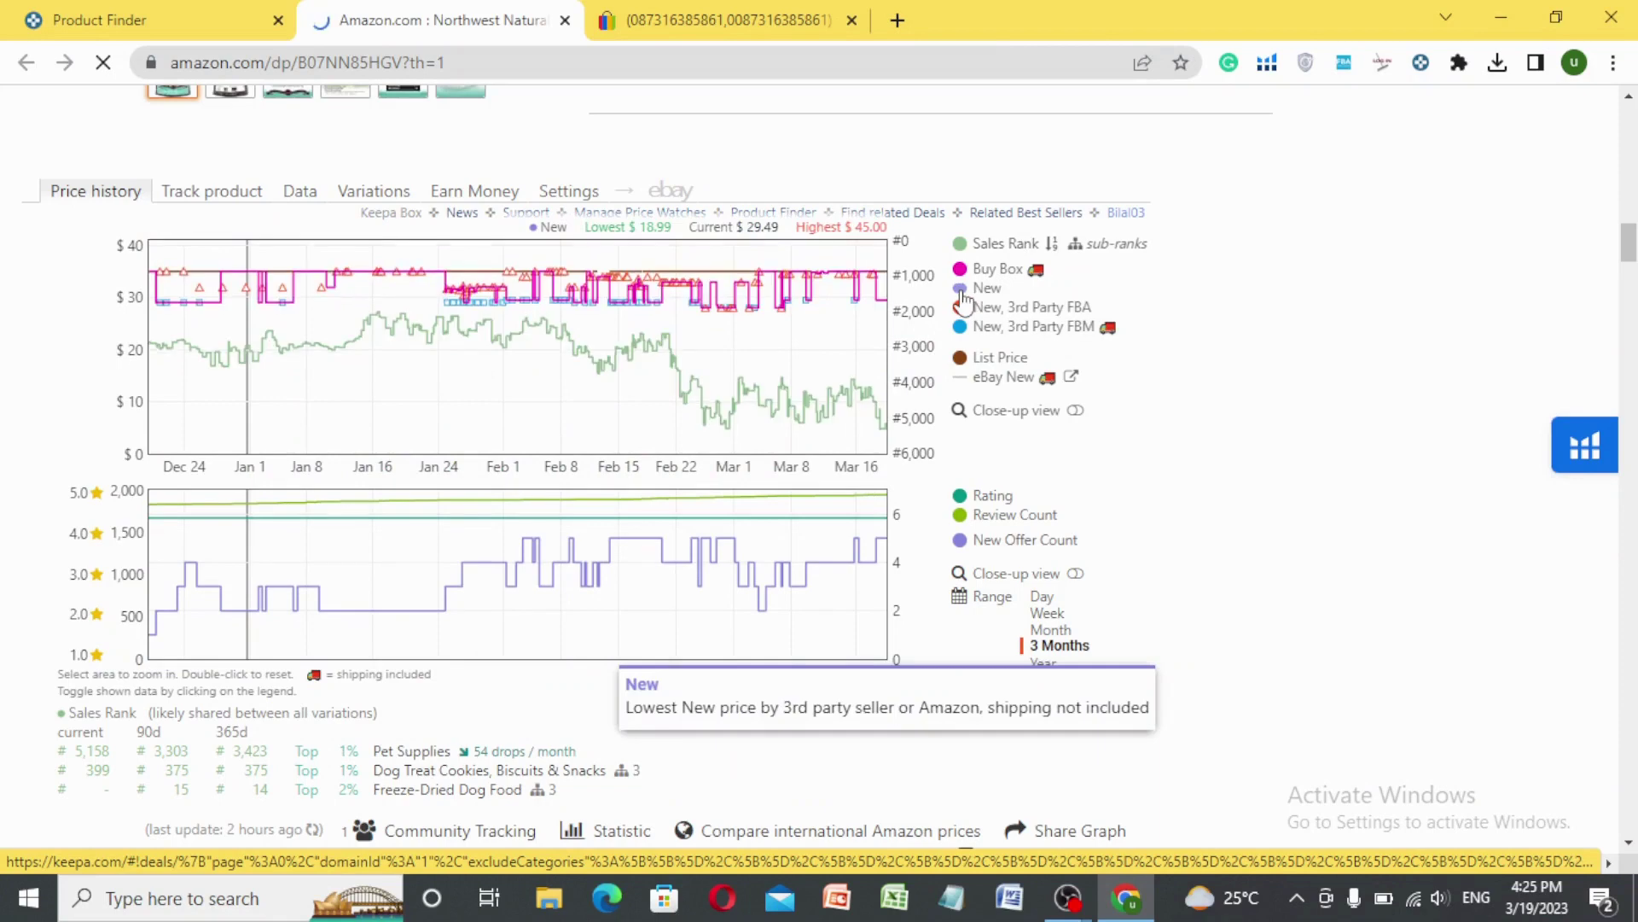
left_click(964, 300)
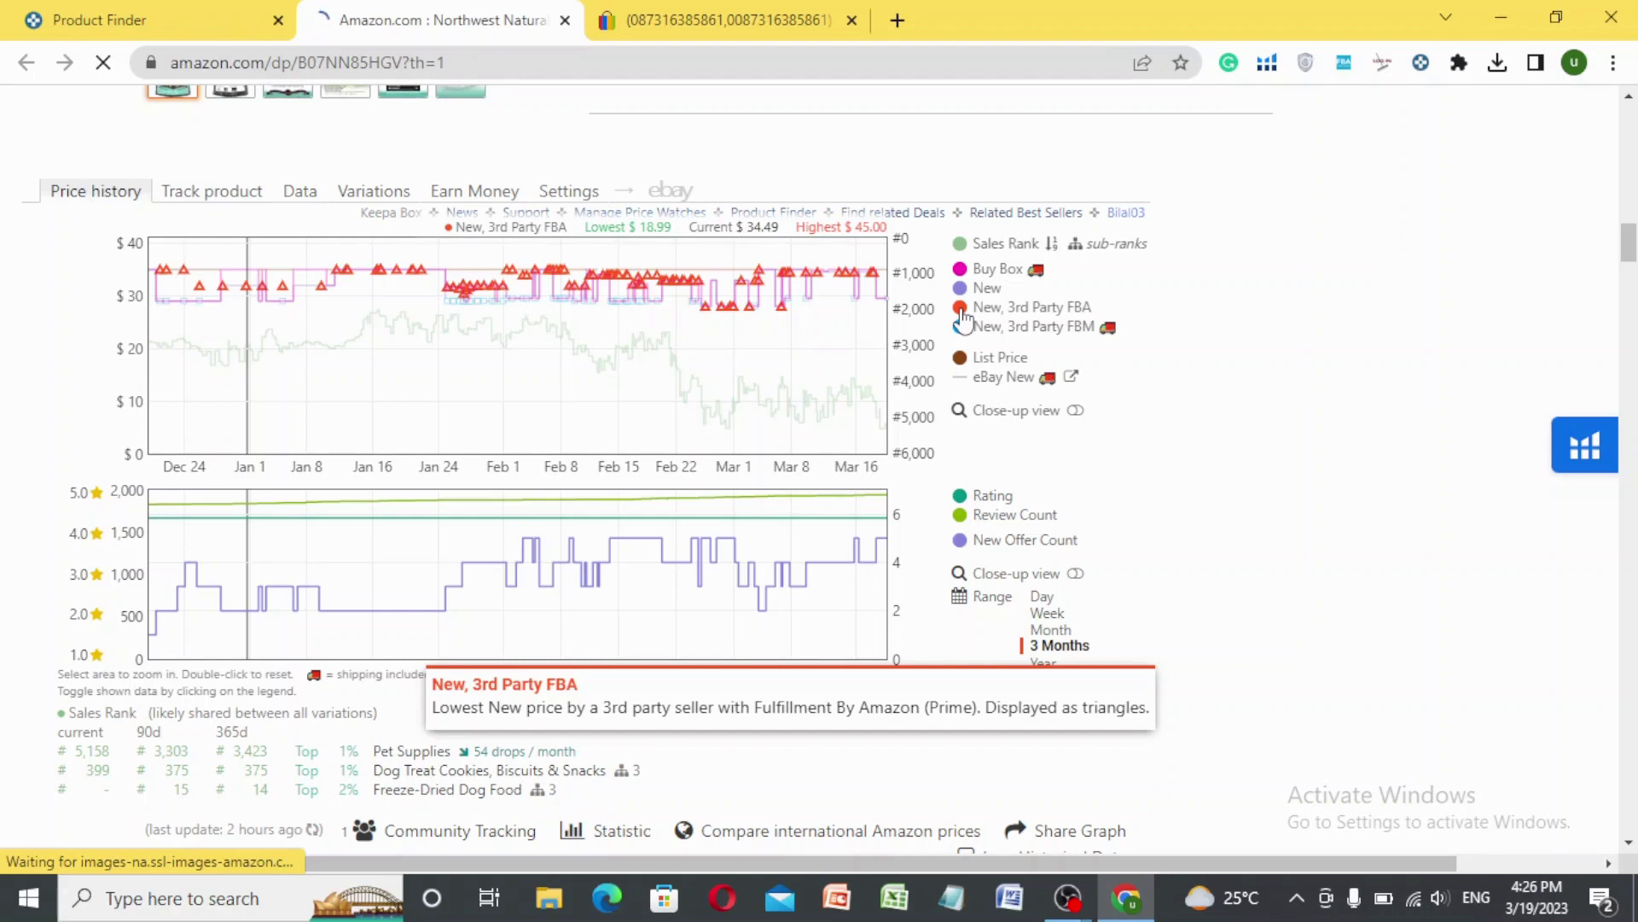
left_click_drag(1630, 240, 1630, 245)
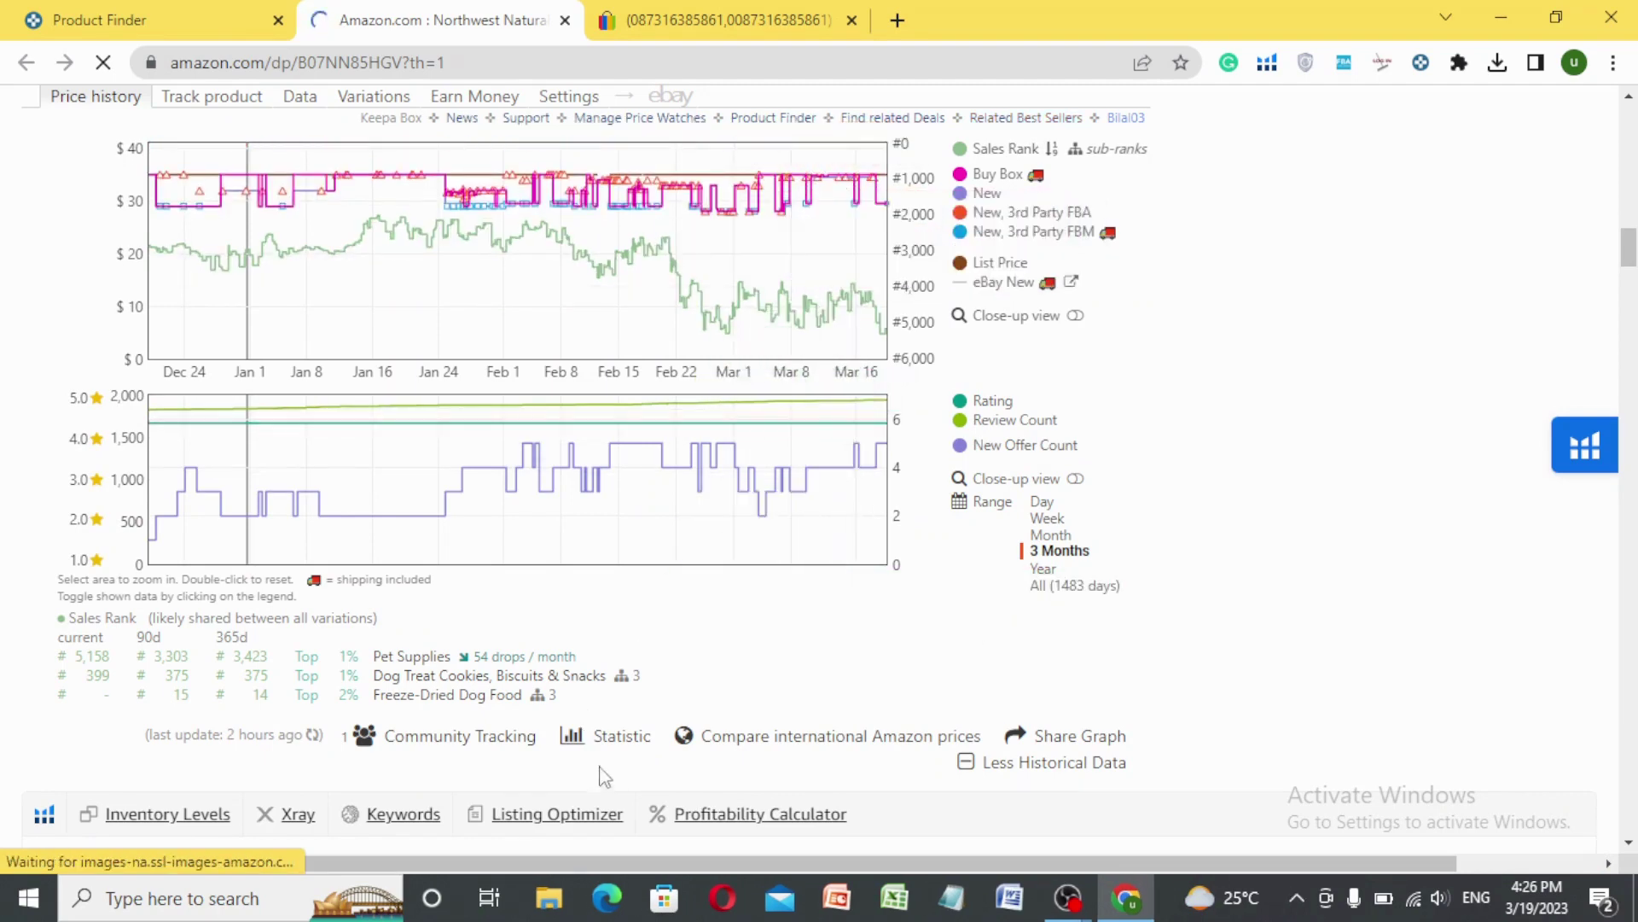
mouse_move(601, 744)
left_click_drag(1628, 261, 1630, 264)
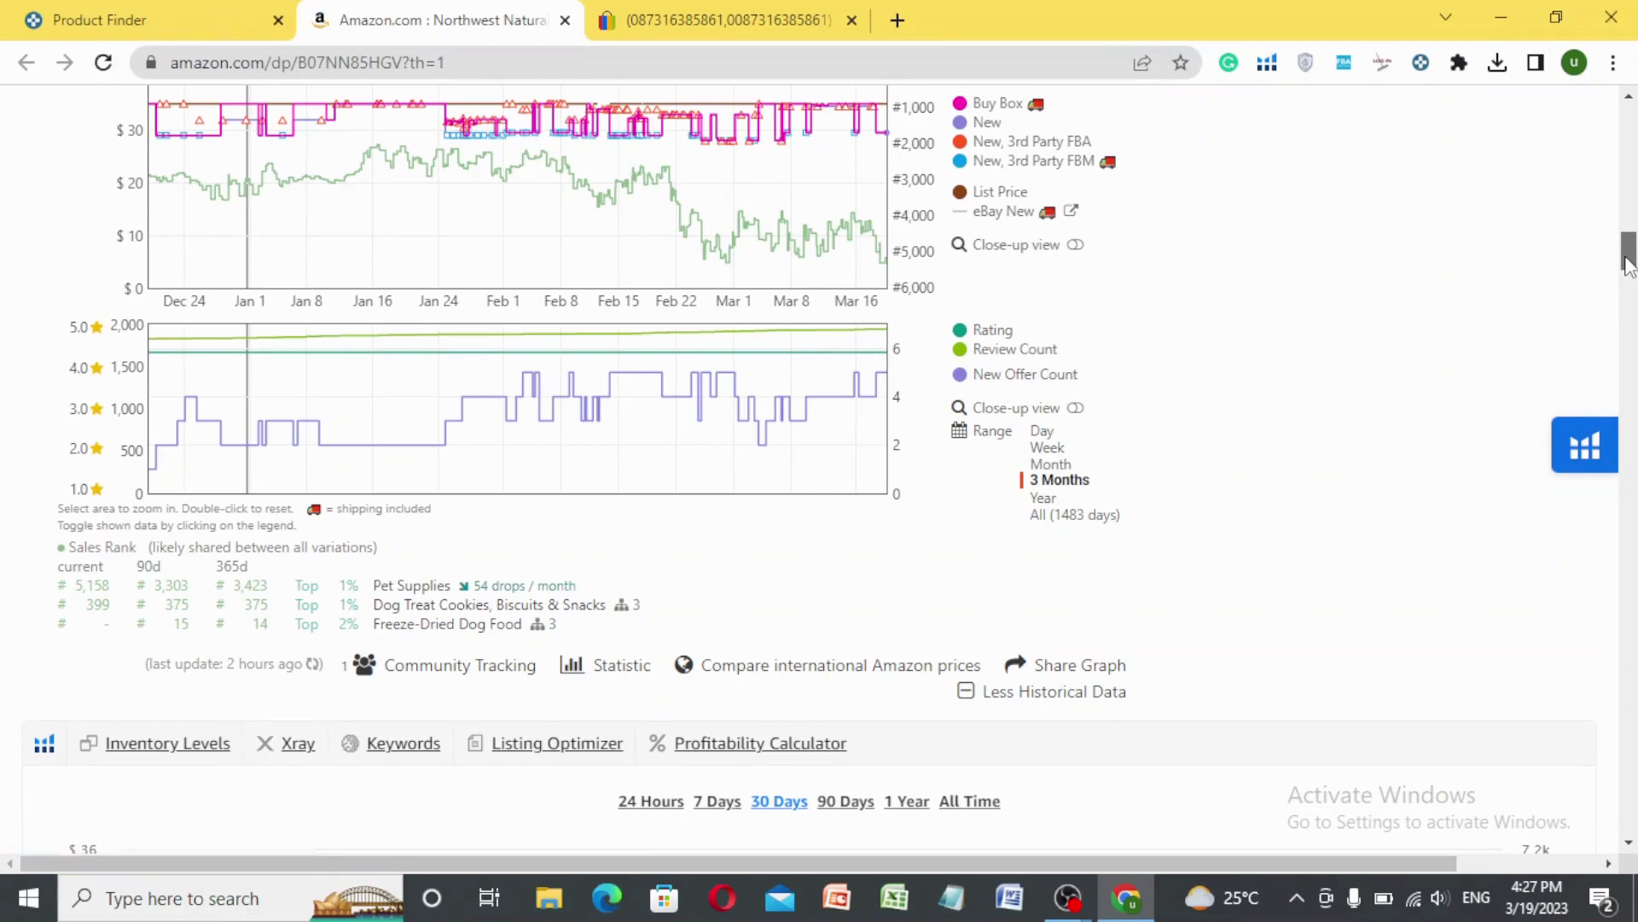
left_click_drag(1626, 256, 1621, 246)
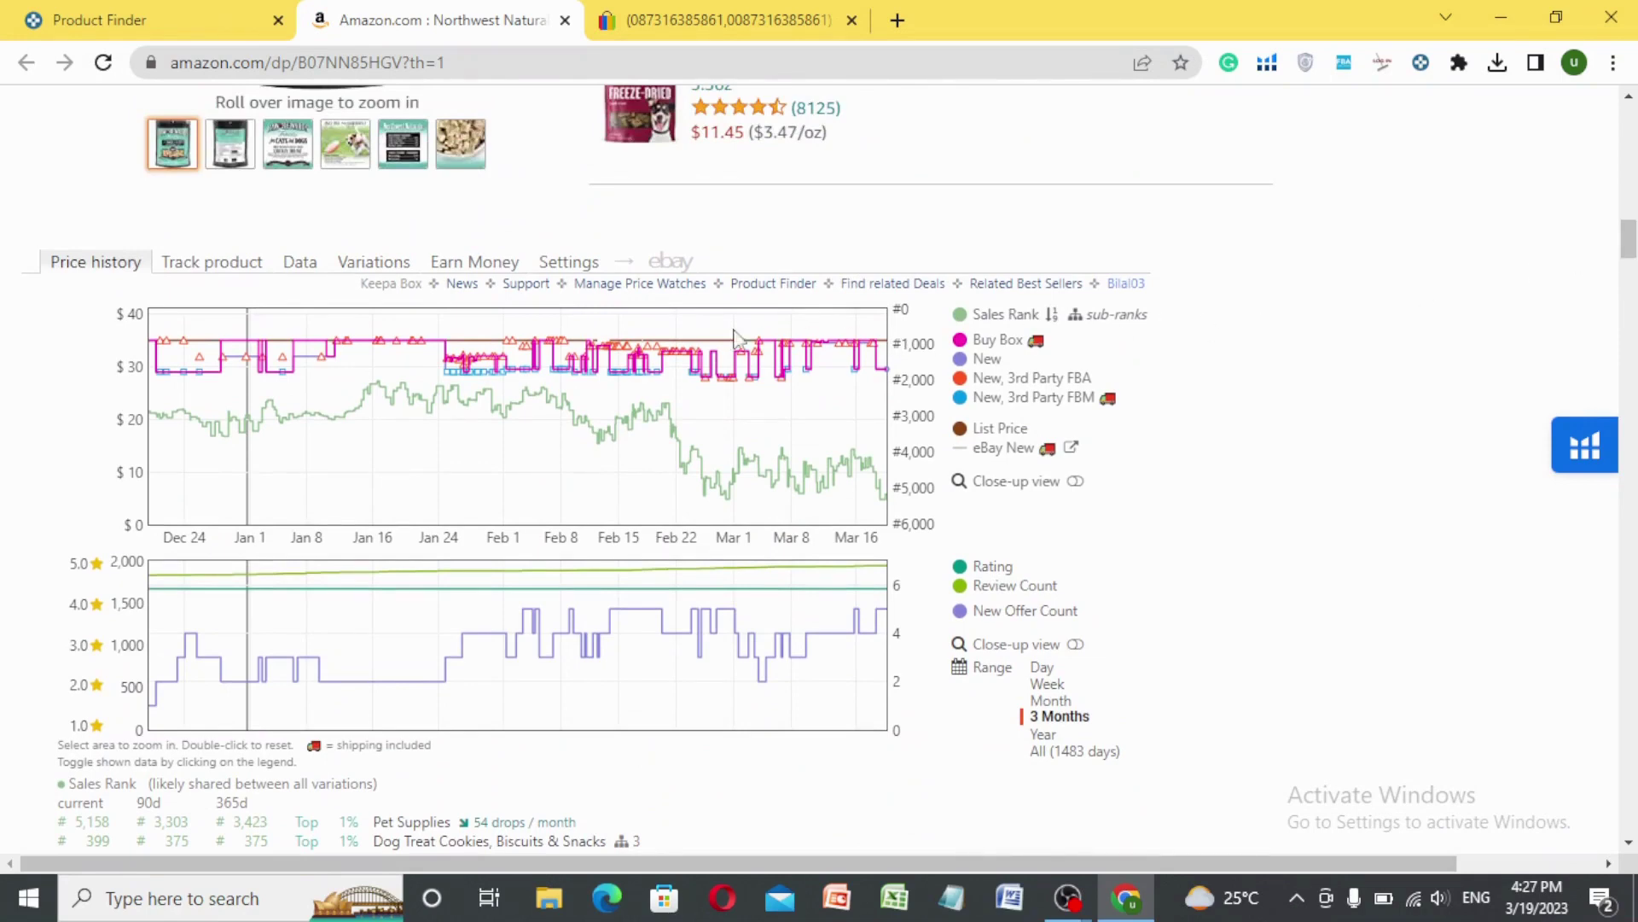
left_click(886, 290)
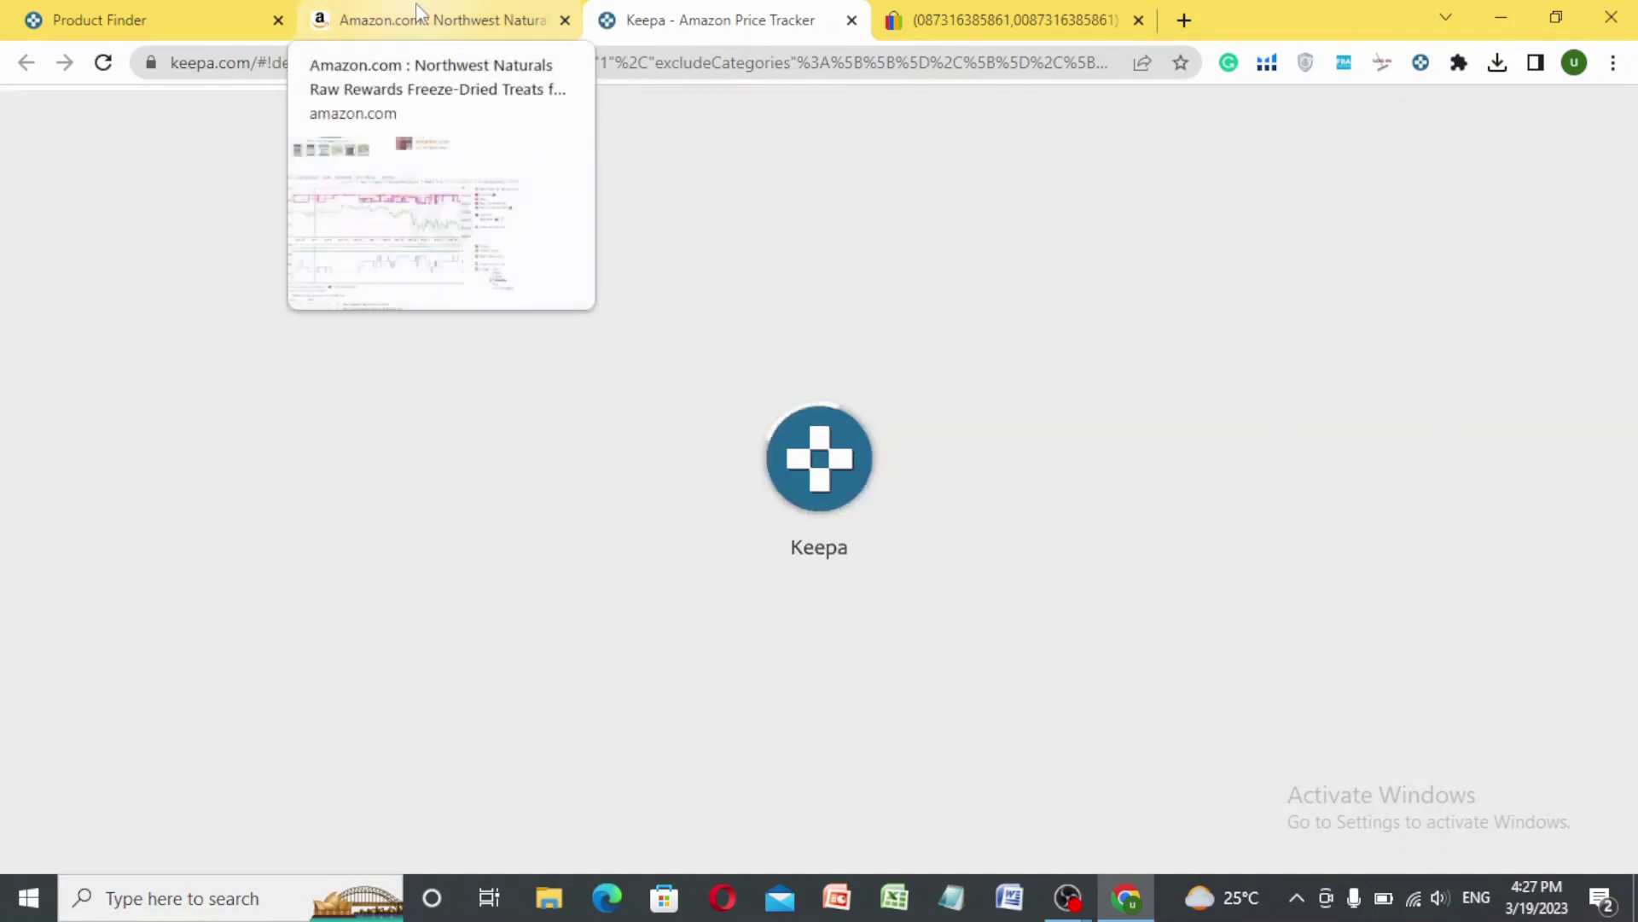
left_click(499, 15)
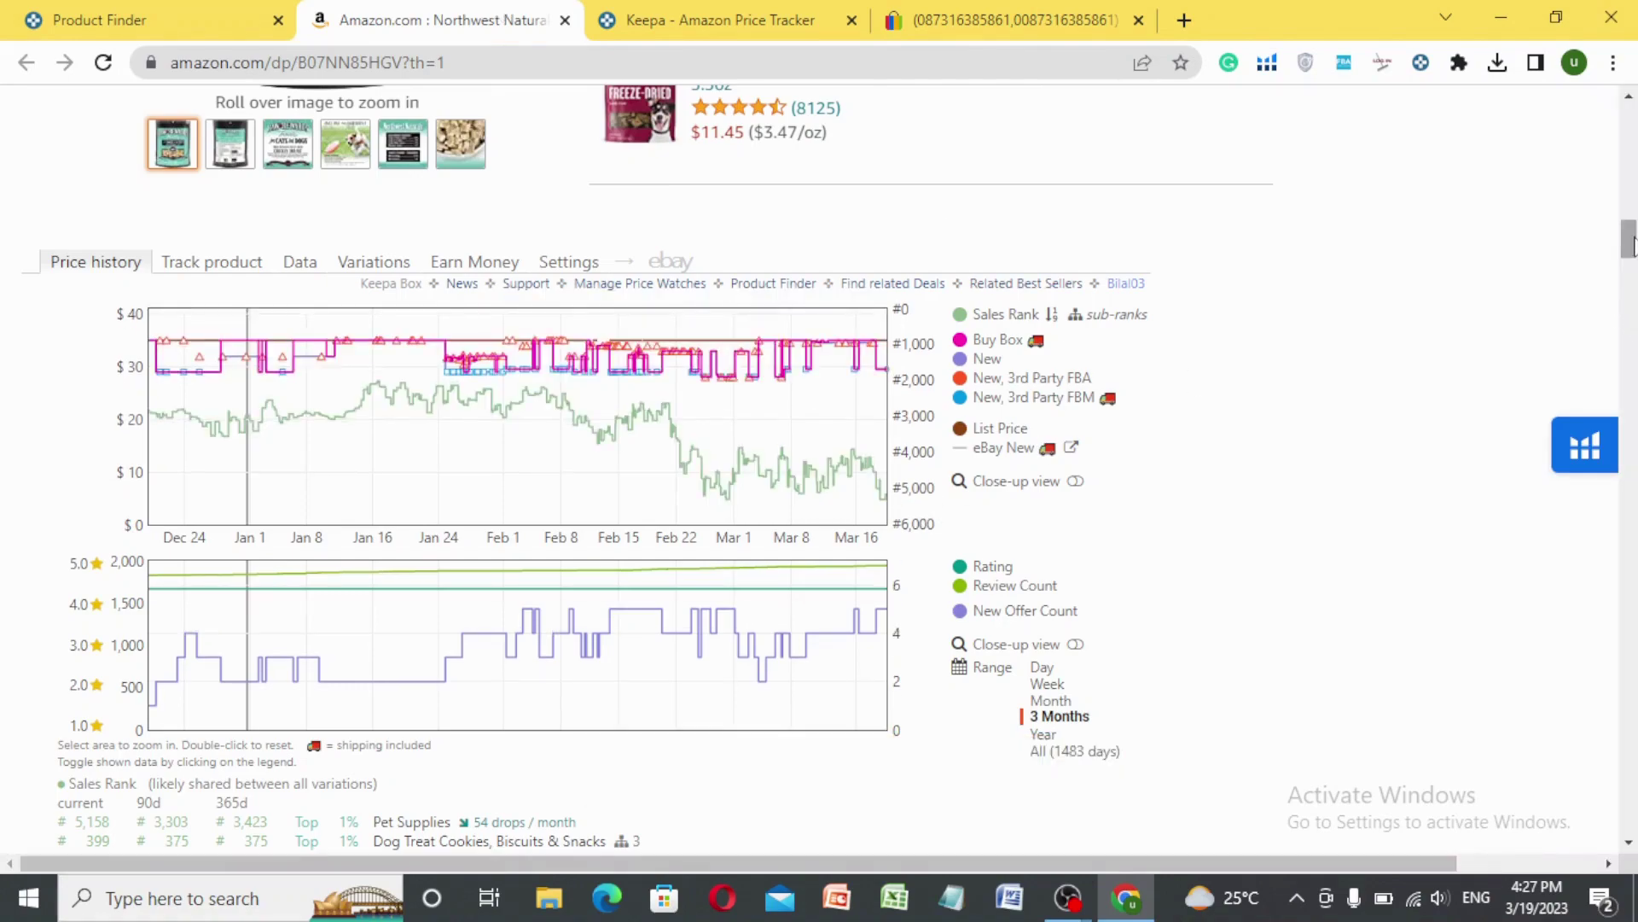
Step: Search Google for the full title of the Amazon treats listing and look through the results for other sellers
left_click_drag(1631, 245, 1617, 150)
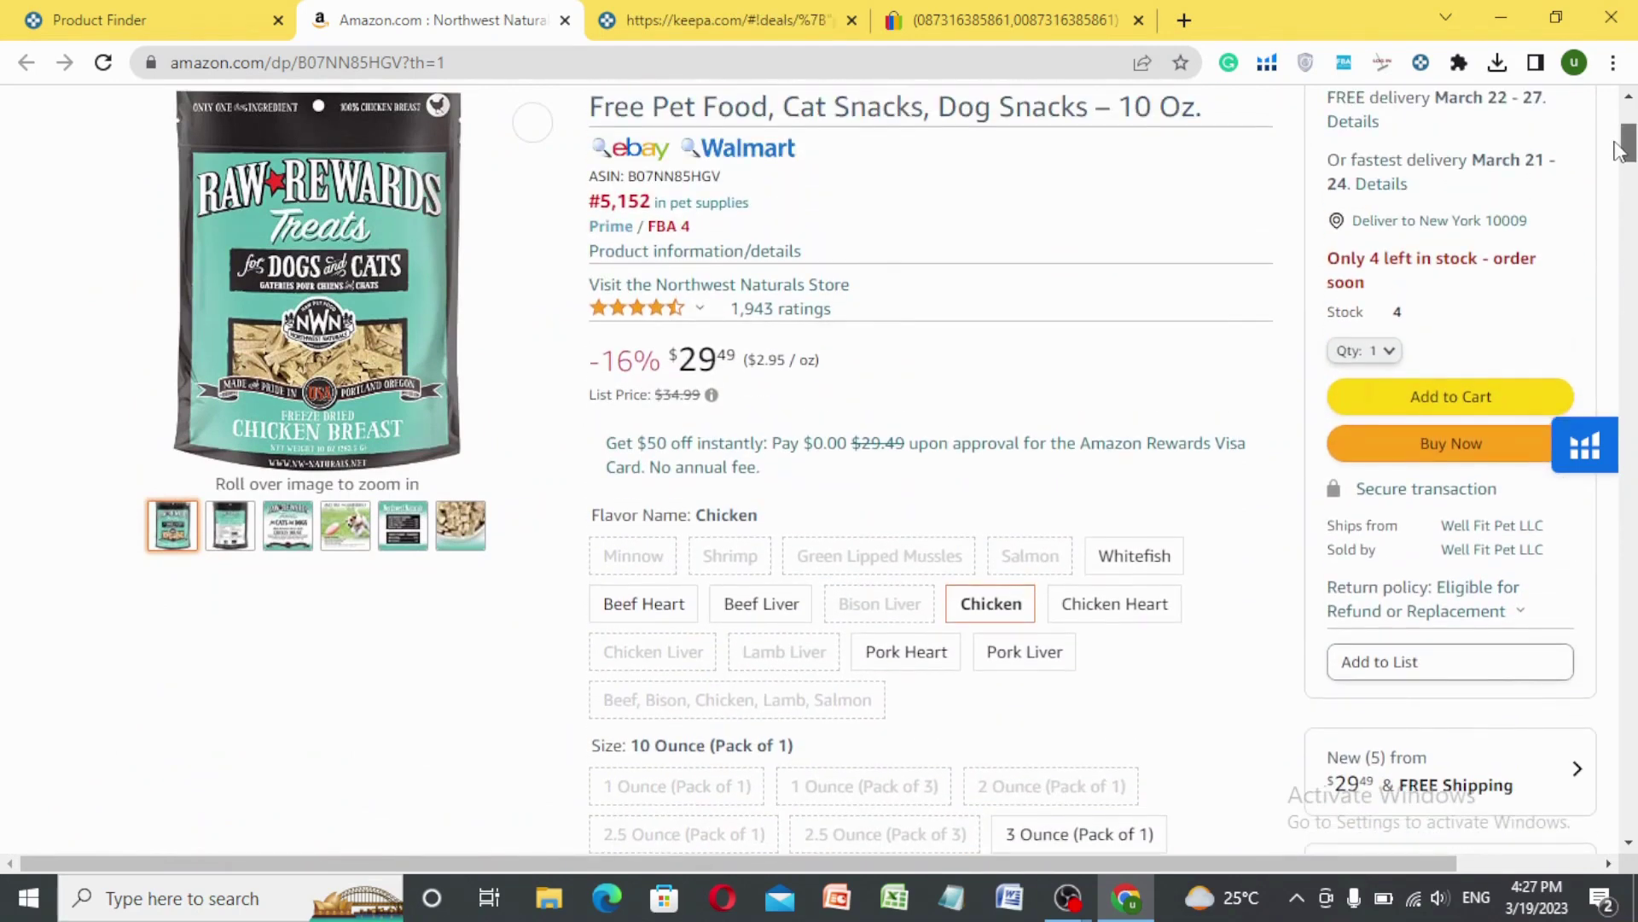
left_click_drag(1620, 150, 1622, 141)
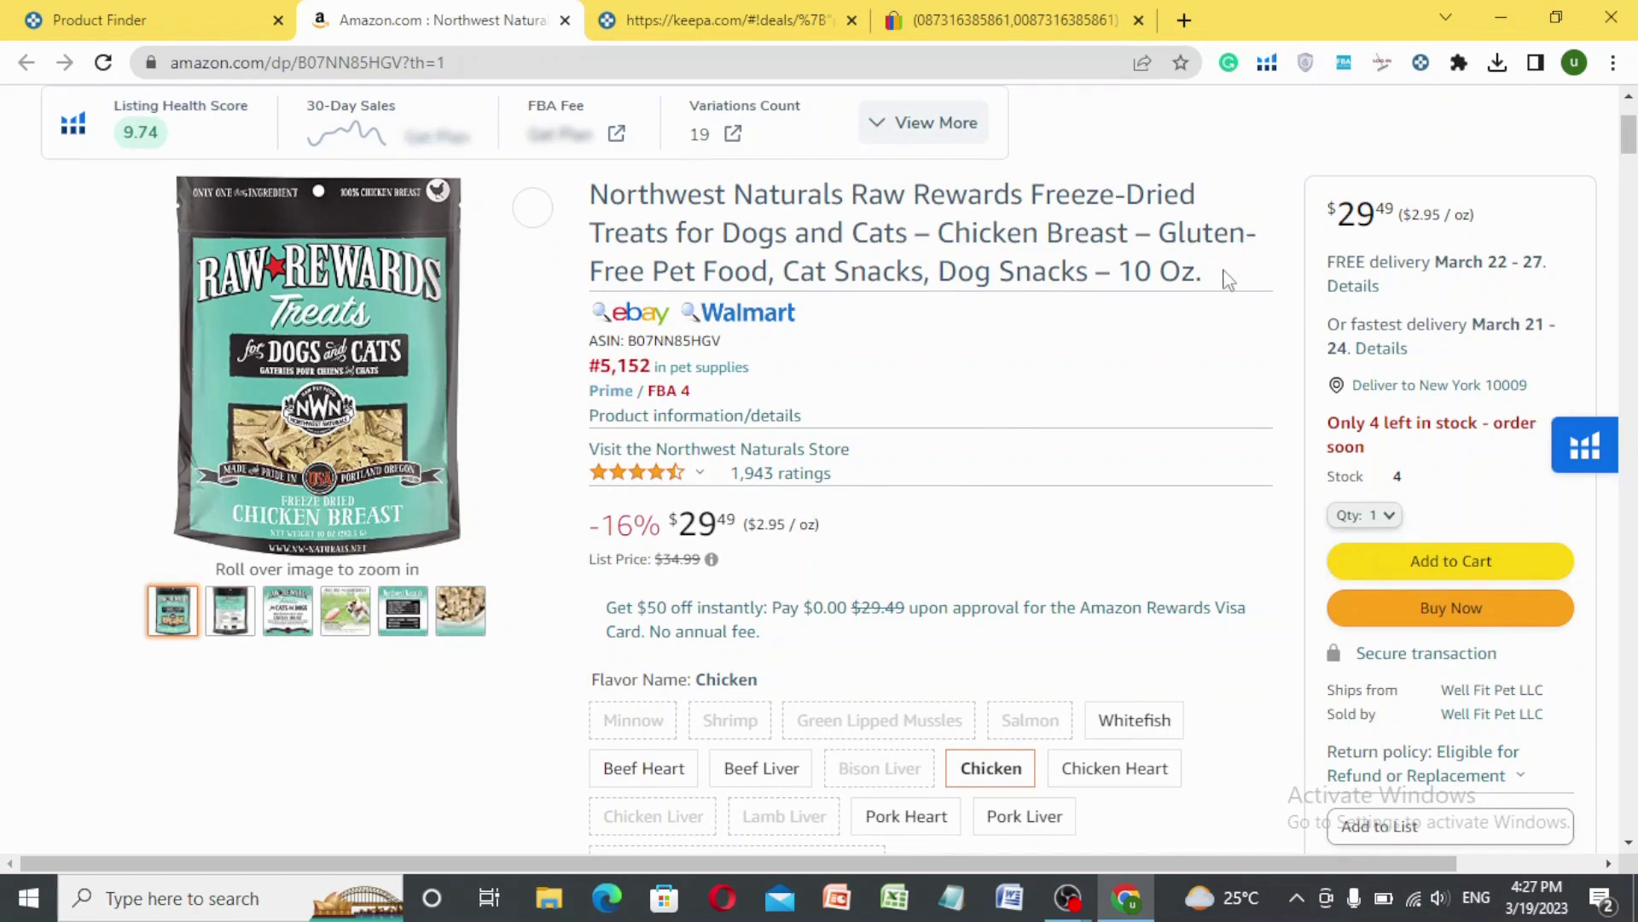
left_click_drag(1226, 281, 596, 200)
right_click(593, 199)
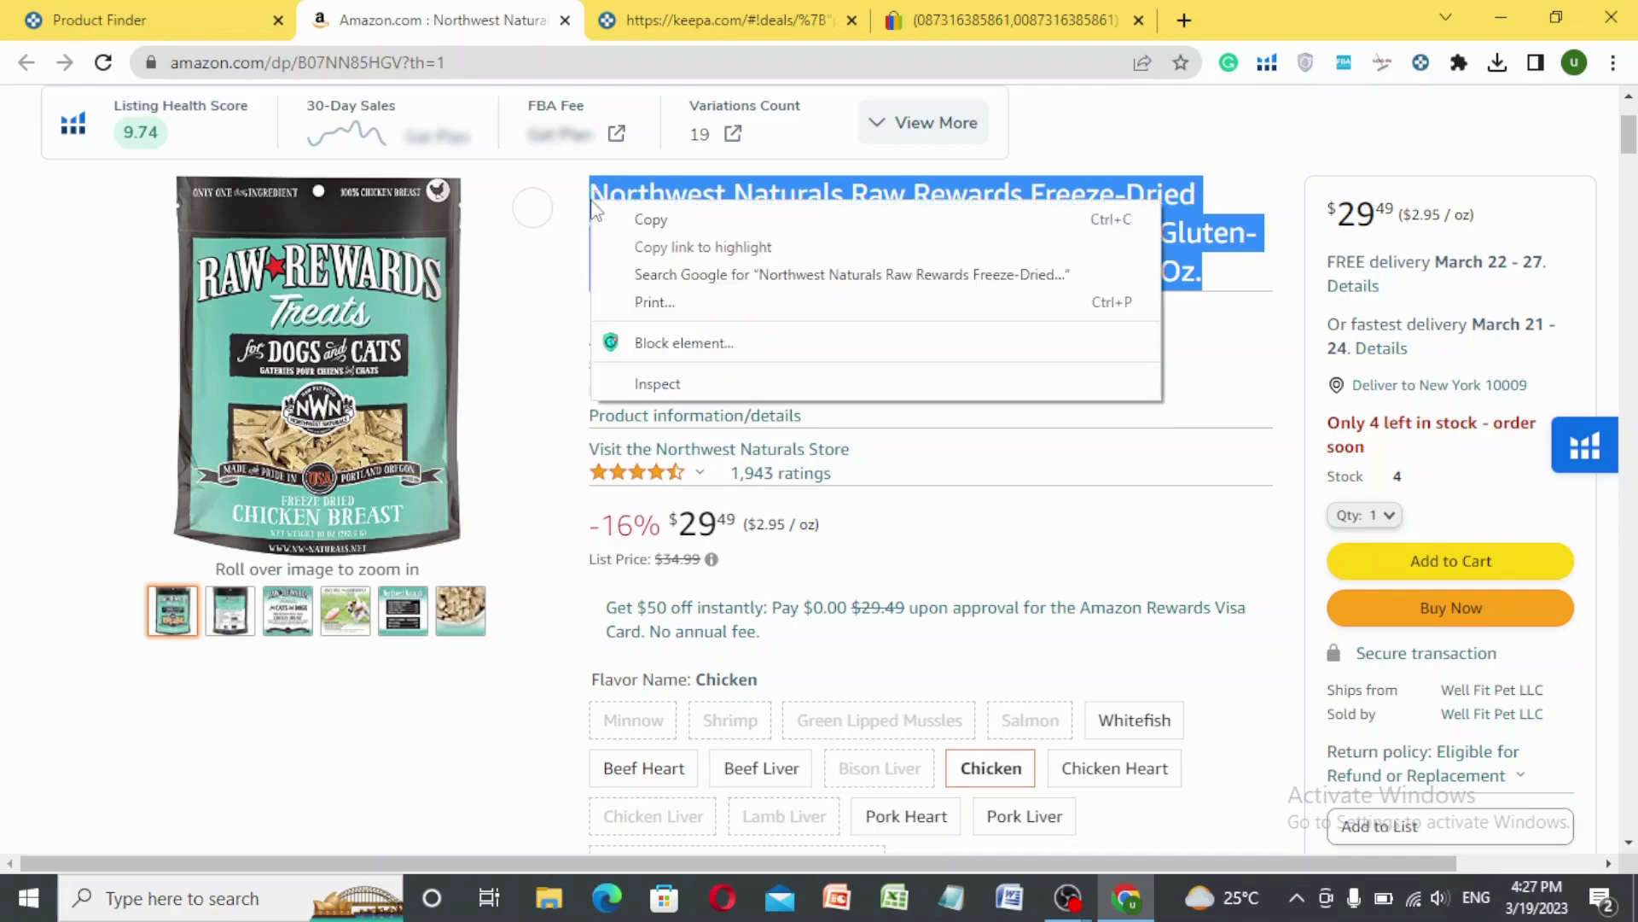
left_click(685, 276)
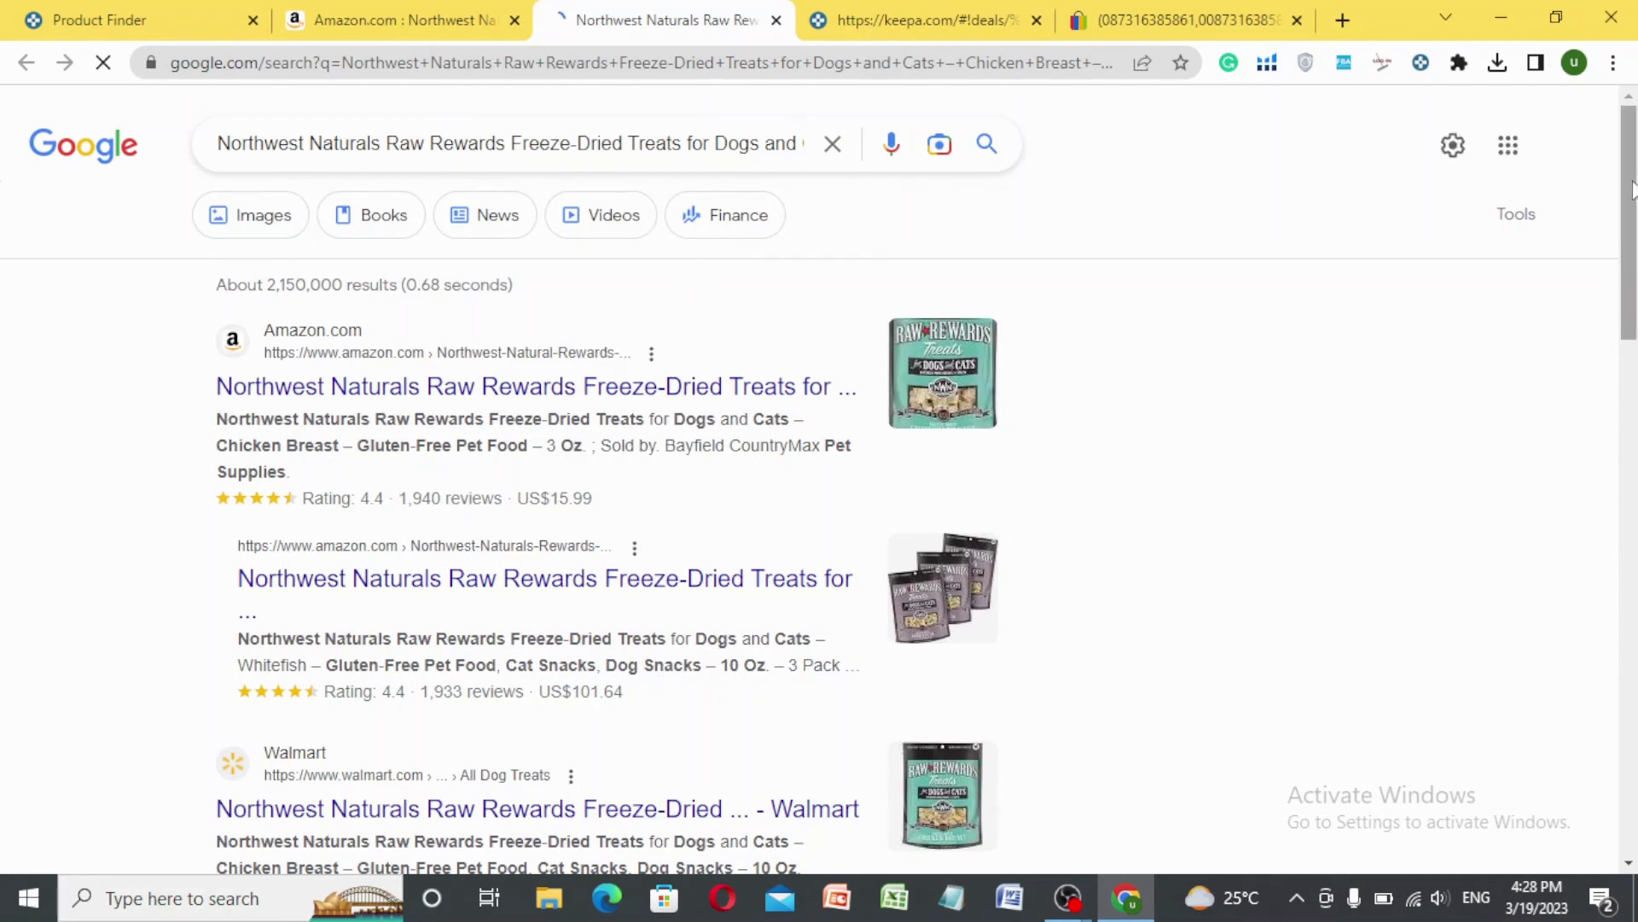
left_click_drag(1631, 189, 1633, 409)
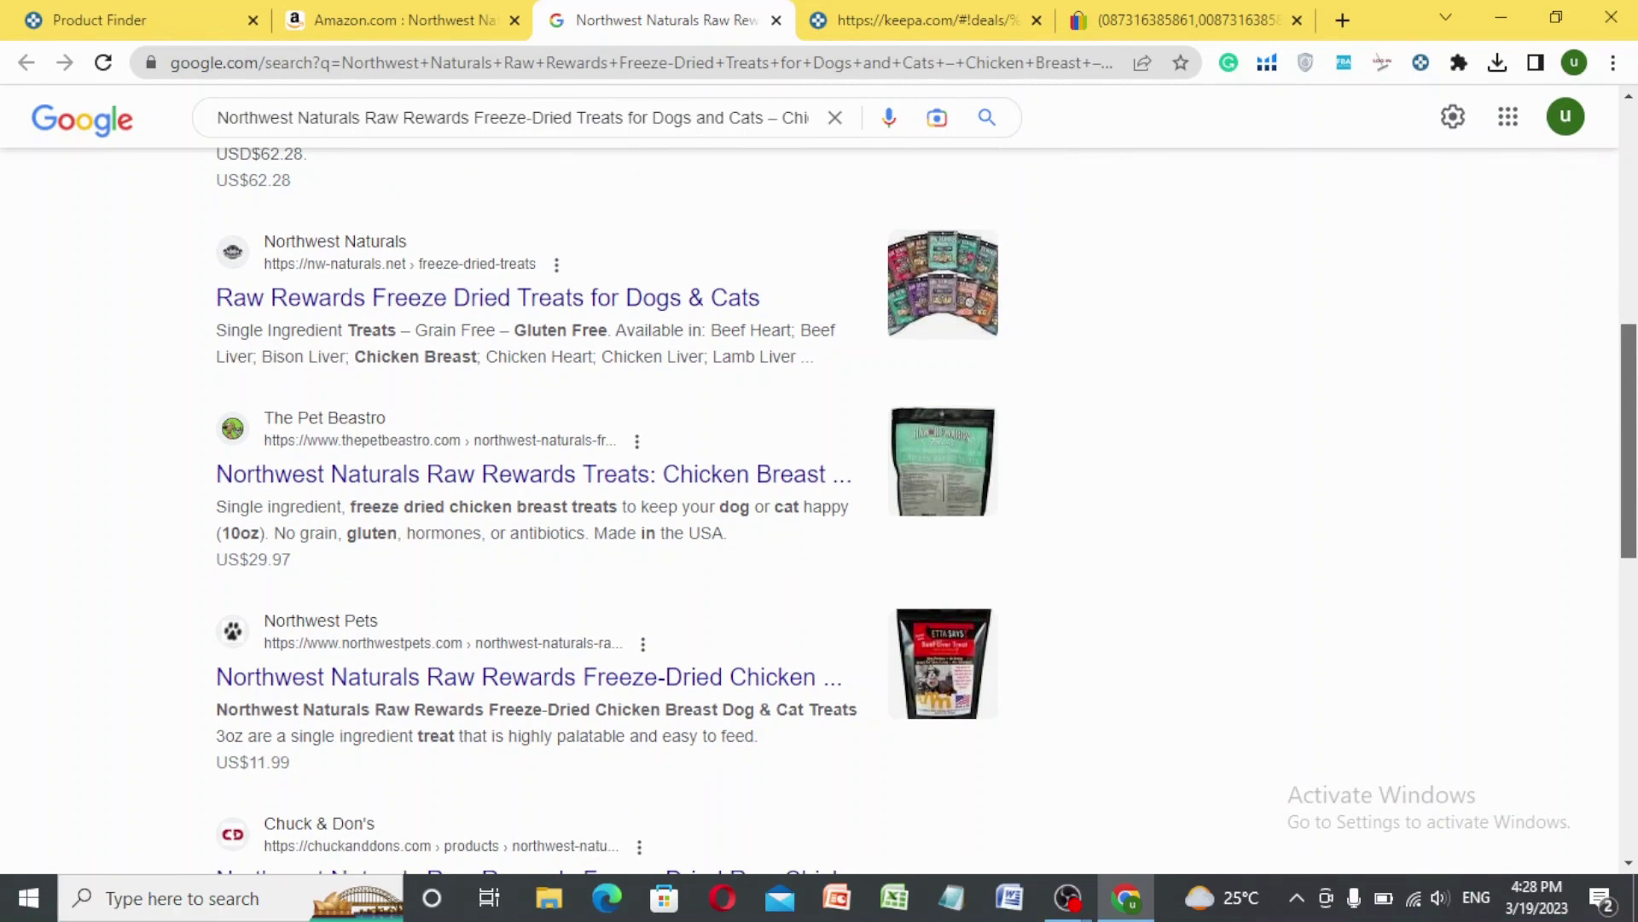
left_click_drag(1633, 409, 1633, 409)
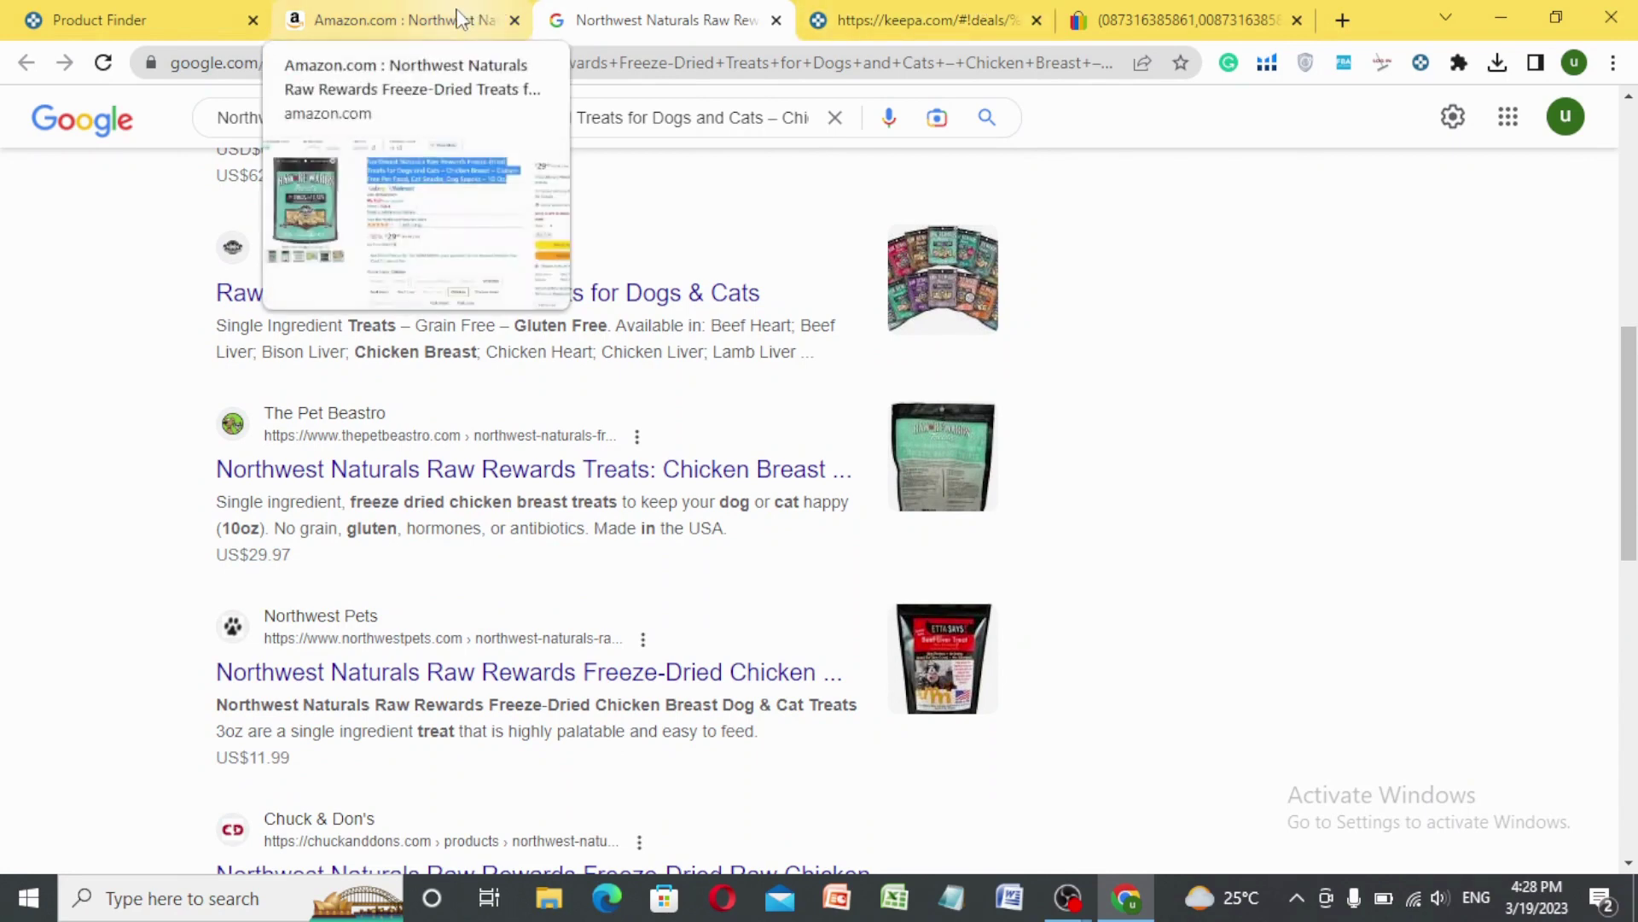
Step: Open the Northwest Naturals result "Raw Rewards Freeze Dried Treats for Dogs & Cats" from the Google results in a separate tab
left_click(405, 17)
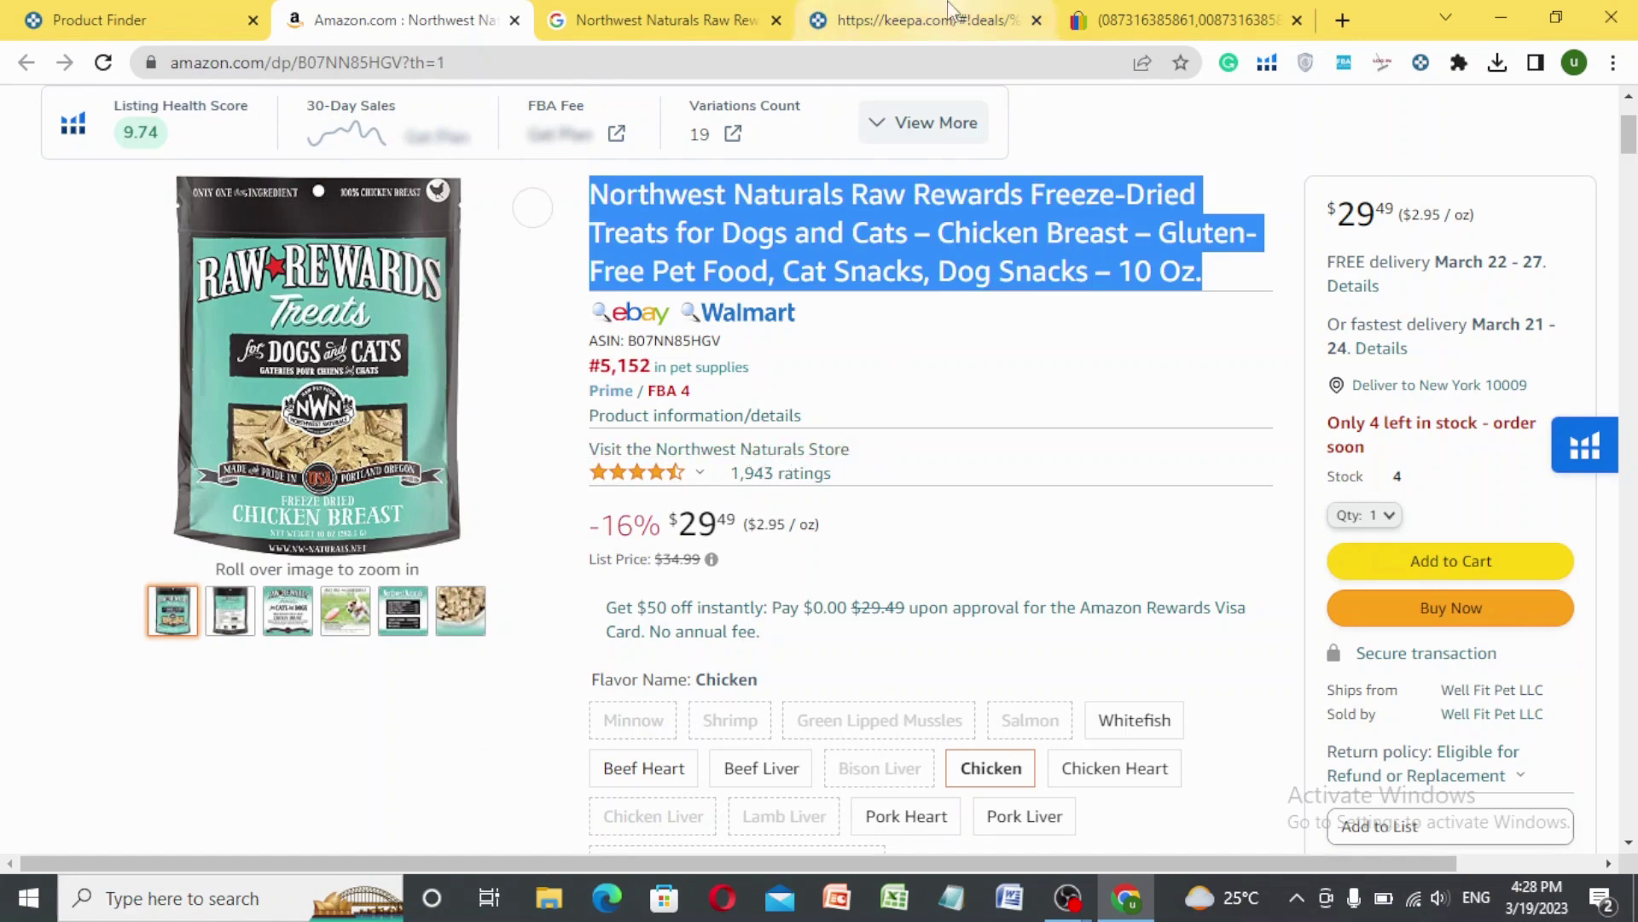
left_click(659, 12)
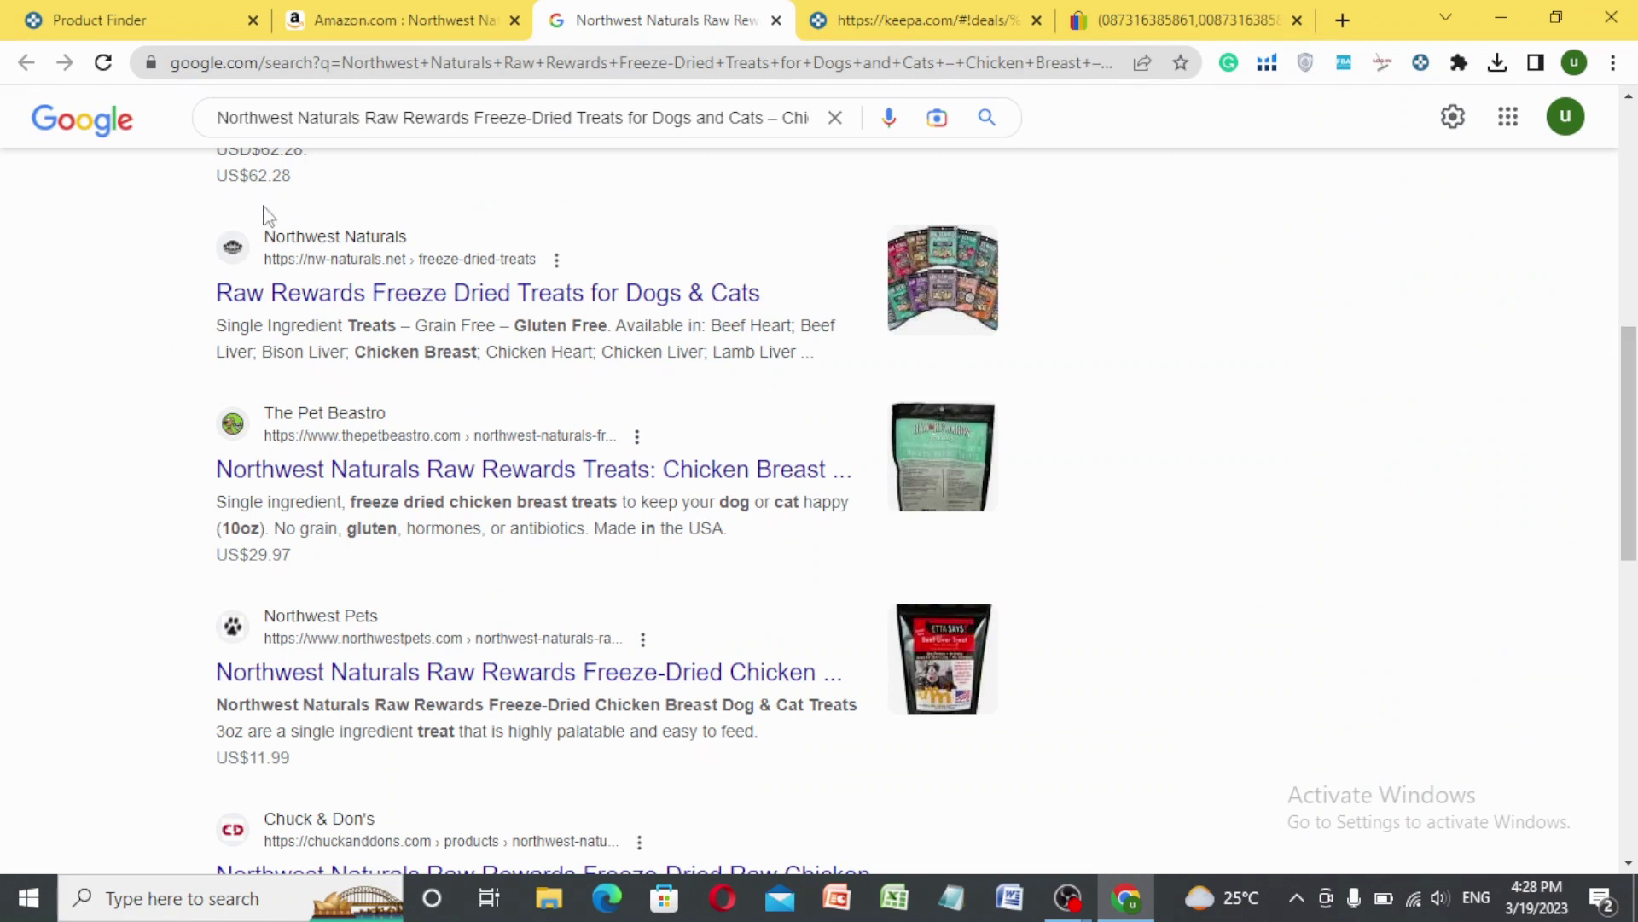
right_click(334, 292)
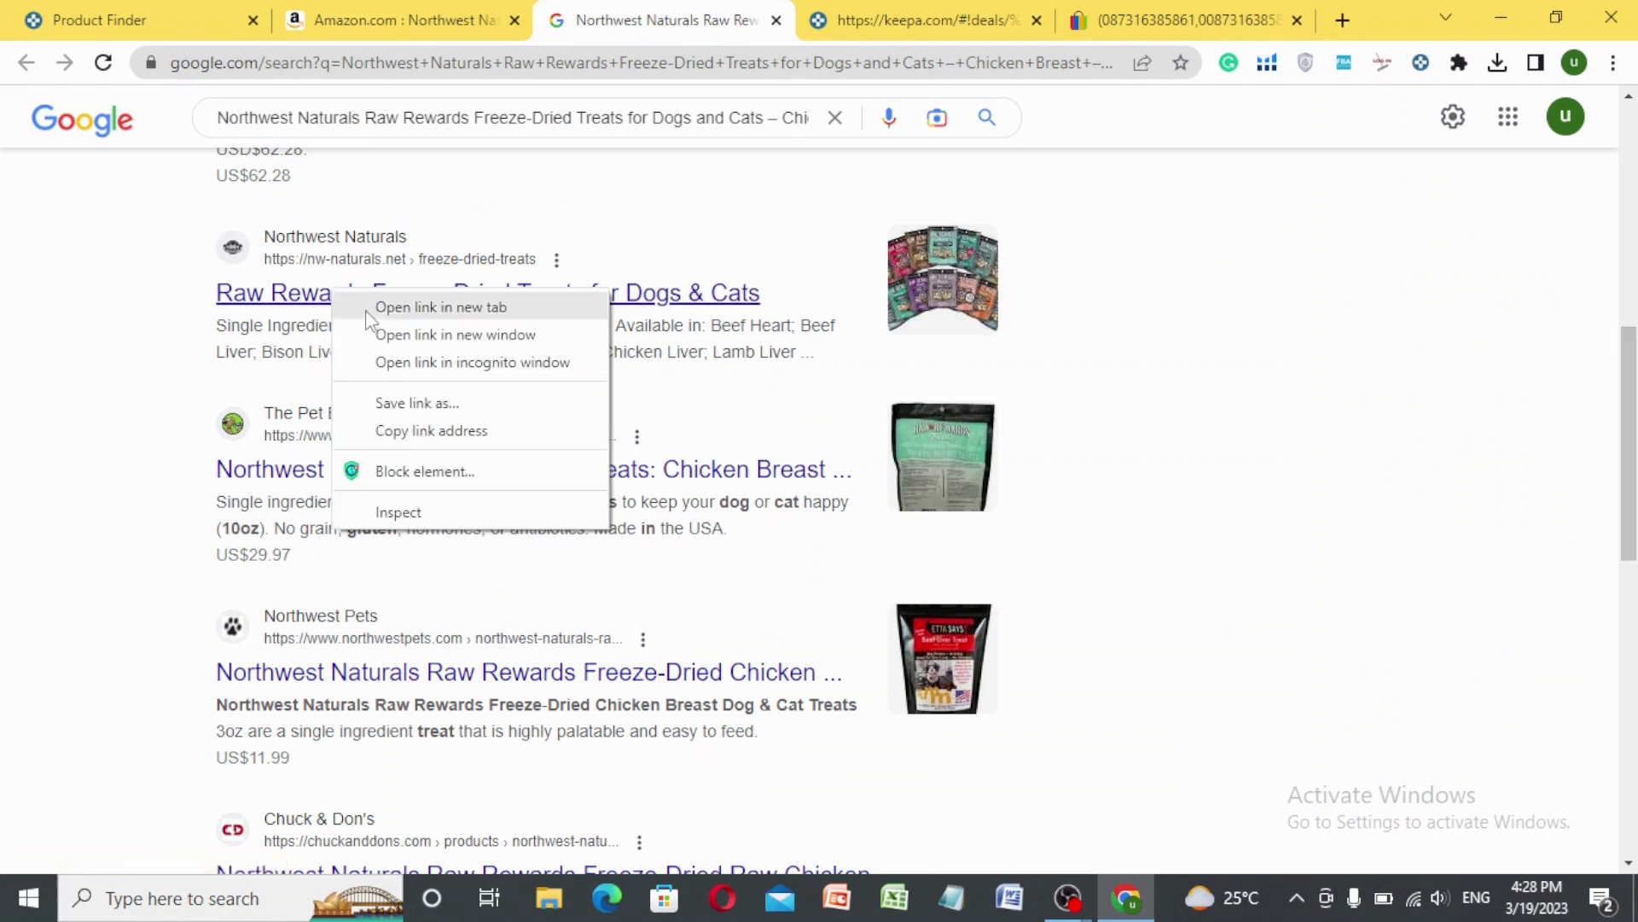
left_click(397, 311)
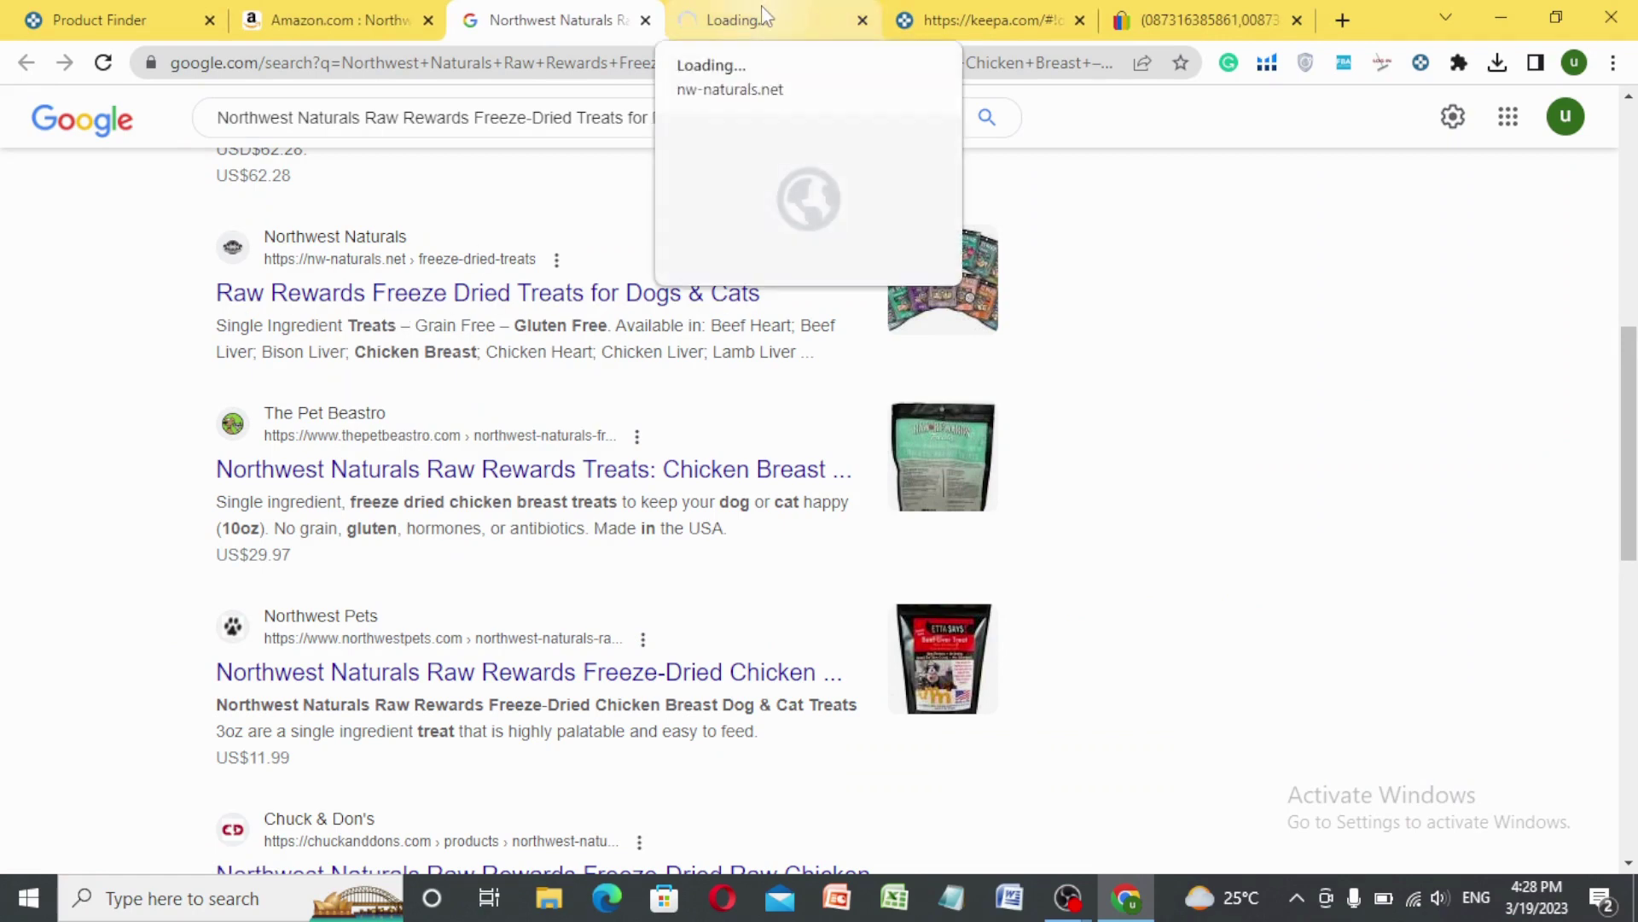
left_click(764, 15)
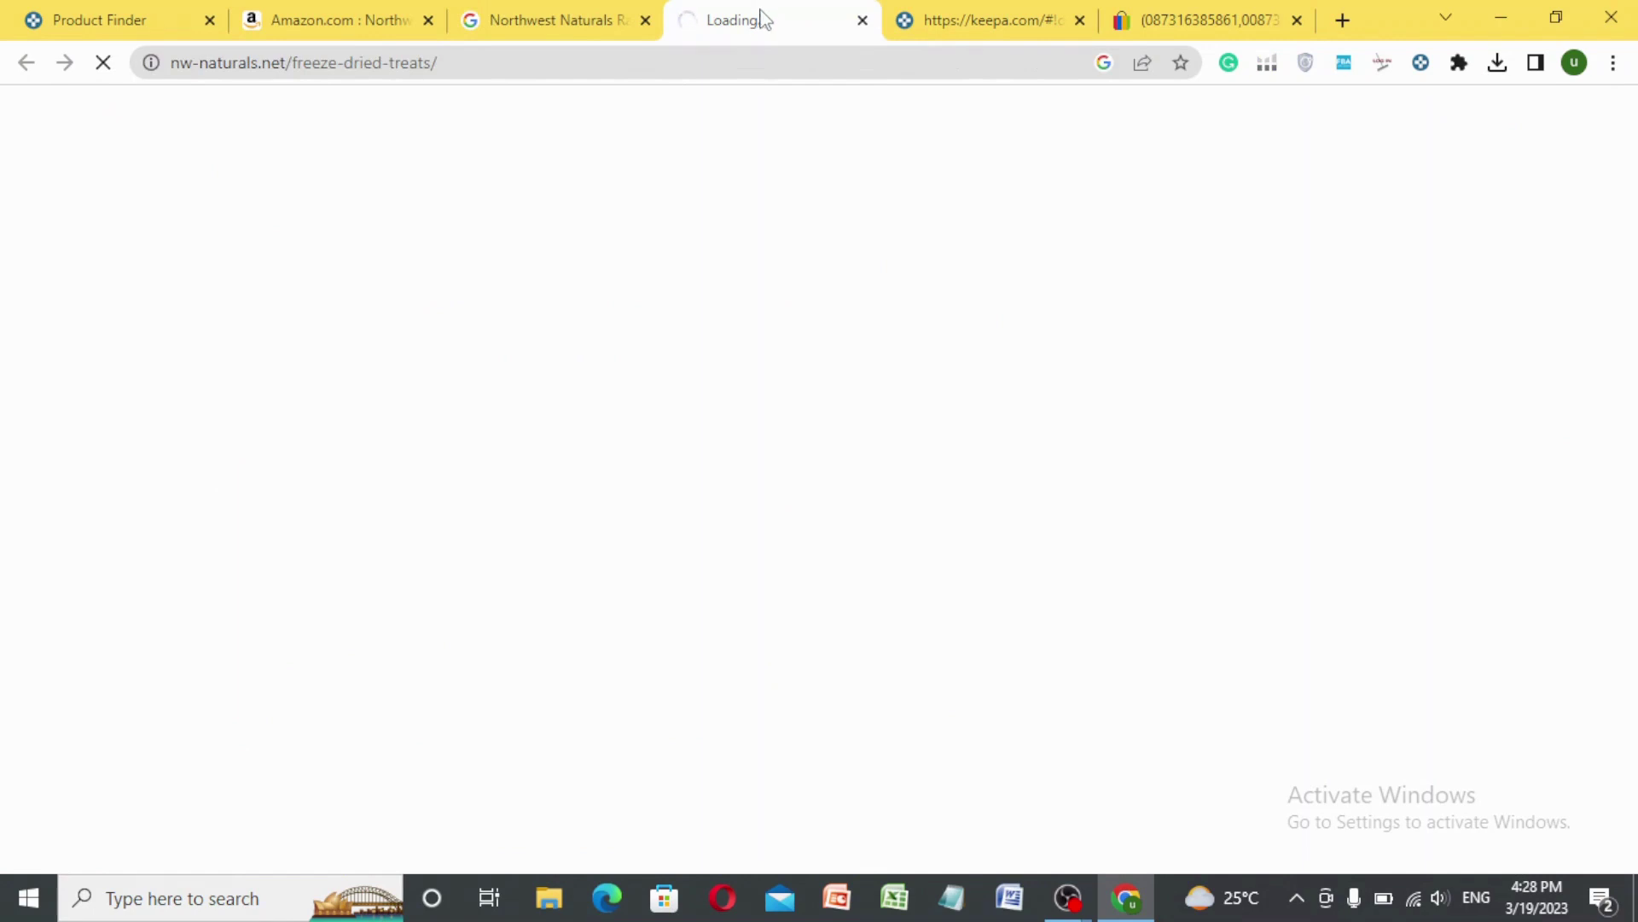
Step: Copy the brand name Northwest Naturals from the product details of the Amazon listing
left_click(359, 12)
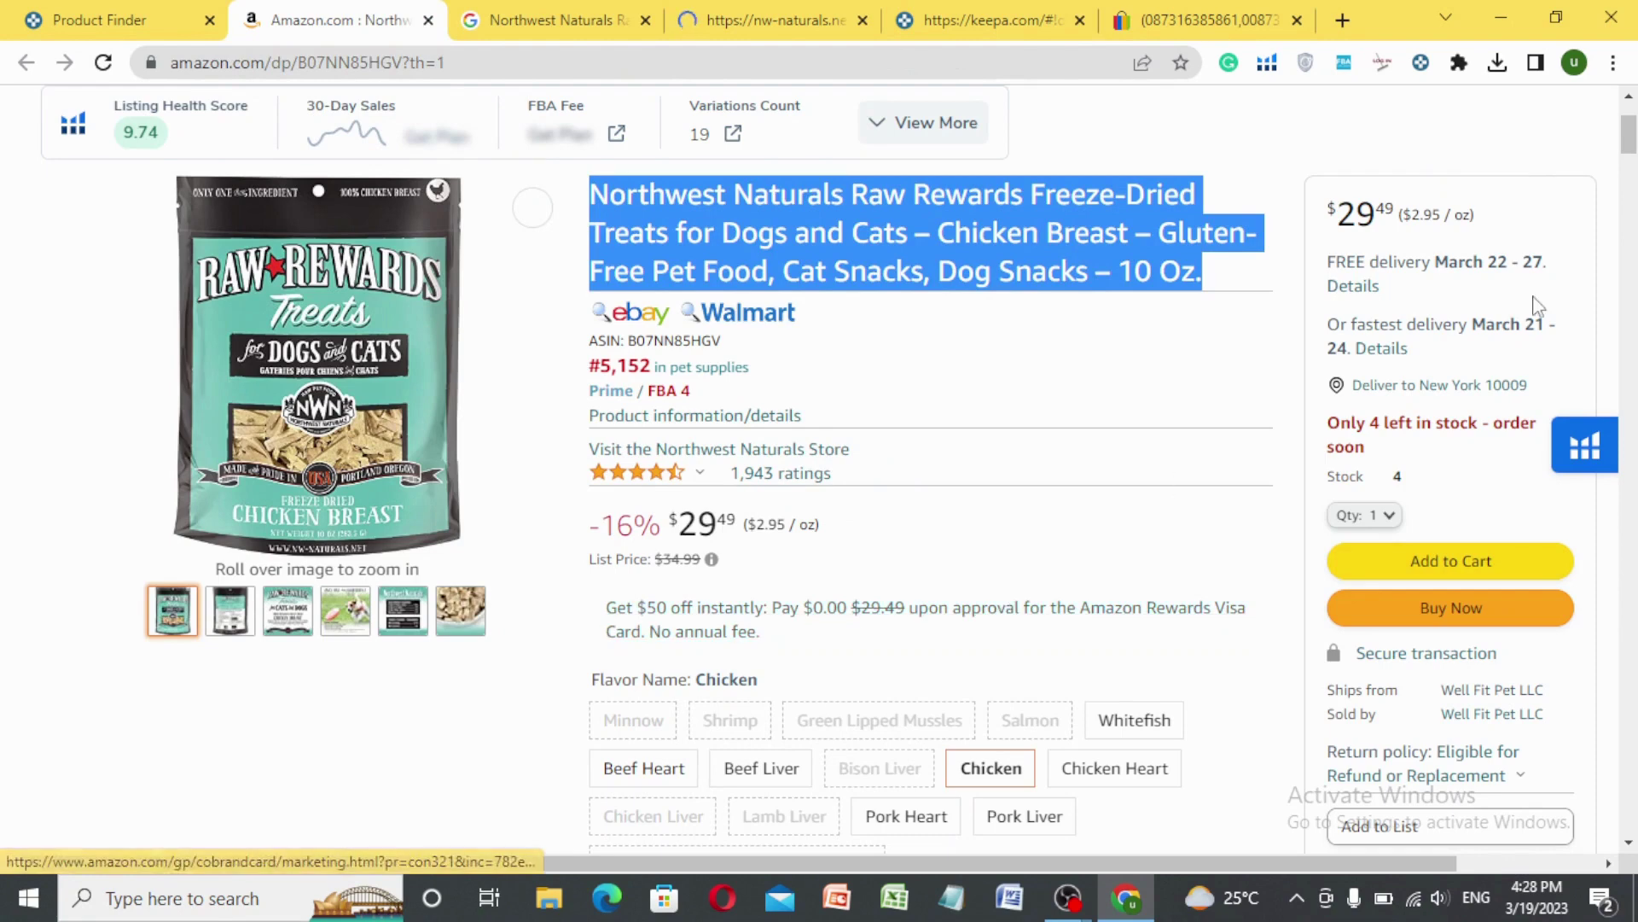
left_click_drag(1629, 150, 1630, 190)
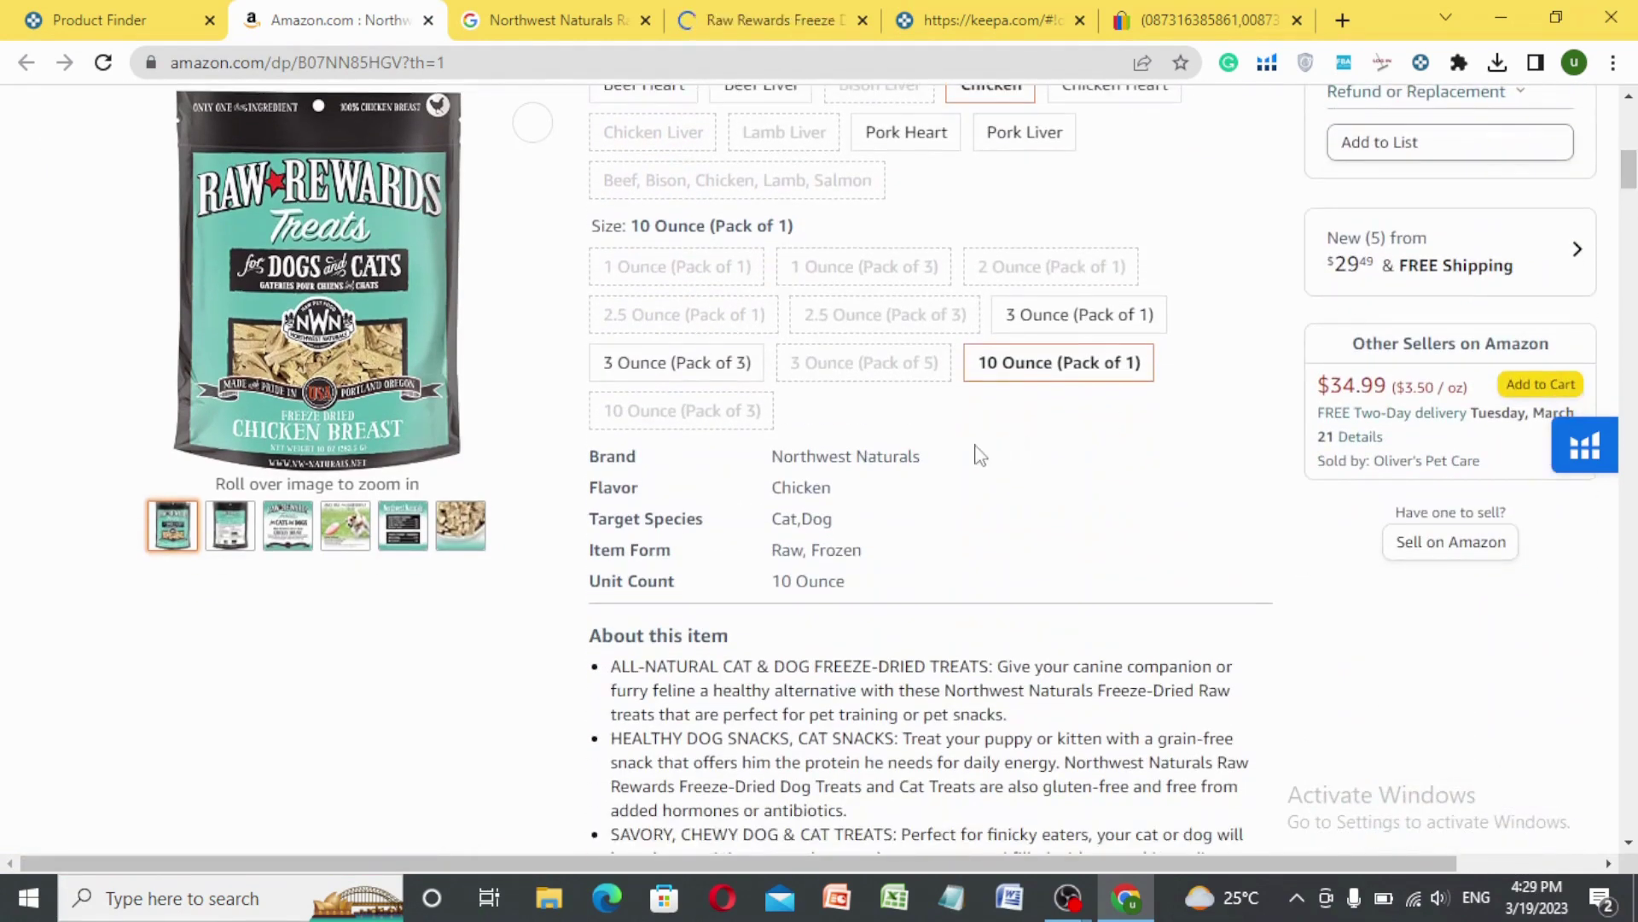
left_click_drag(932, 457, 776, 455)
key("ctrl+c")
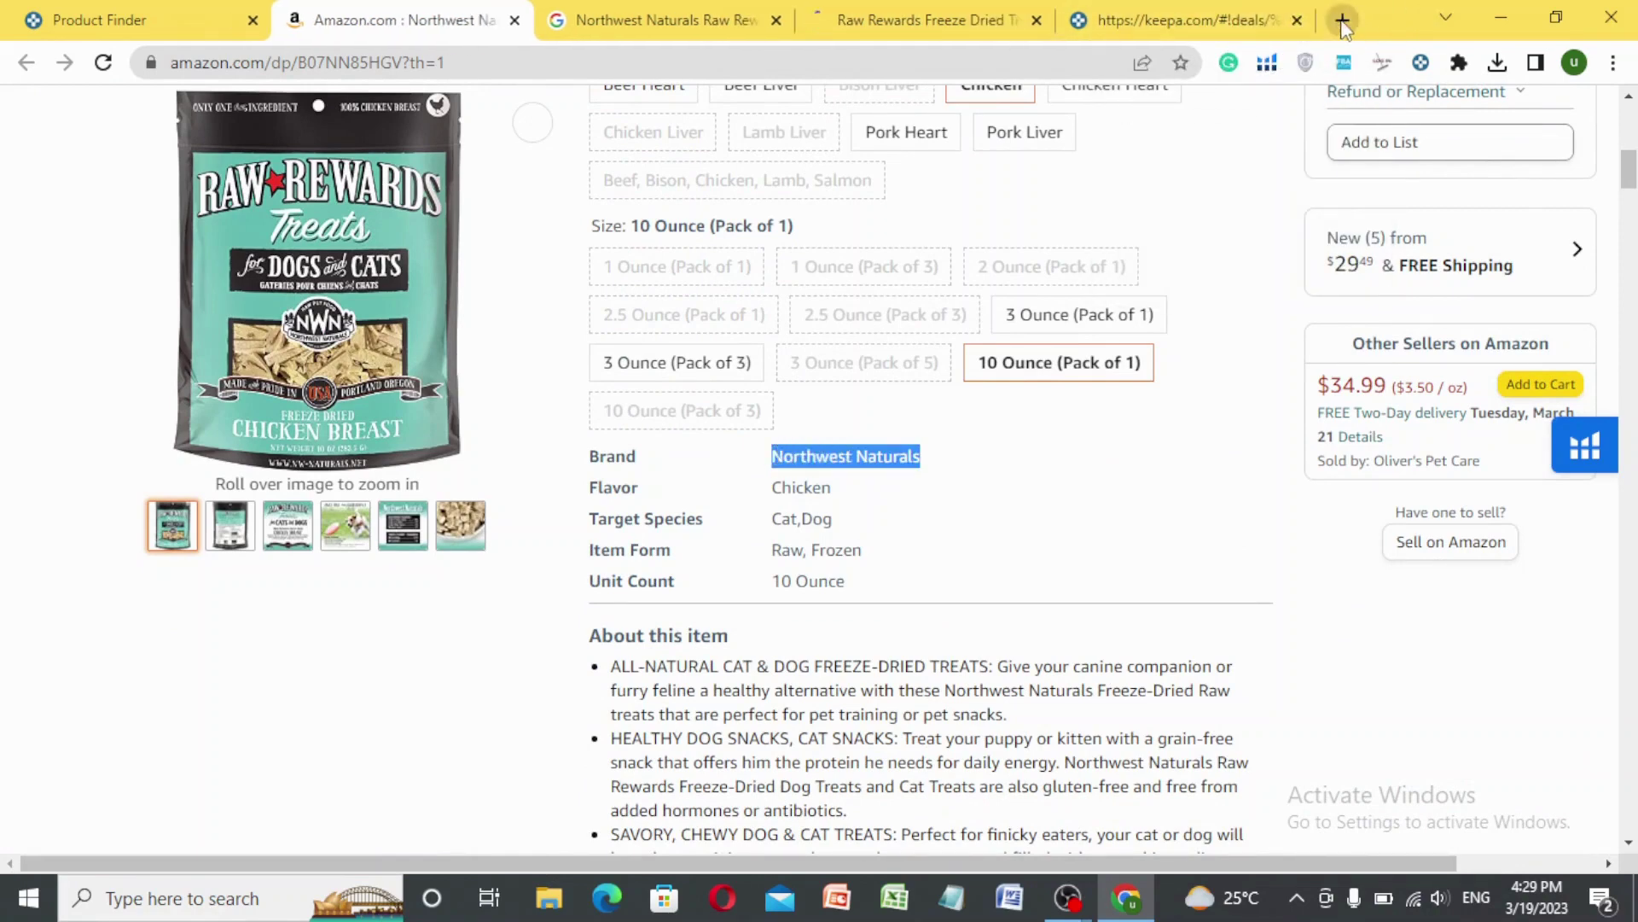
Step: Search Google in a new tab for "Northwest Naturals.distributors in usa" using the copied brand name
left_click(1342, 21)
left_click(863, 62)
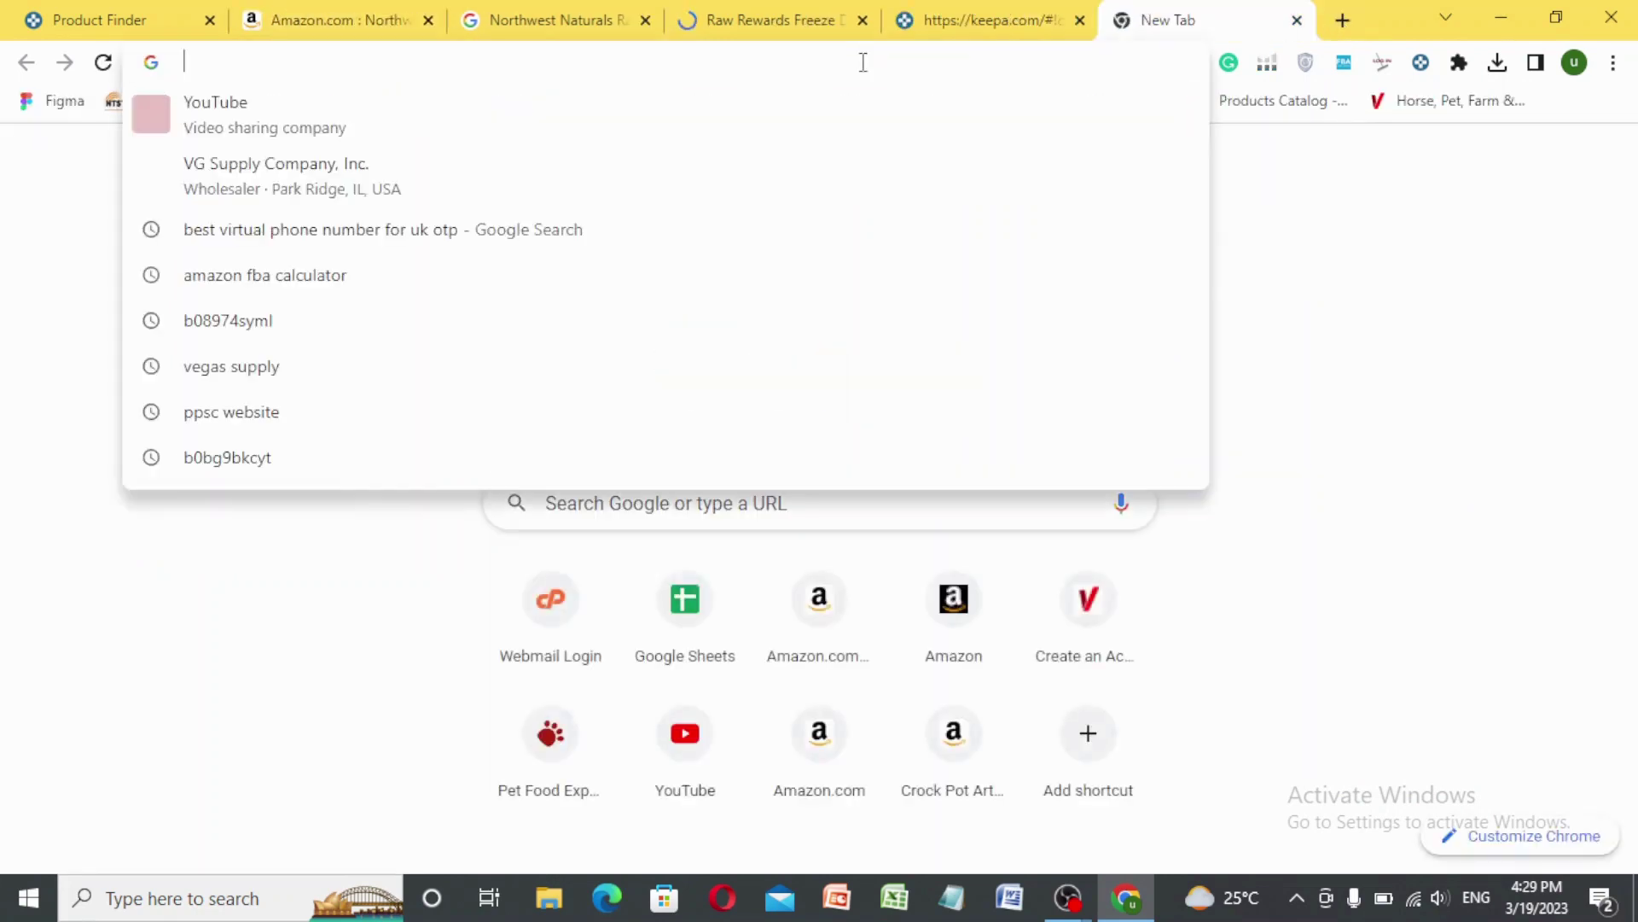
key("ctrl+v")
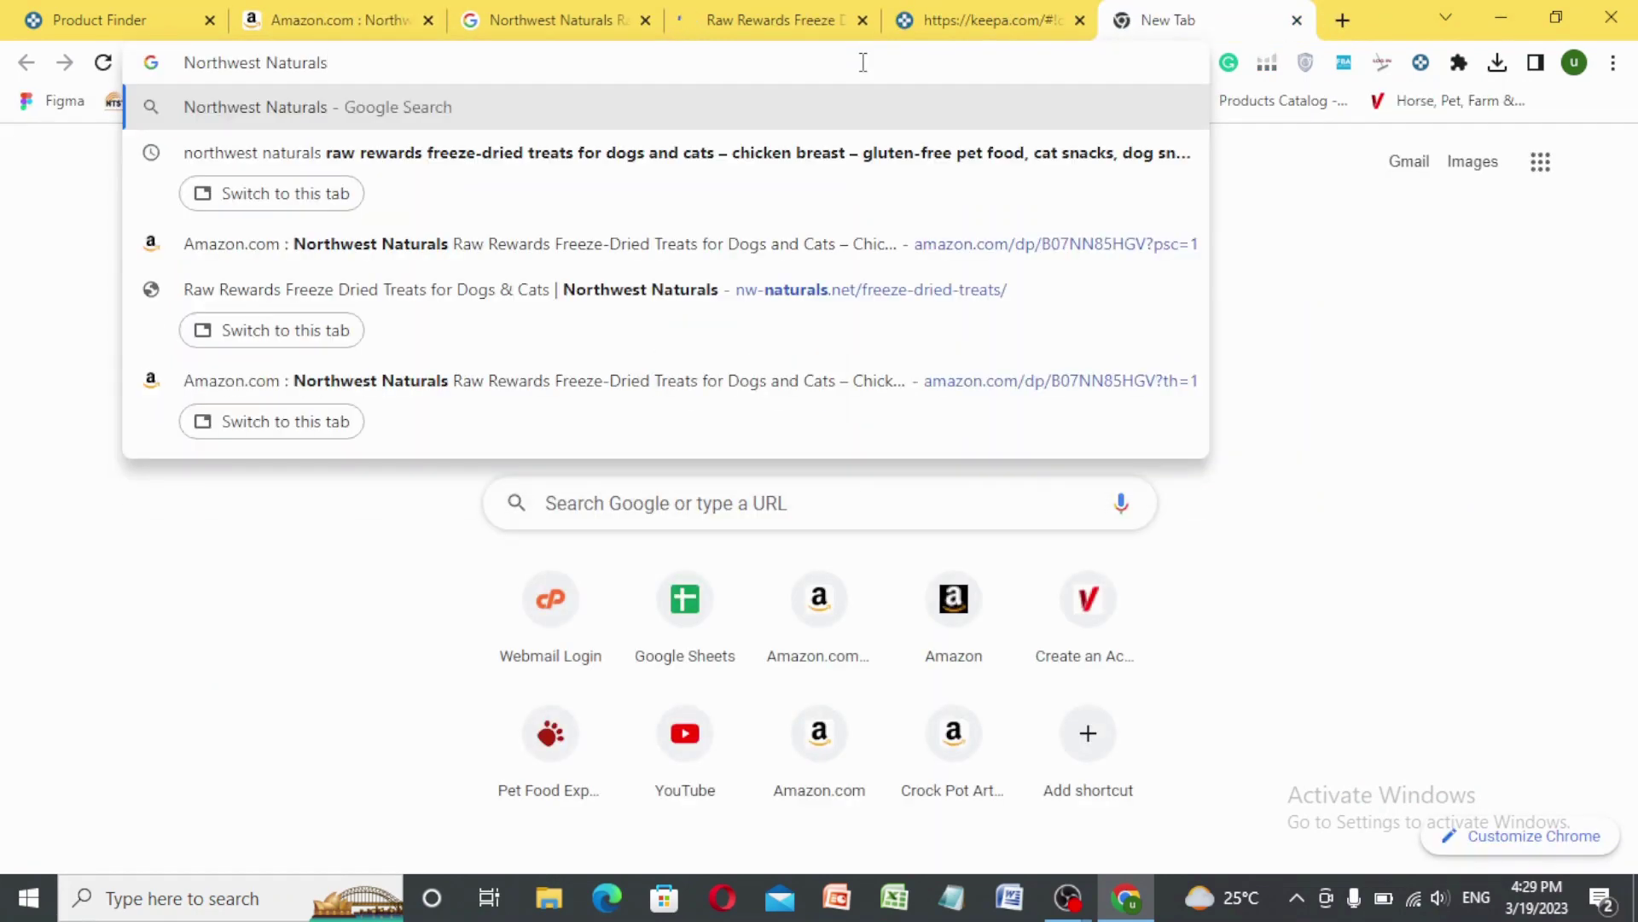
type(".dis")
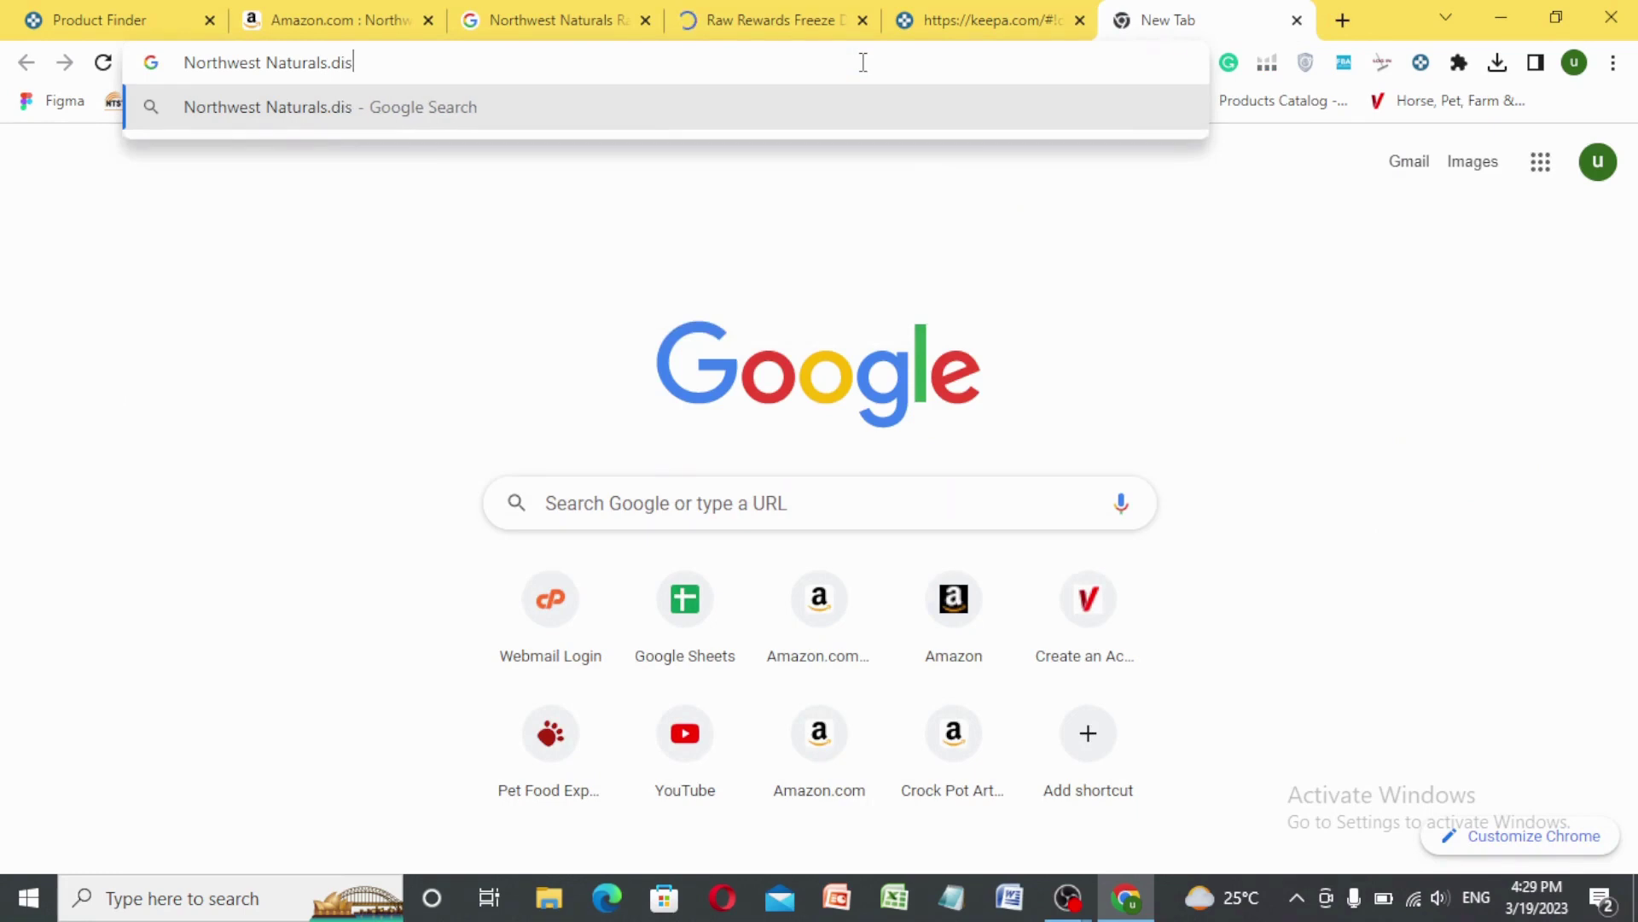
type("tribut")
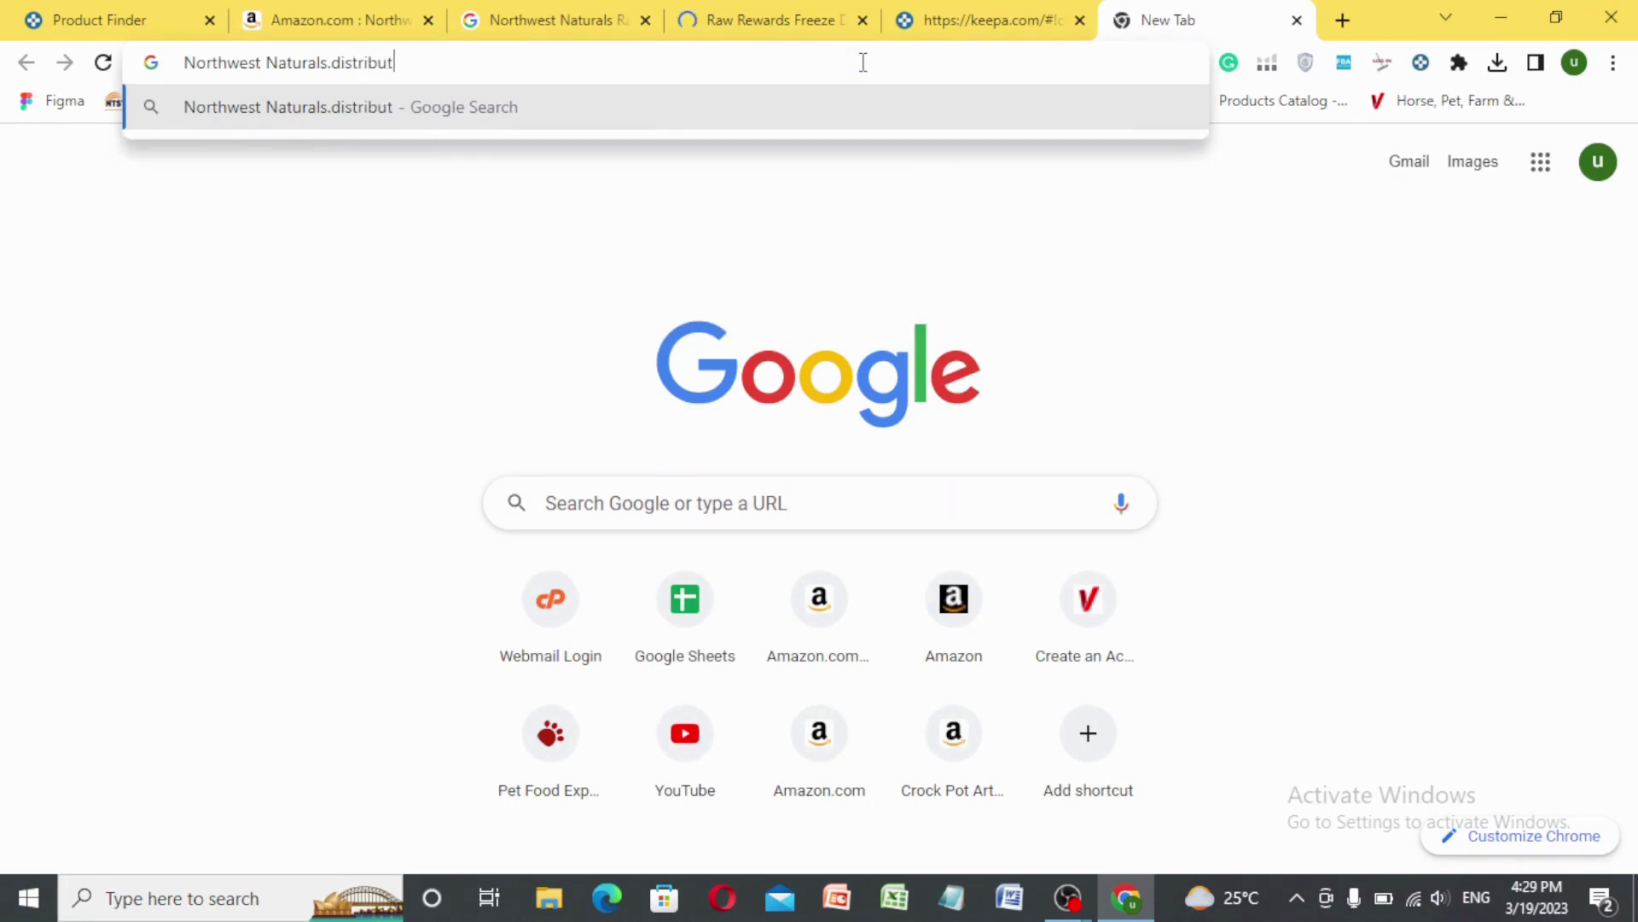
type("ors ")
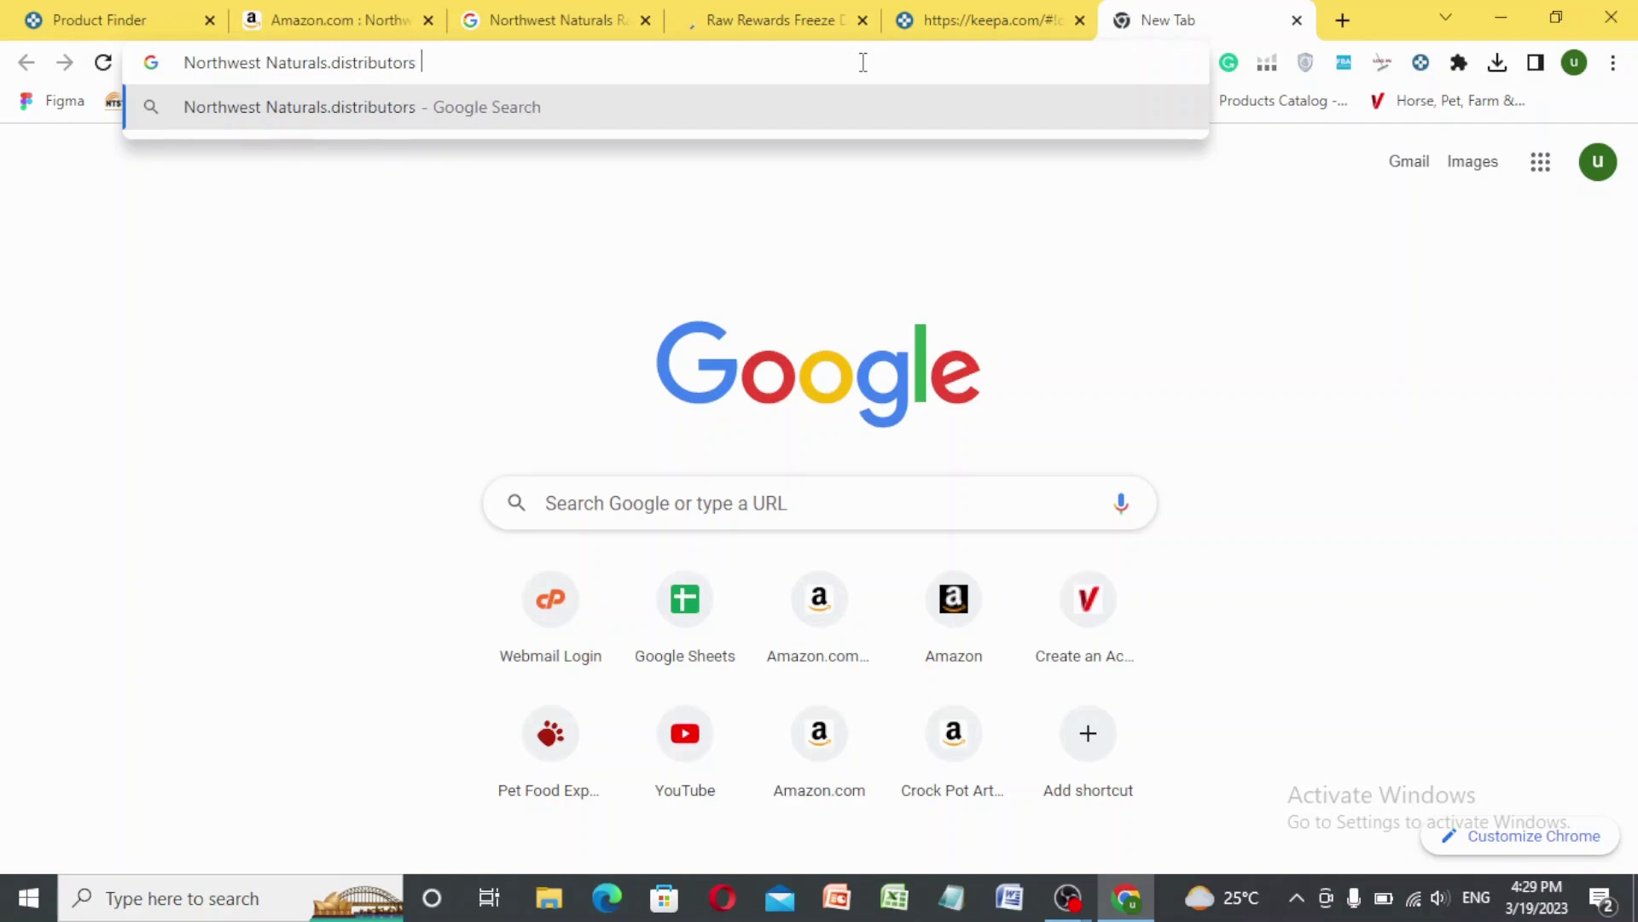
type("in usa")
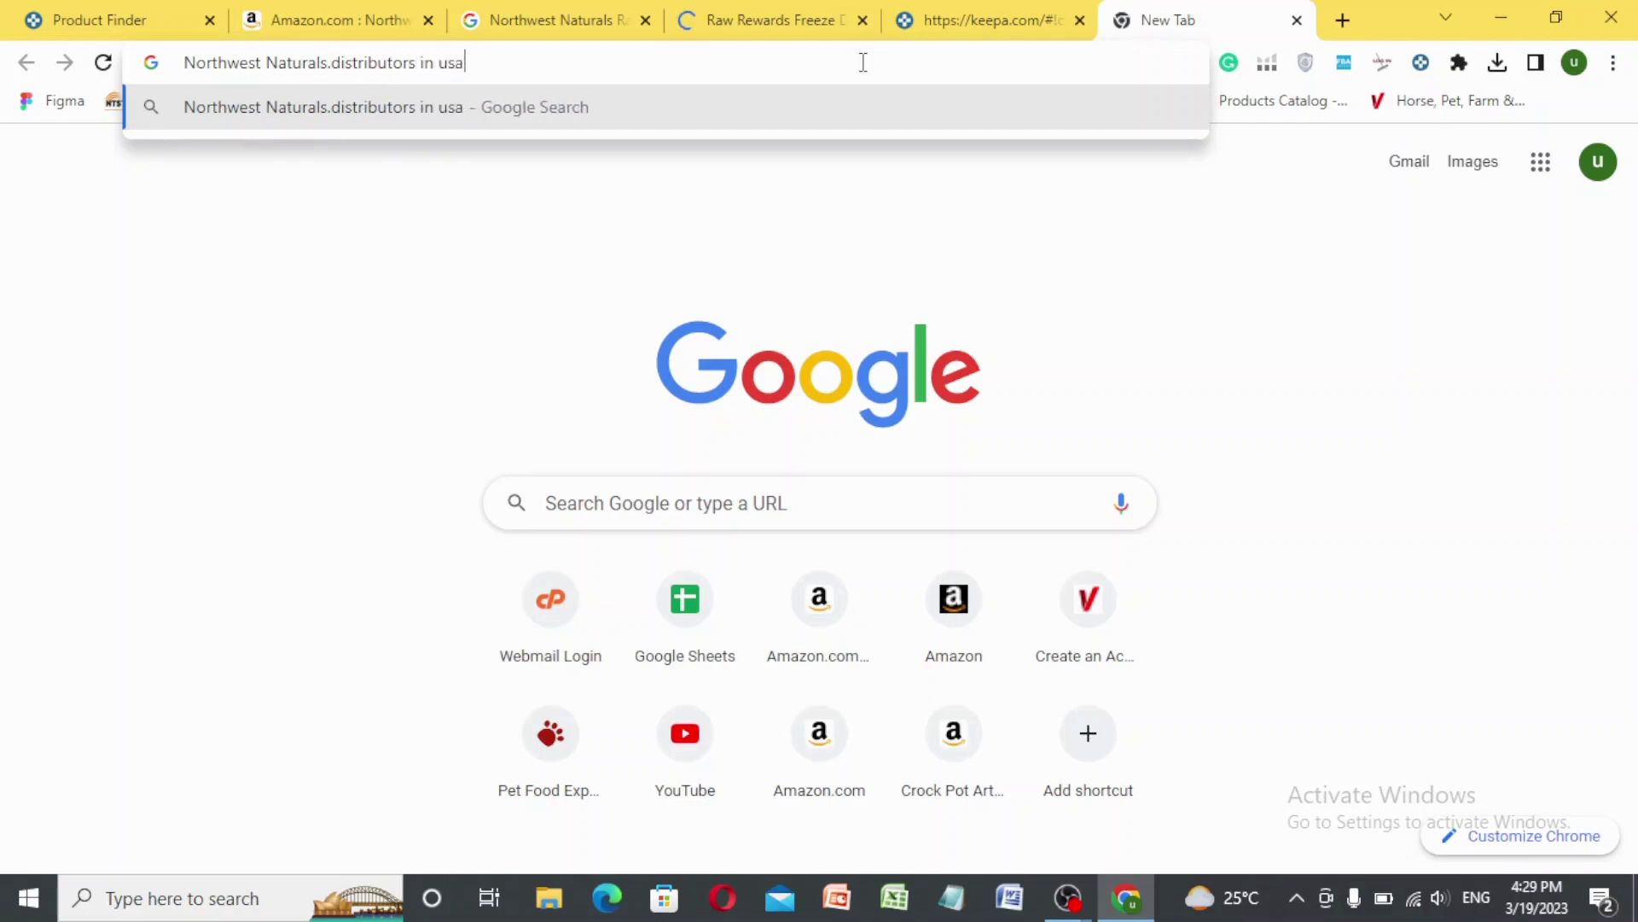
key("Return")
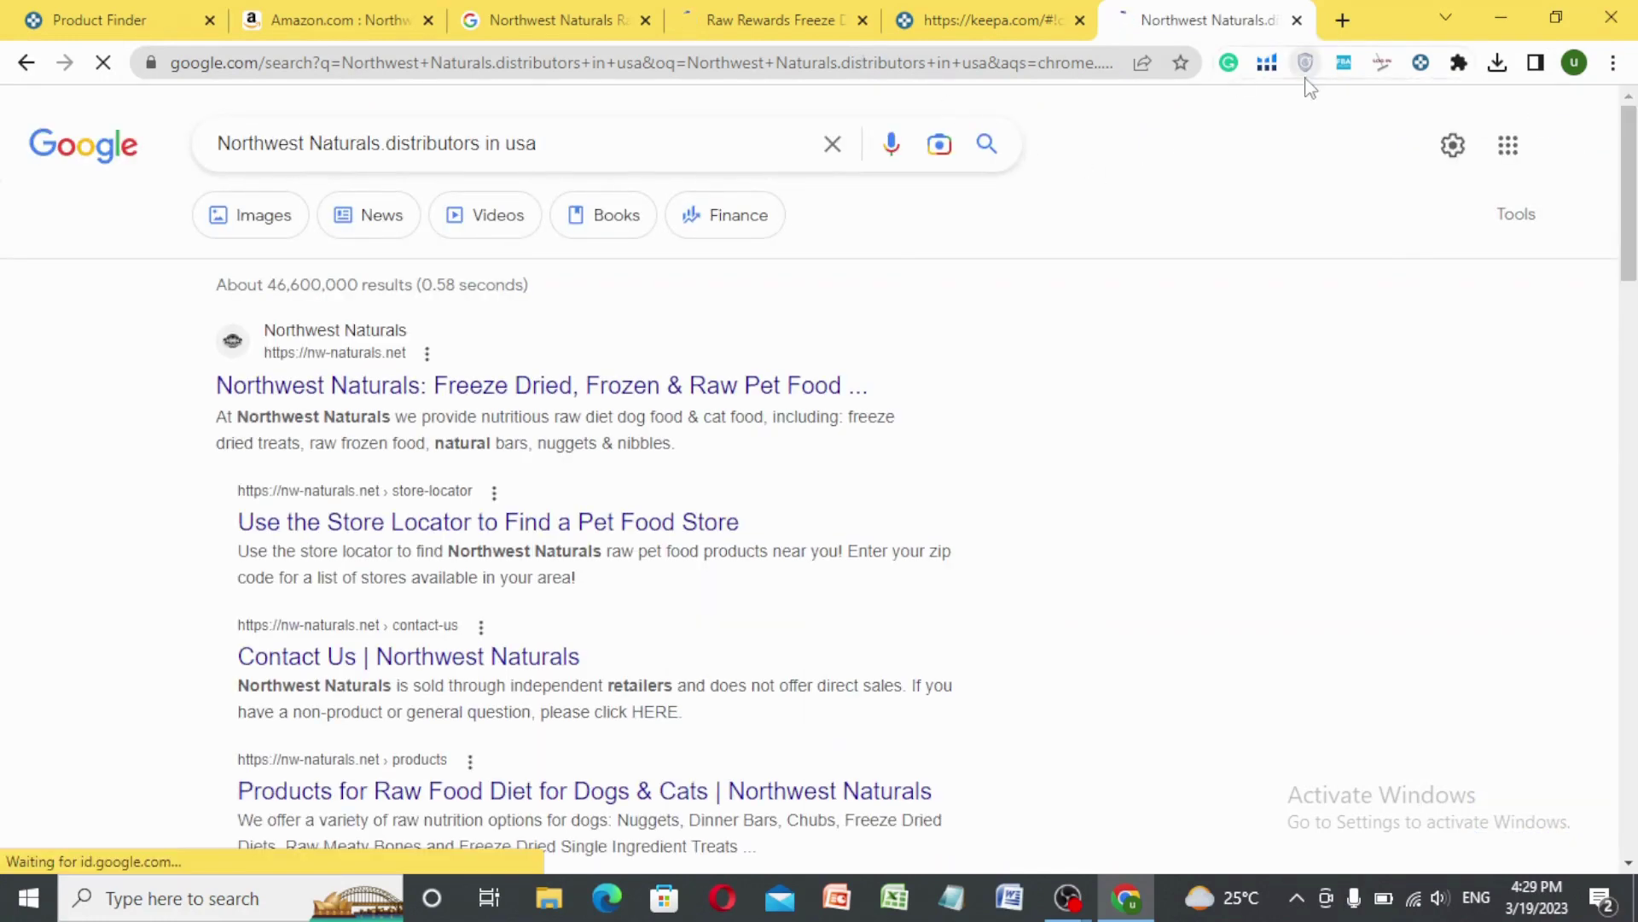
Step: Look through the Google results for companies that distribute the Northwest Naturals brand
scroll(1508, 130, "down", 2)
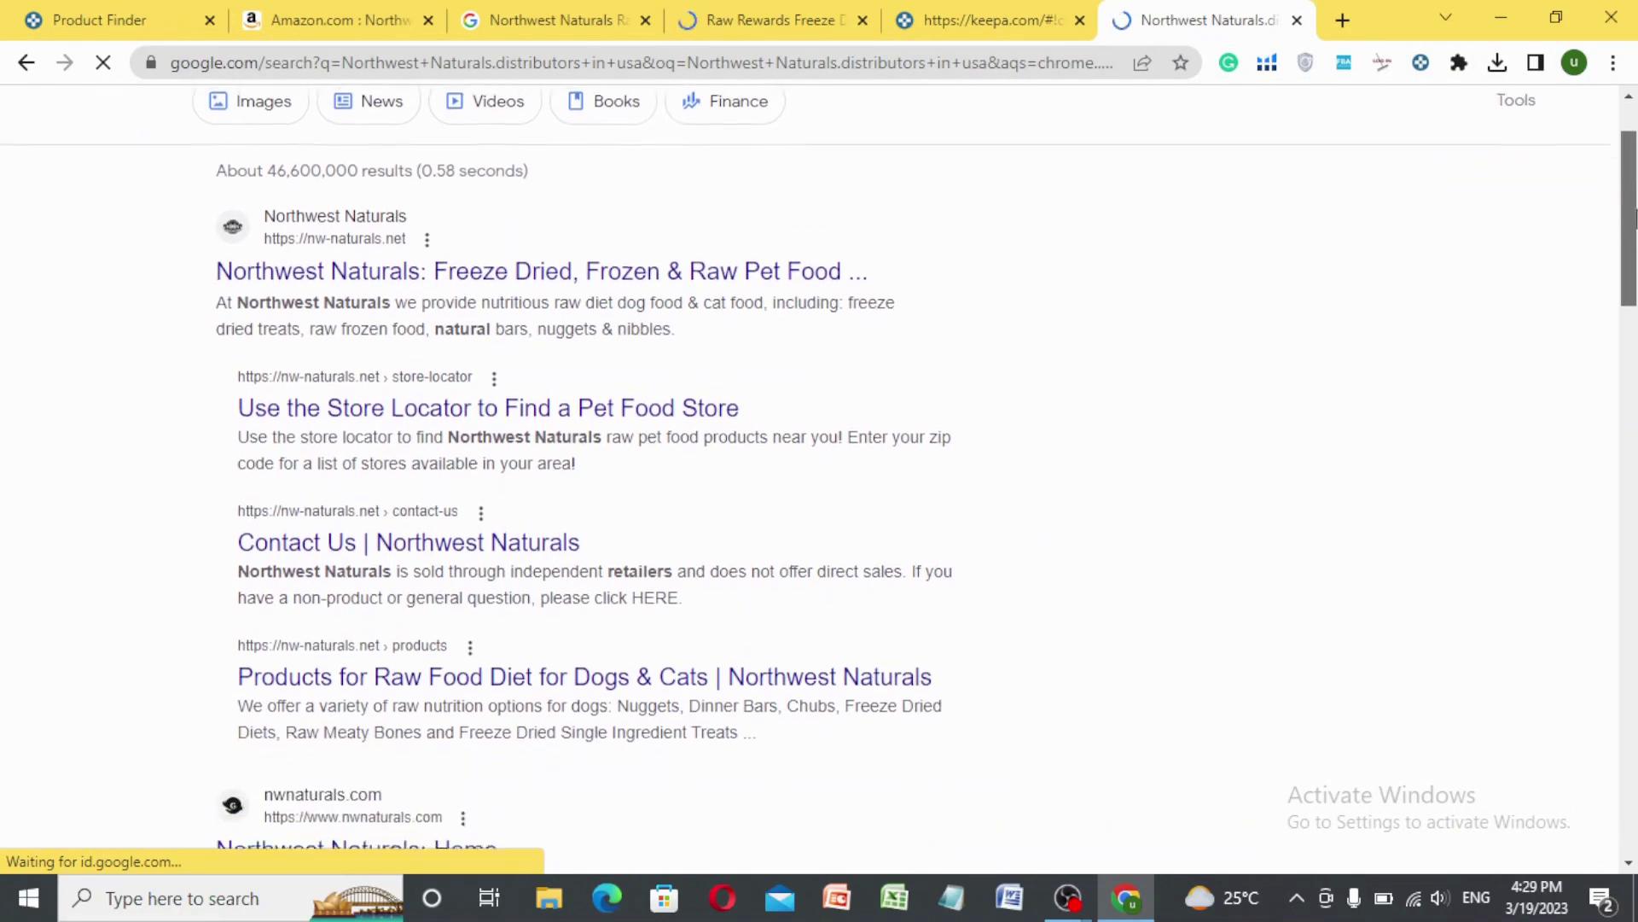
scroll(819, 512, "down", 1)
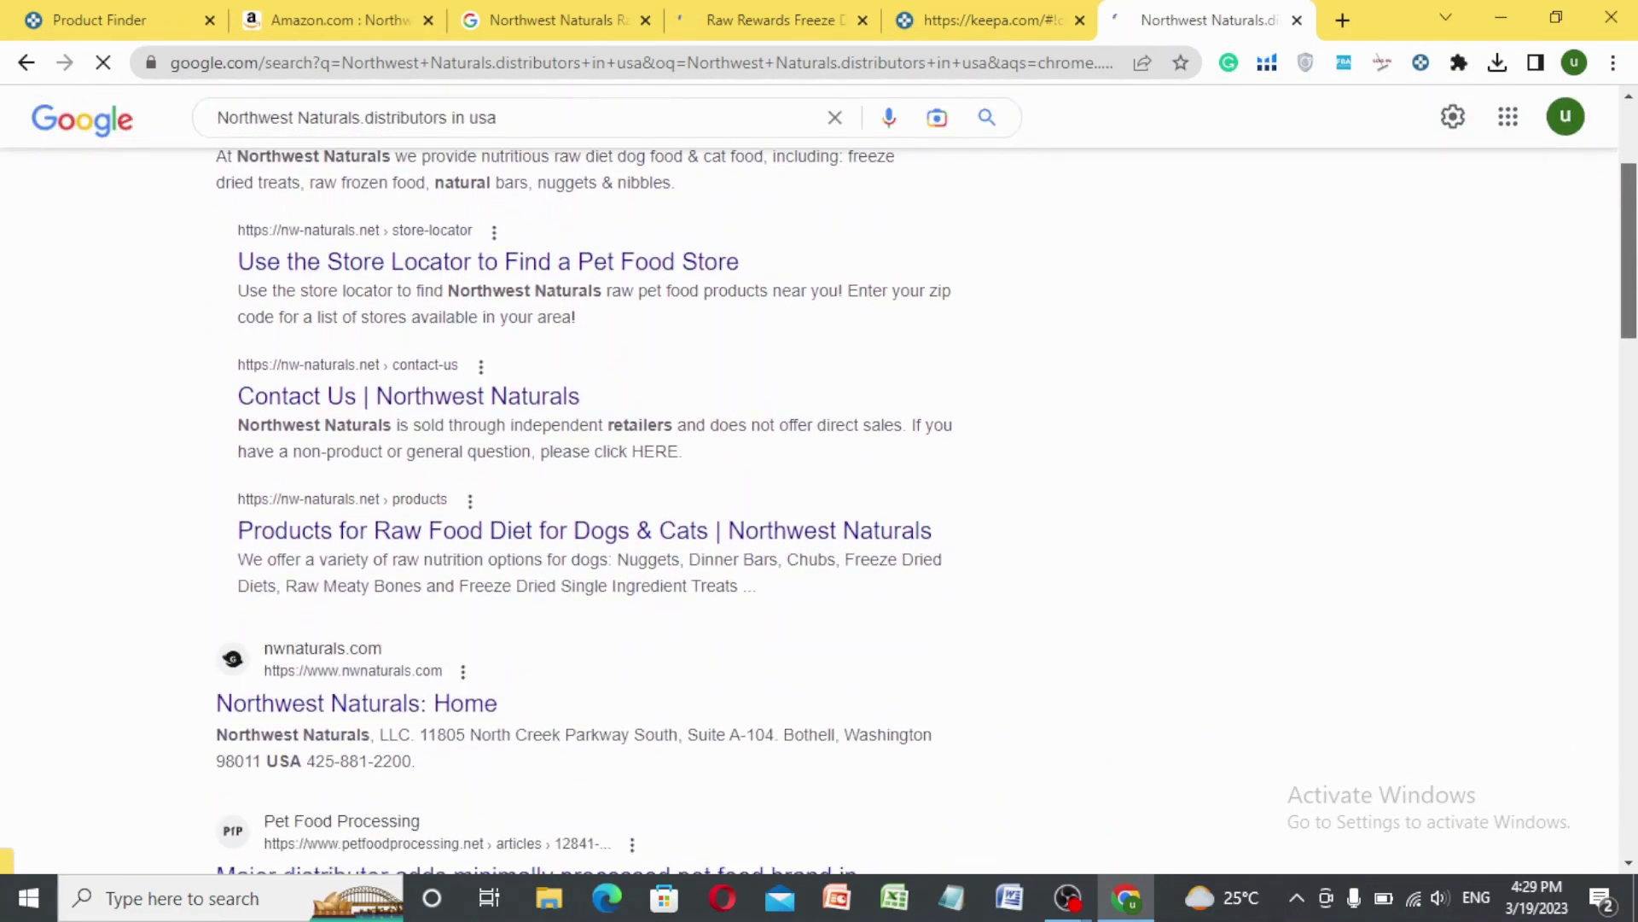
scroll(1634, 311, "down", 3)
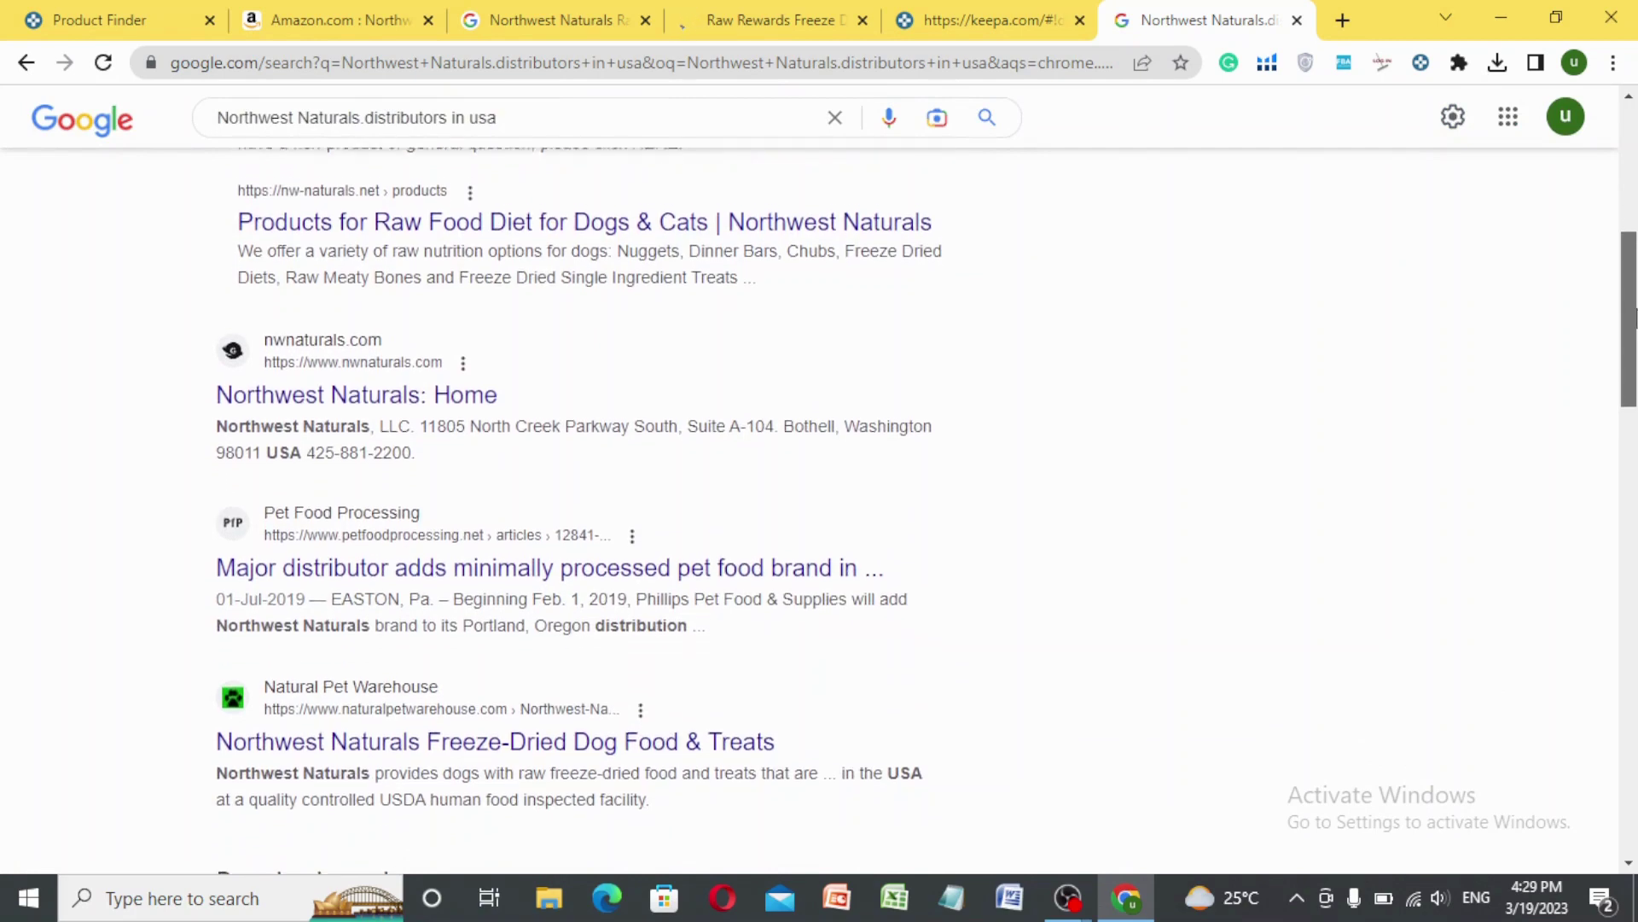
scroll(1634, 314, "down", 1)
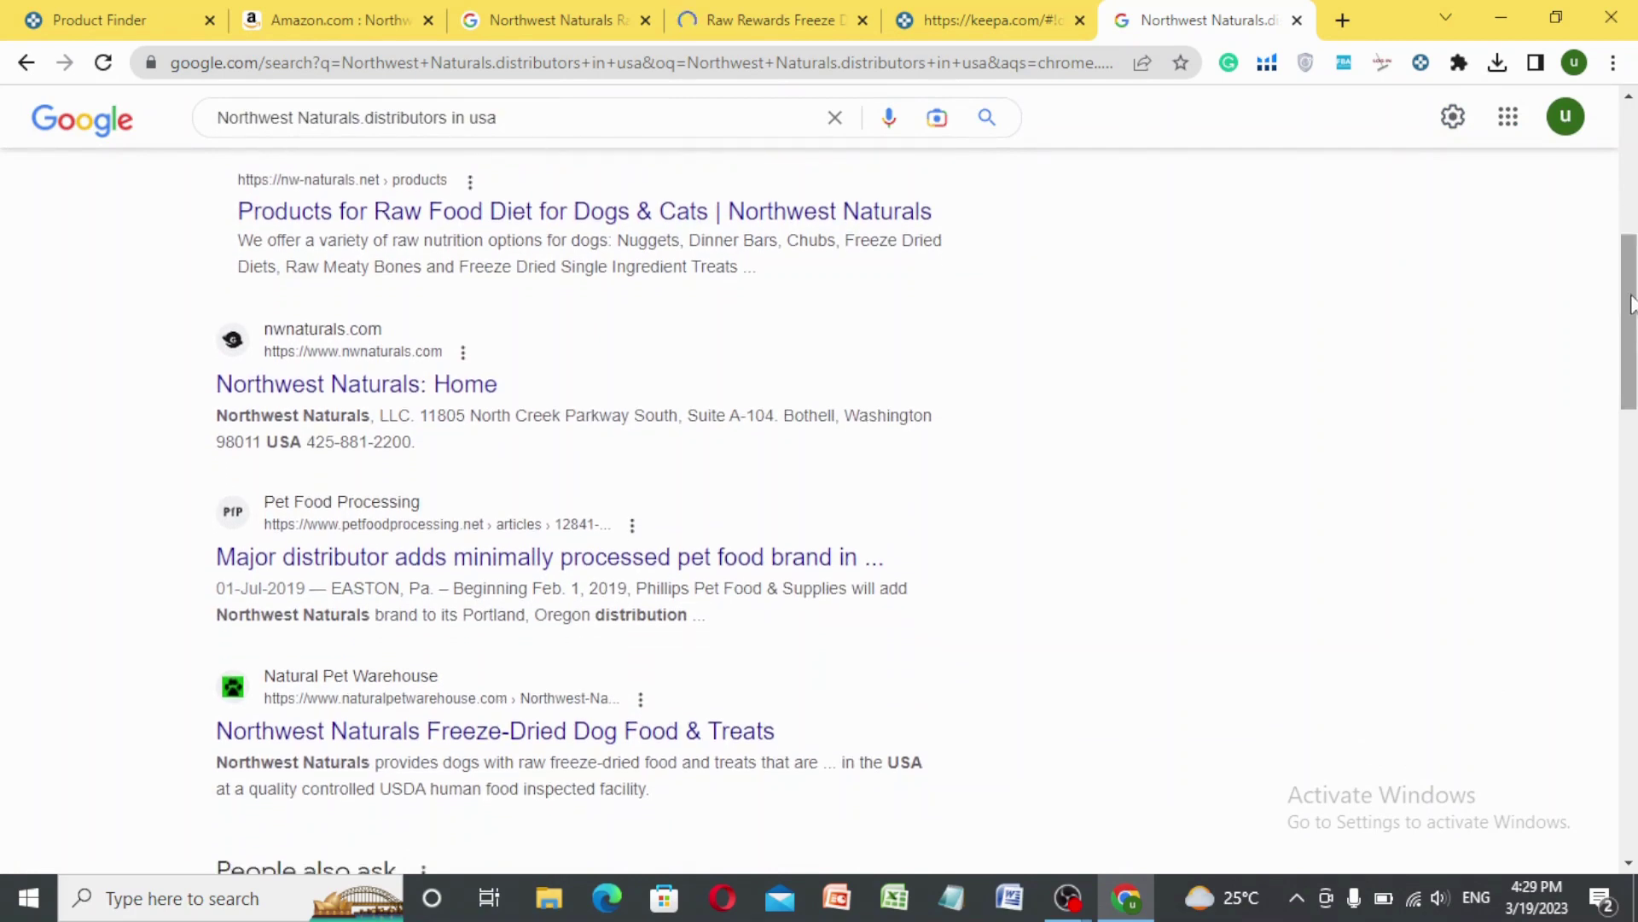
scroll(1632, 303, "down", 1)
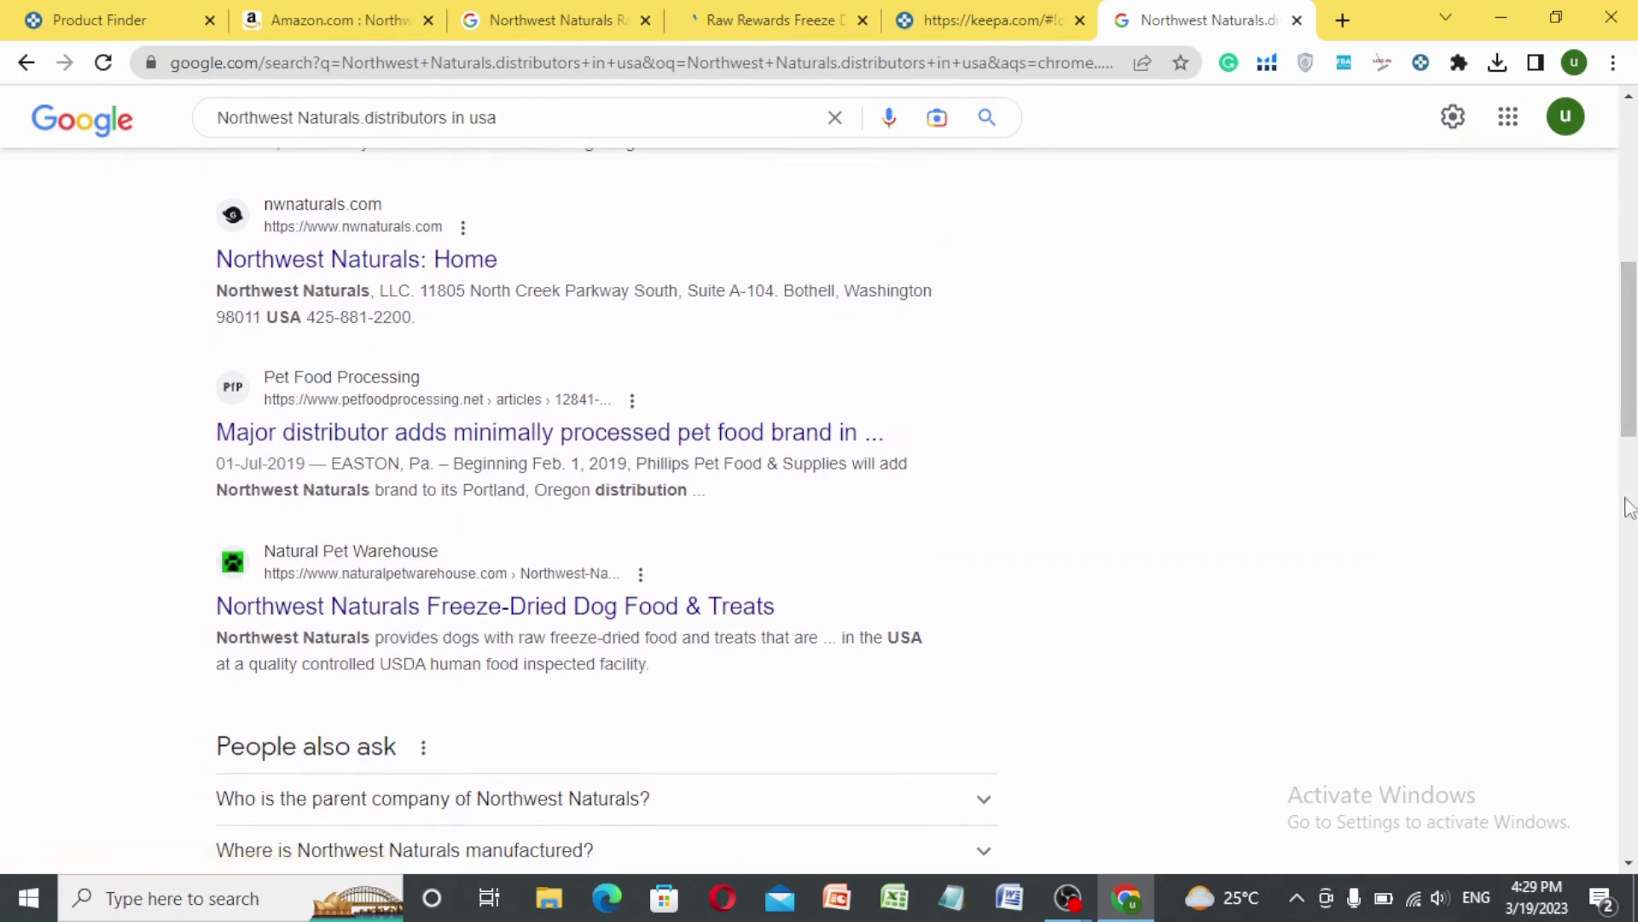
left_click_drag(1633, 406, 1633, 604)
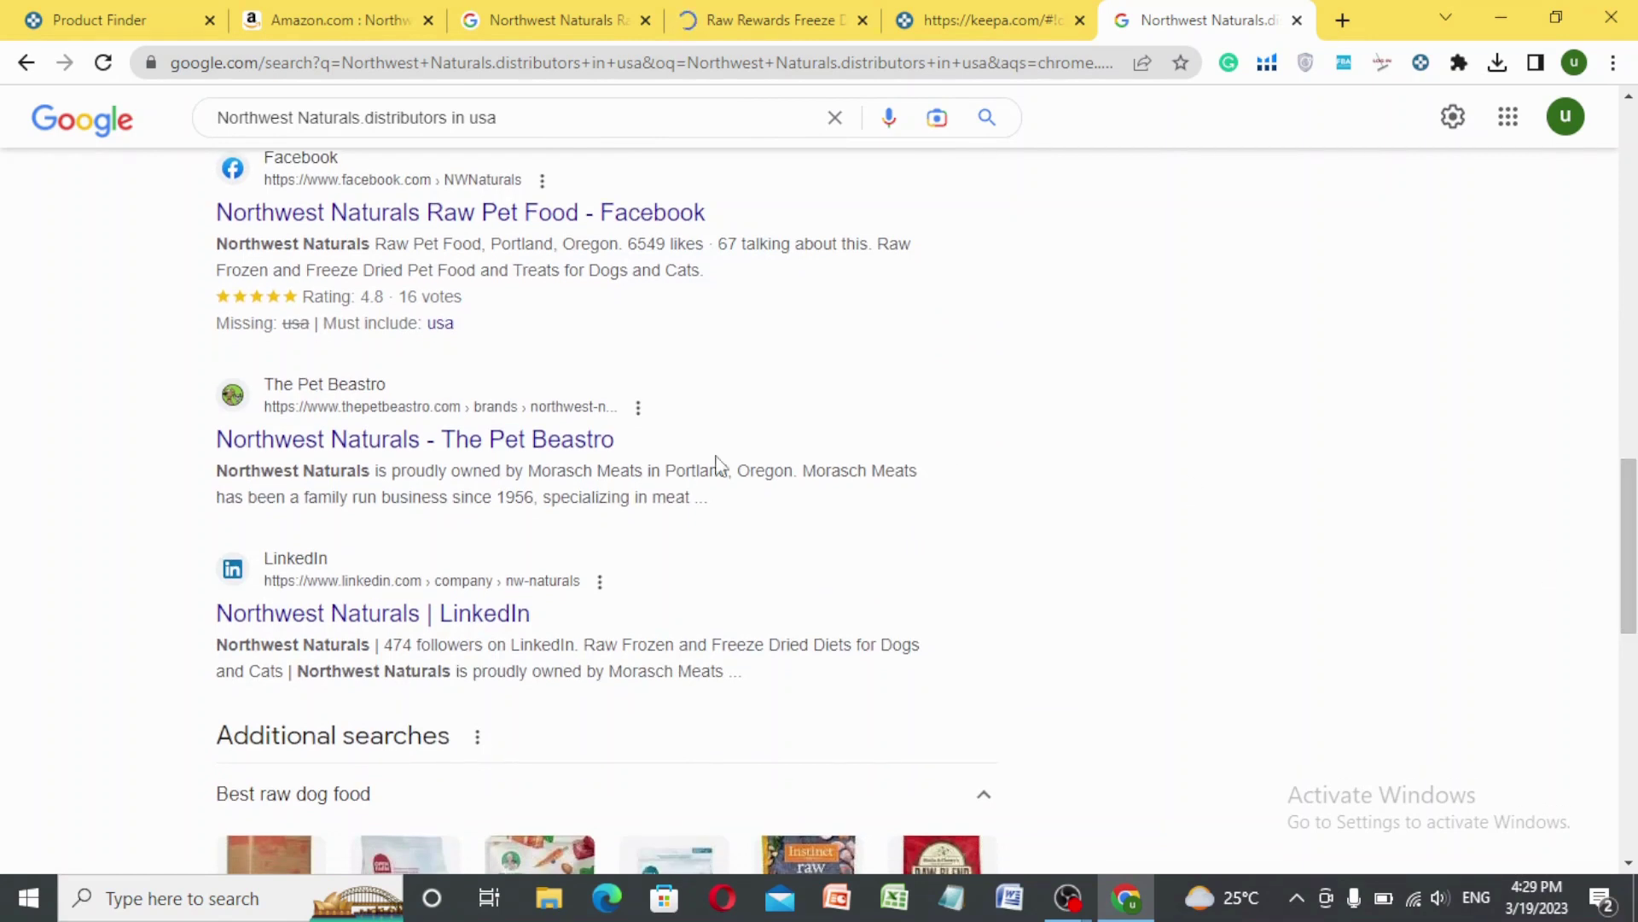
Step: Open the "Northwest Naturals - The Pet Beastro" search result in a separate tab and switch to that page
right_click(436, 453)
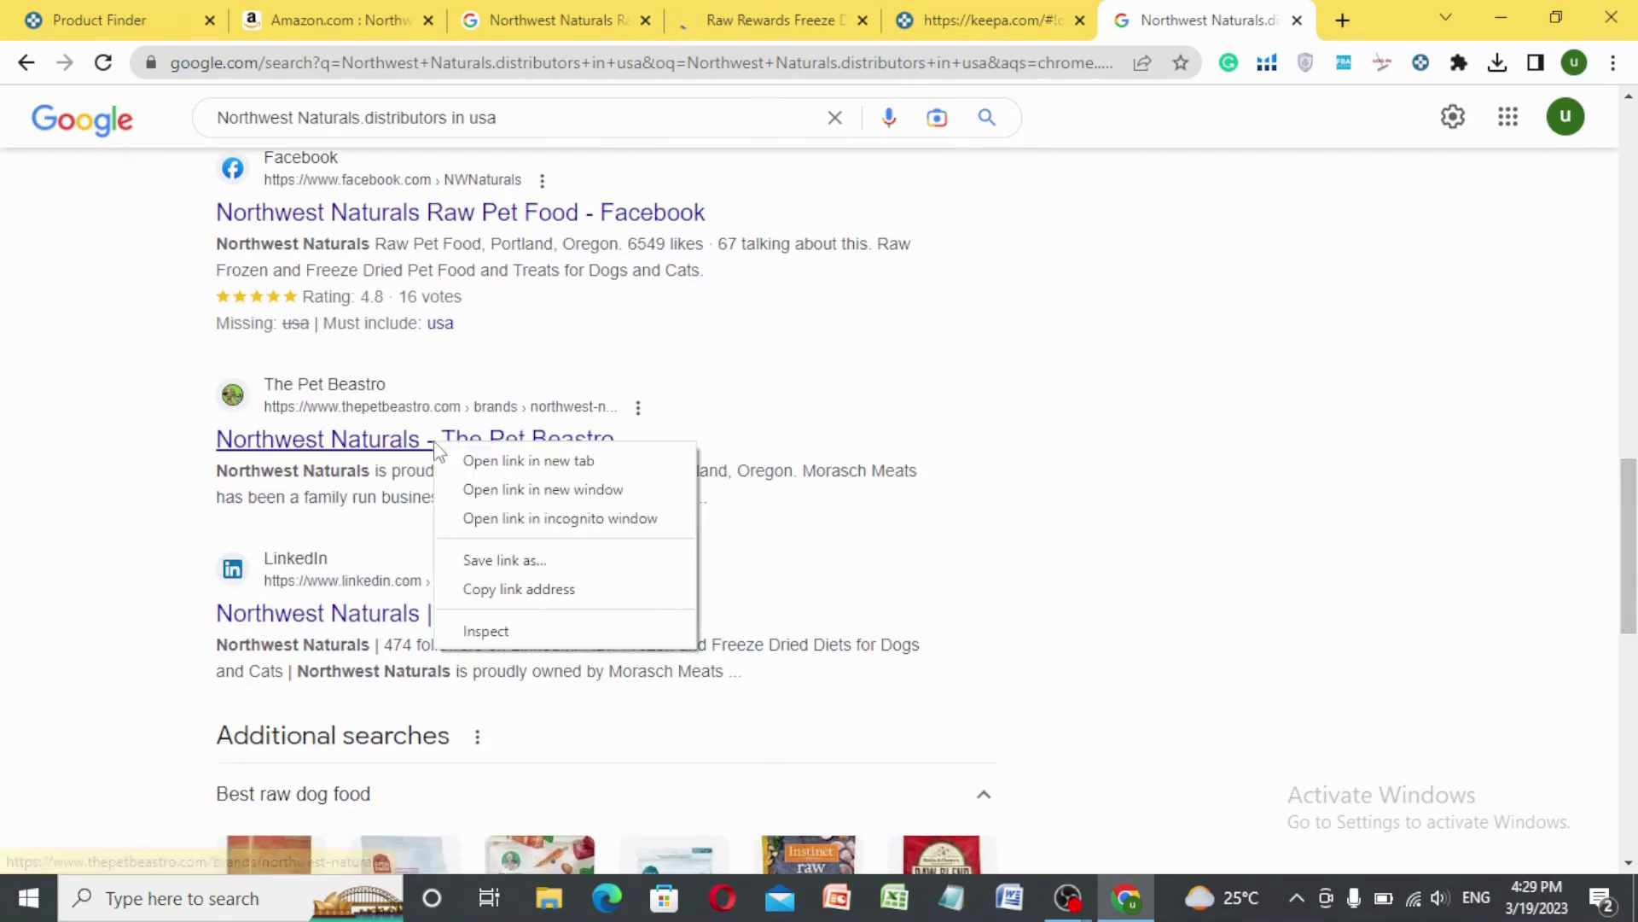
left_click(483, 462)
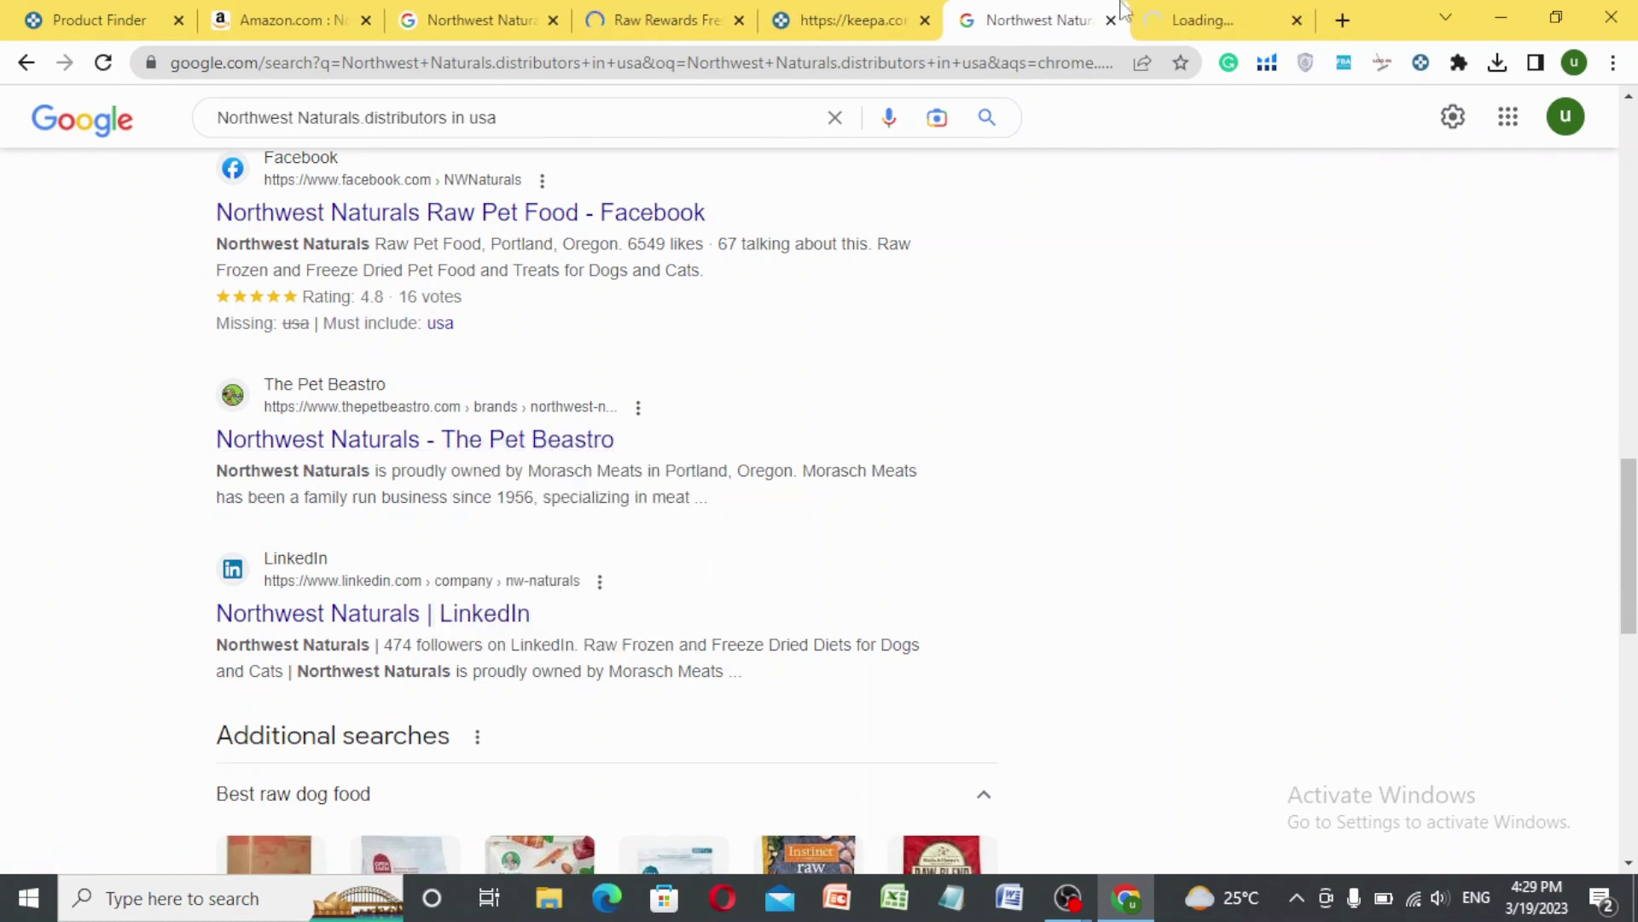
left_click(658, 12)
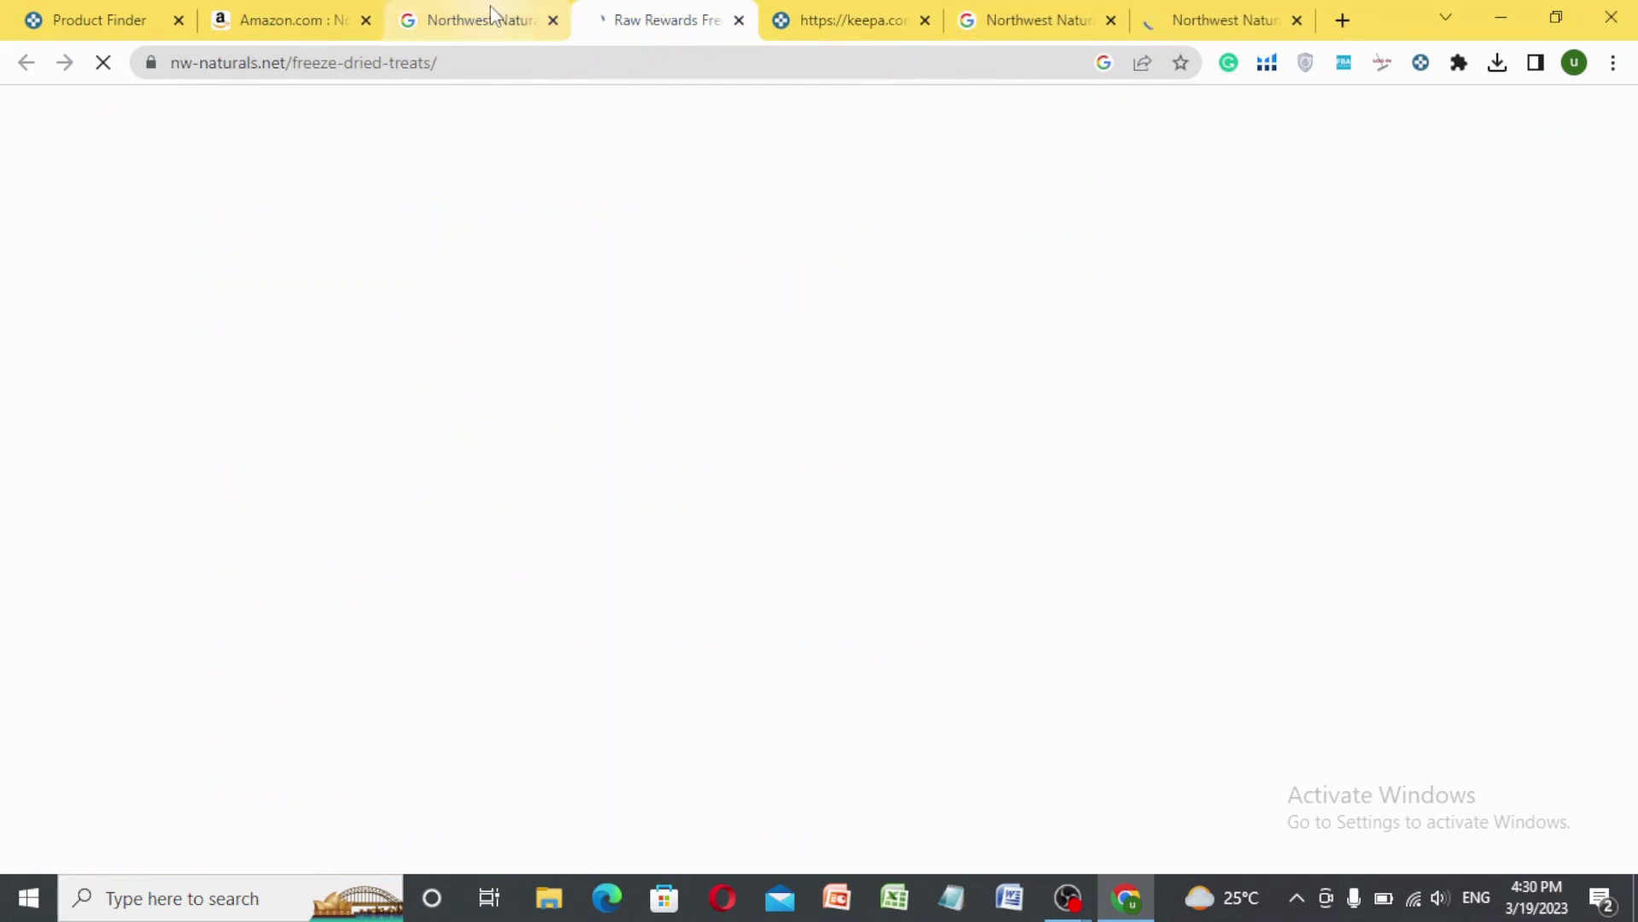
left_click(491, 19)
left_click(667, 14)
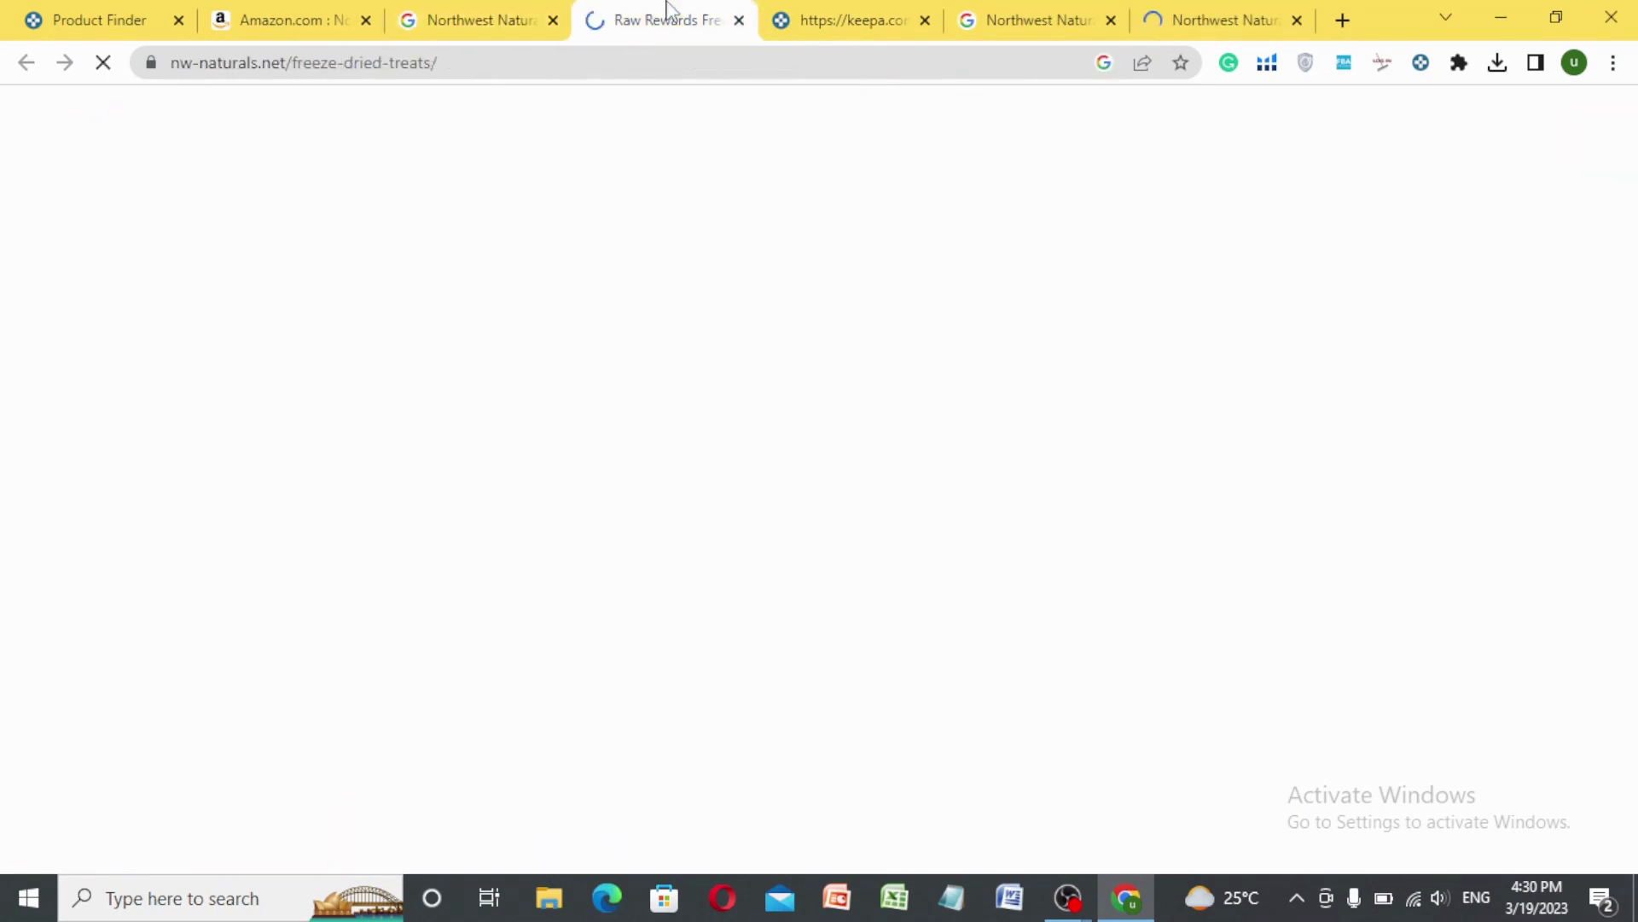
left_click(1032, 10)
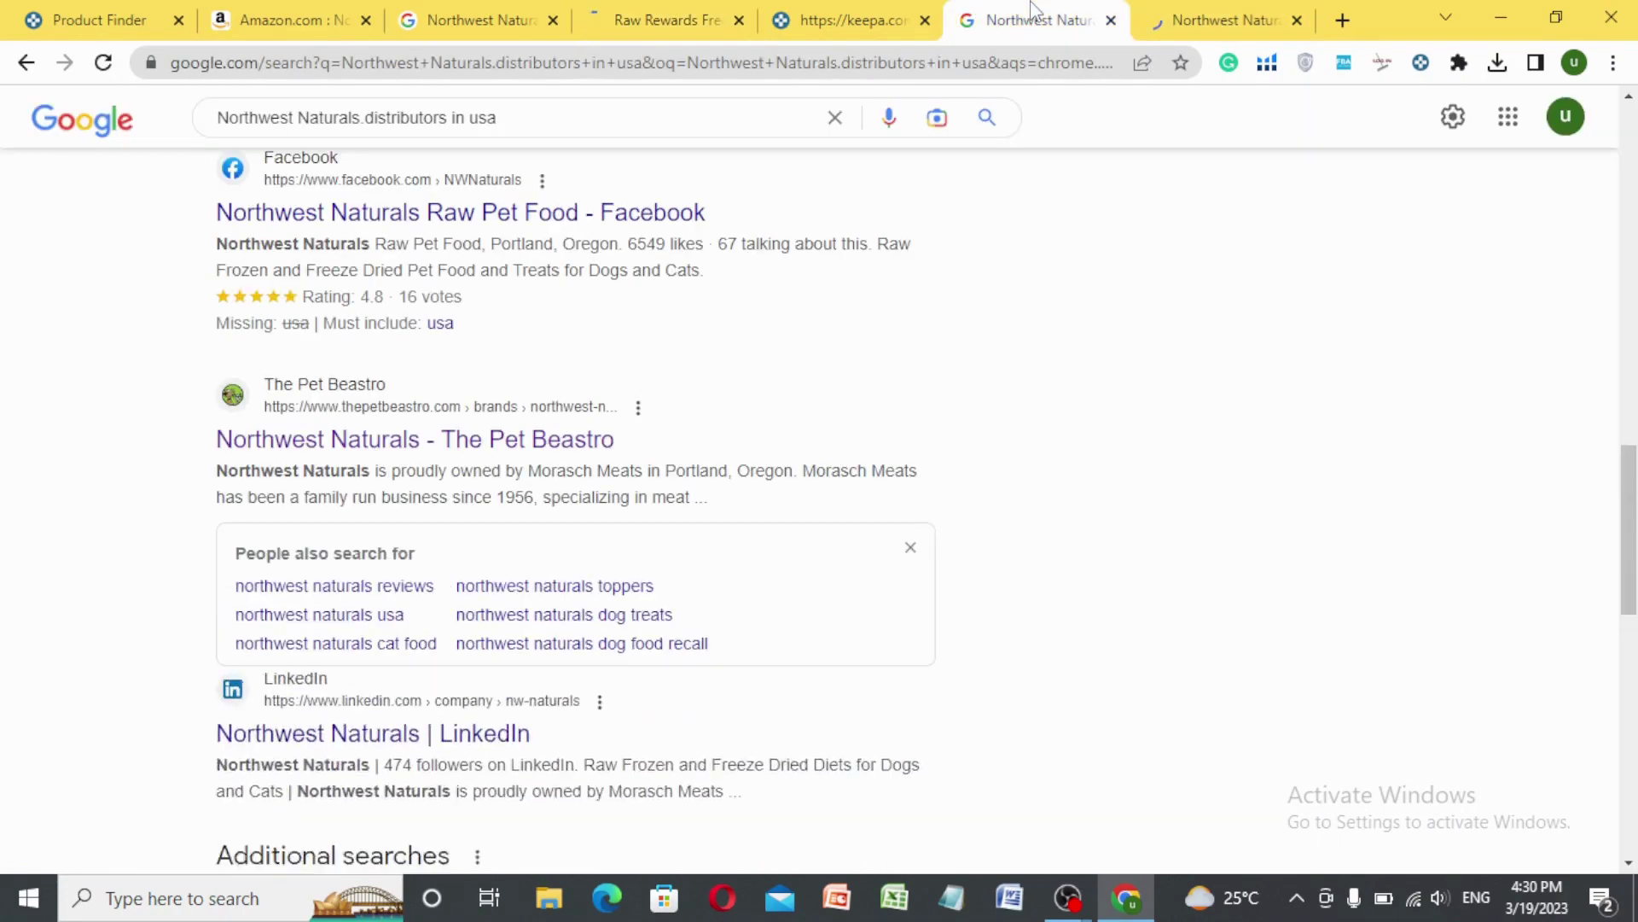
left_click(1203, 17)
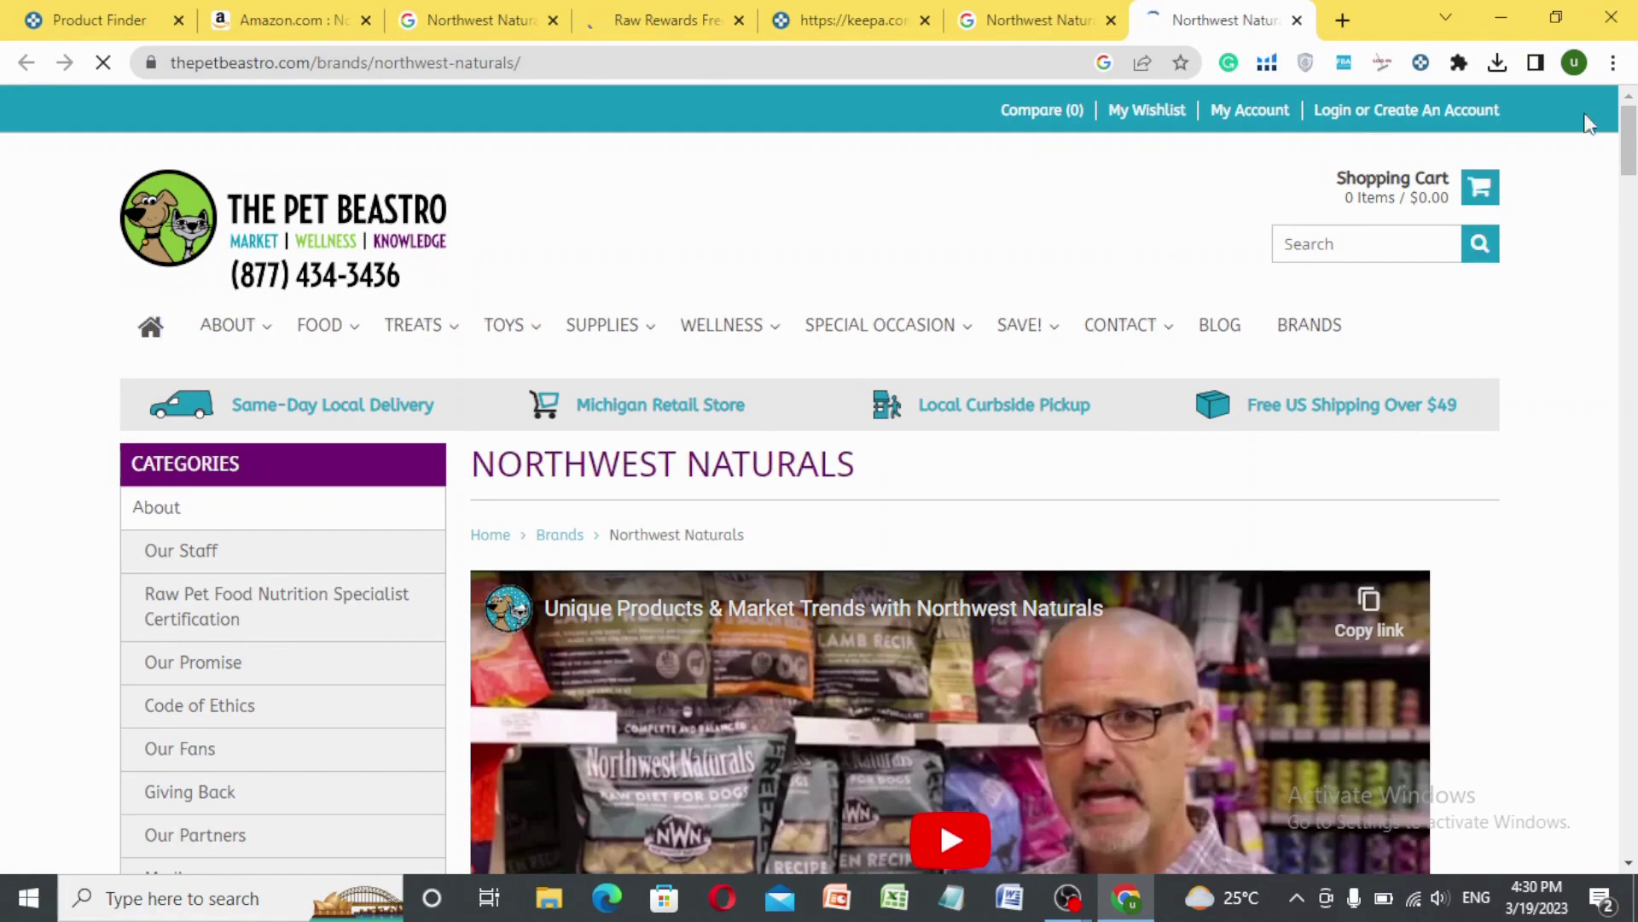
Step: Look through The Pet Beastro's Northwest Naturals brand page for the Raw Rewards treats and their prices
left_click_drag(1629, 126, 1630, 115)
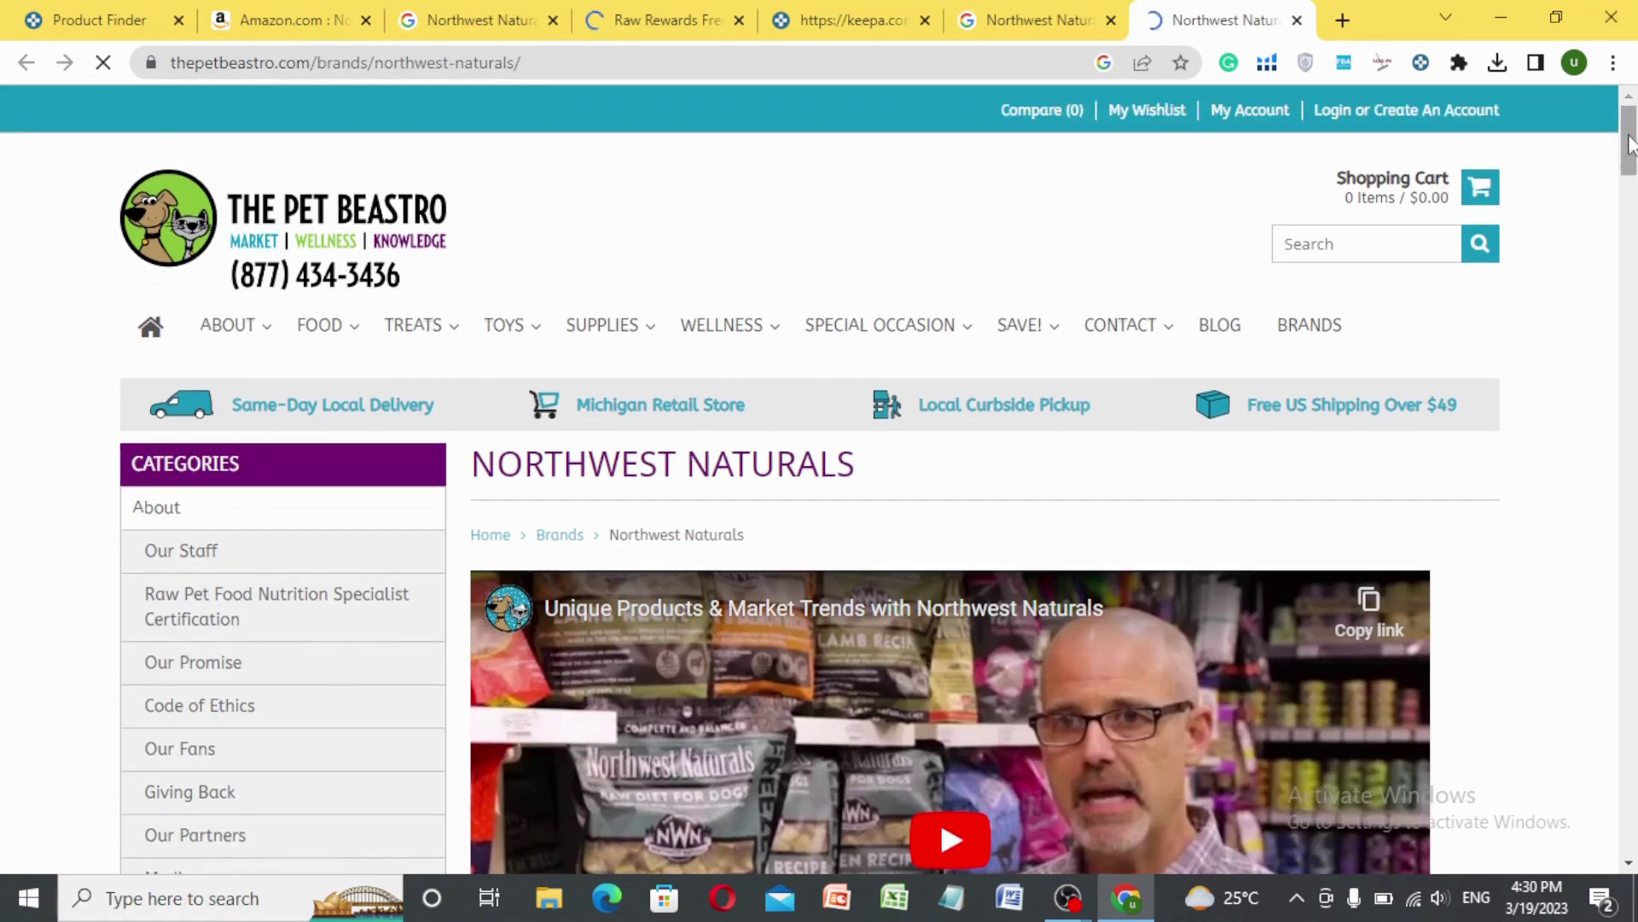
left_click_drag(1626, 153, 1626, 273)
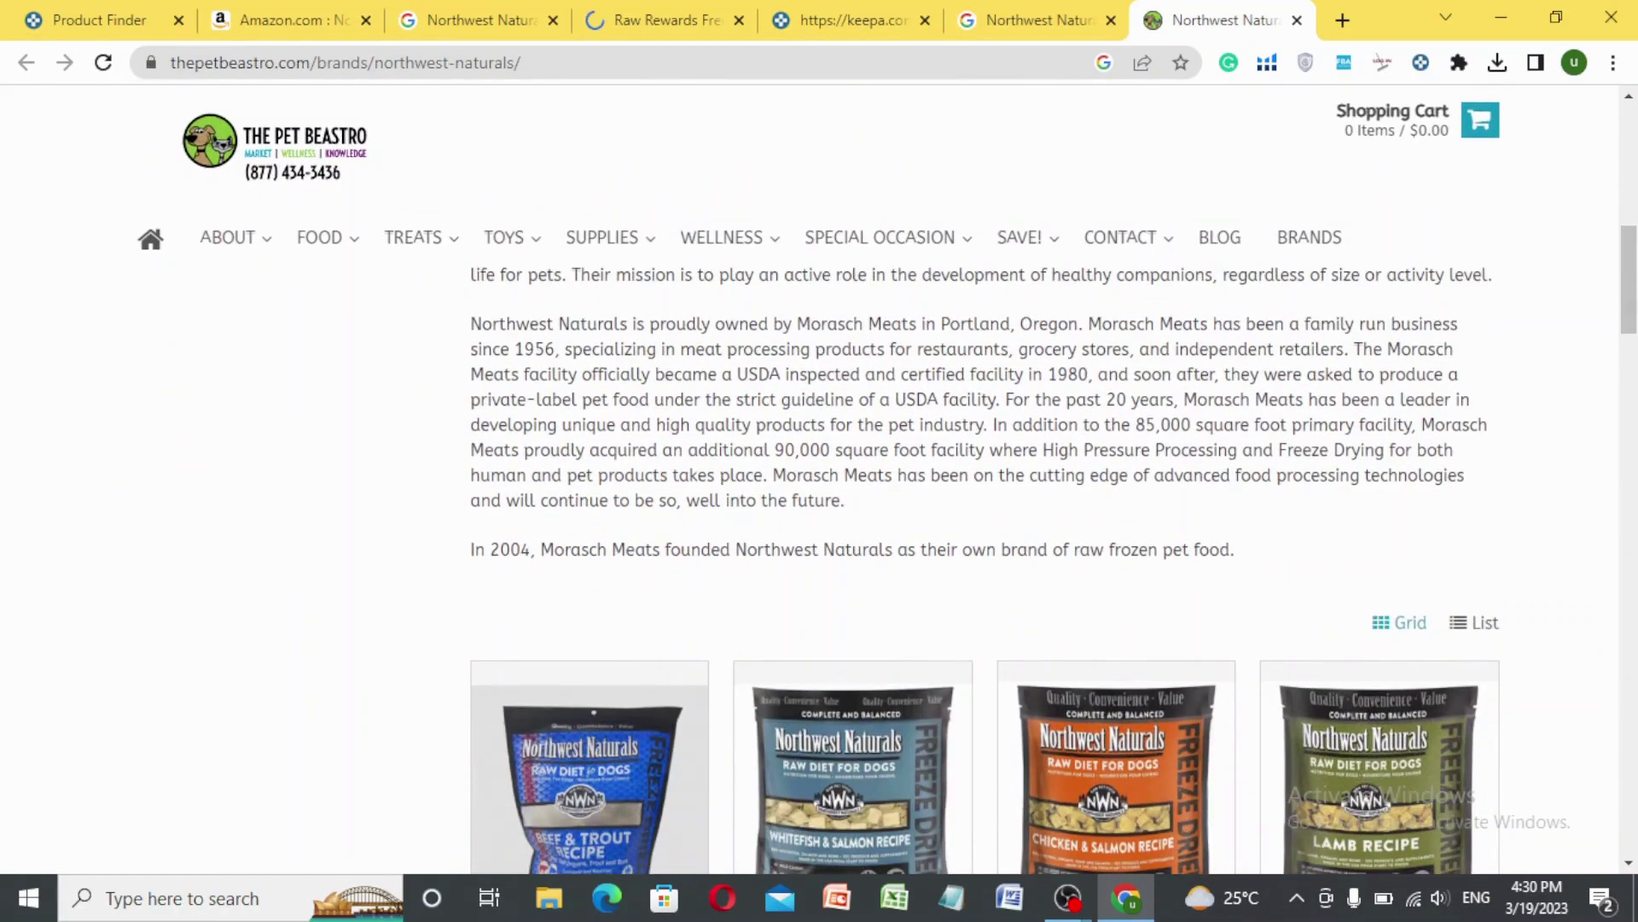
mouse_move(1167, 242)
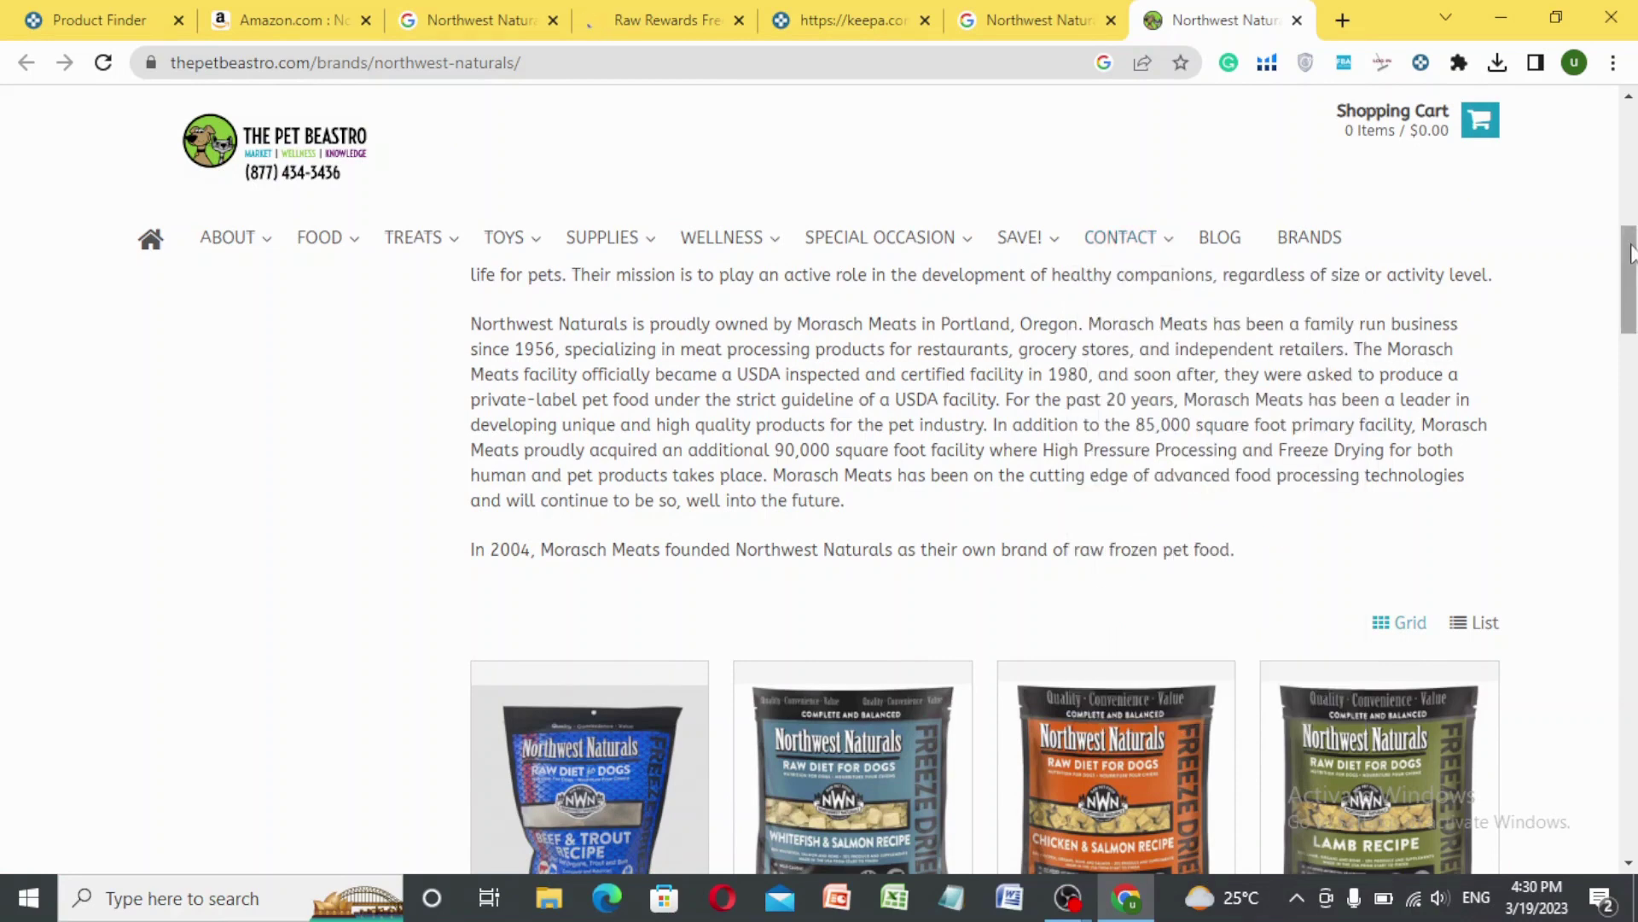
scroll(1633, 276, "down", 2)
left_click_drag(1632, 276, 1633, 454)
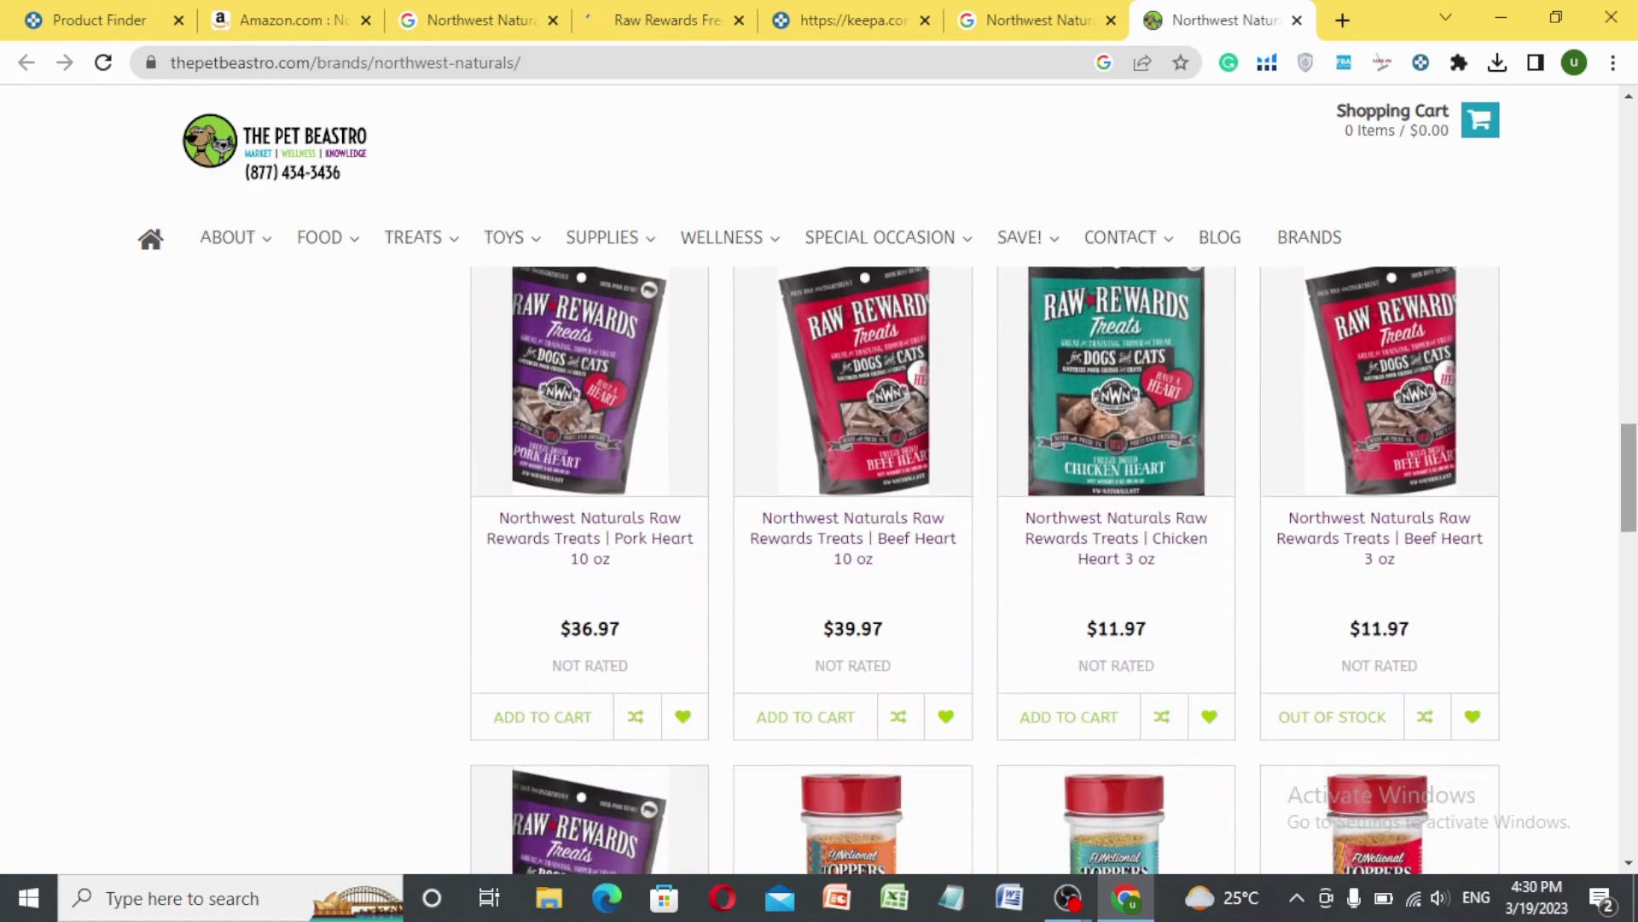
Step: Compare the Raw Rewards chicken treats on the Amazon listing with the Raw Rewards products sold by The Pet Beastro
left_click(226, 18)
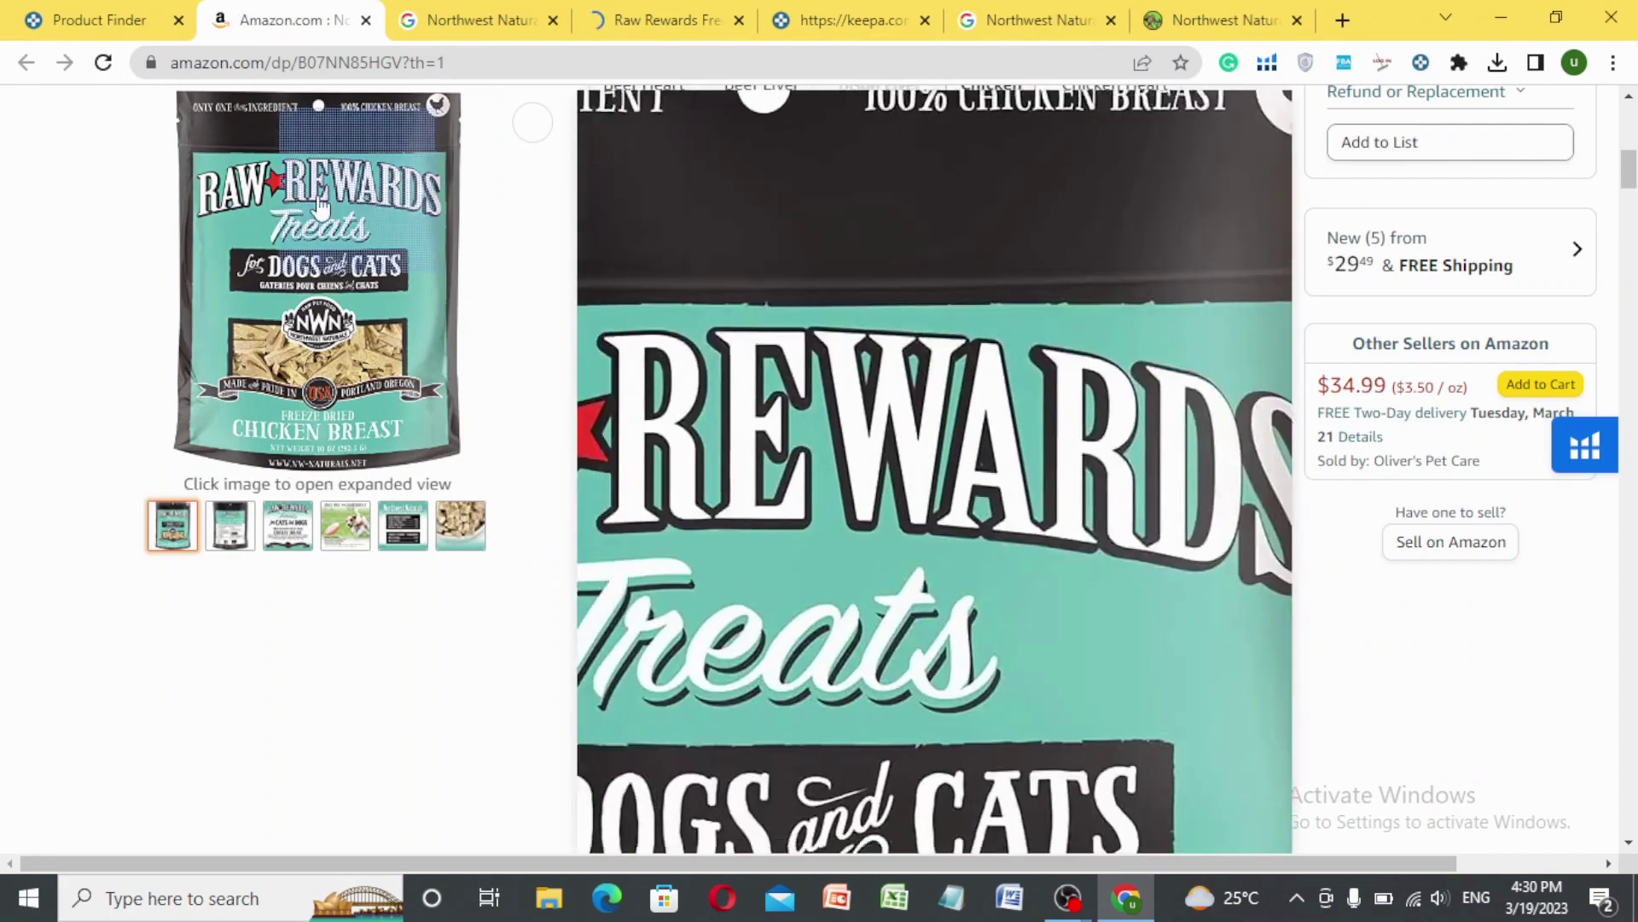
mouse_move(373, 228)
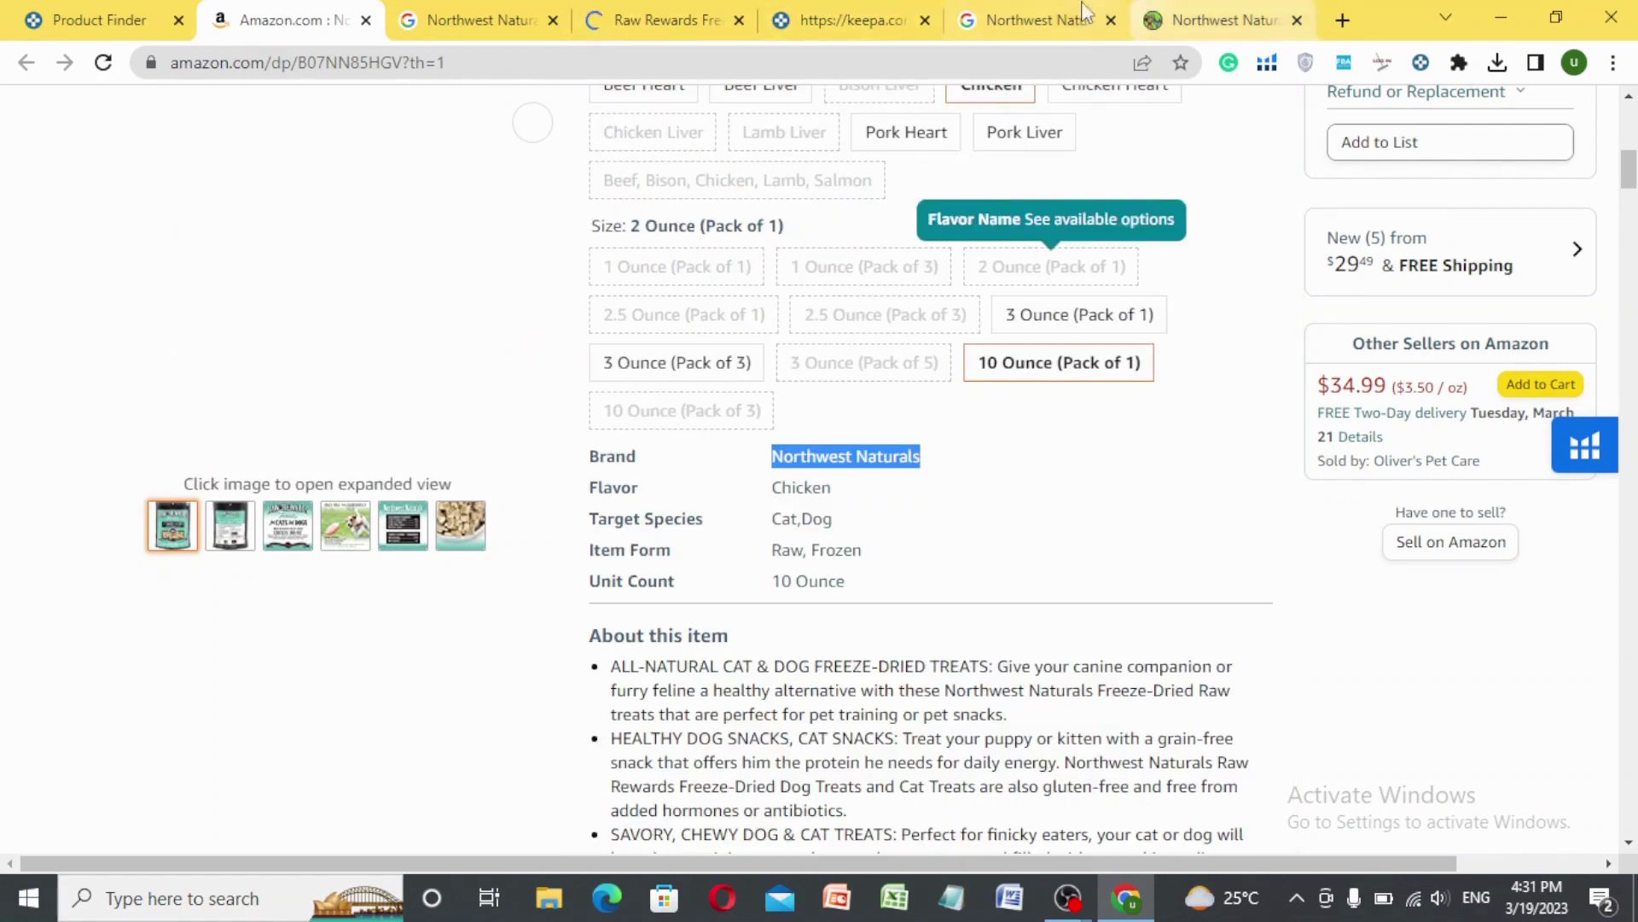
left_click(1216, 19)
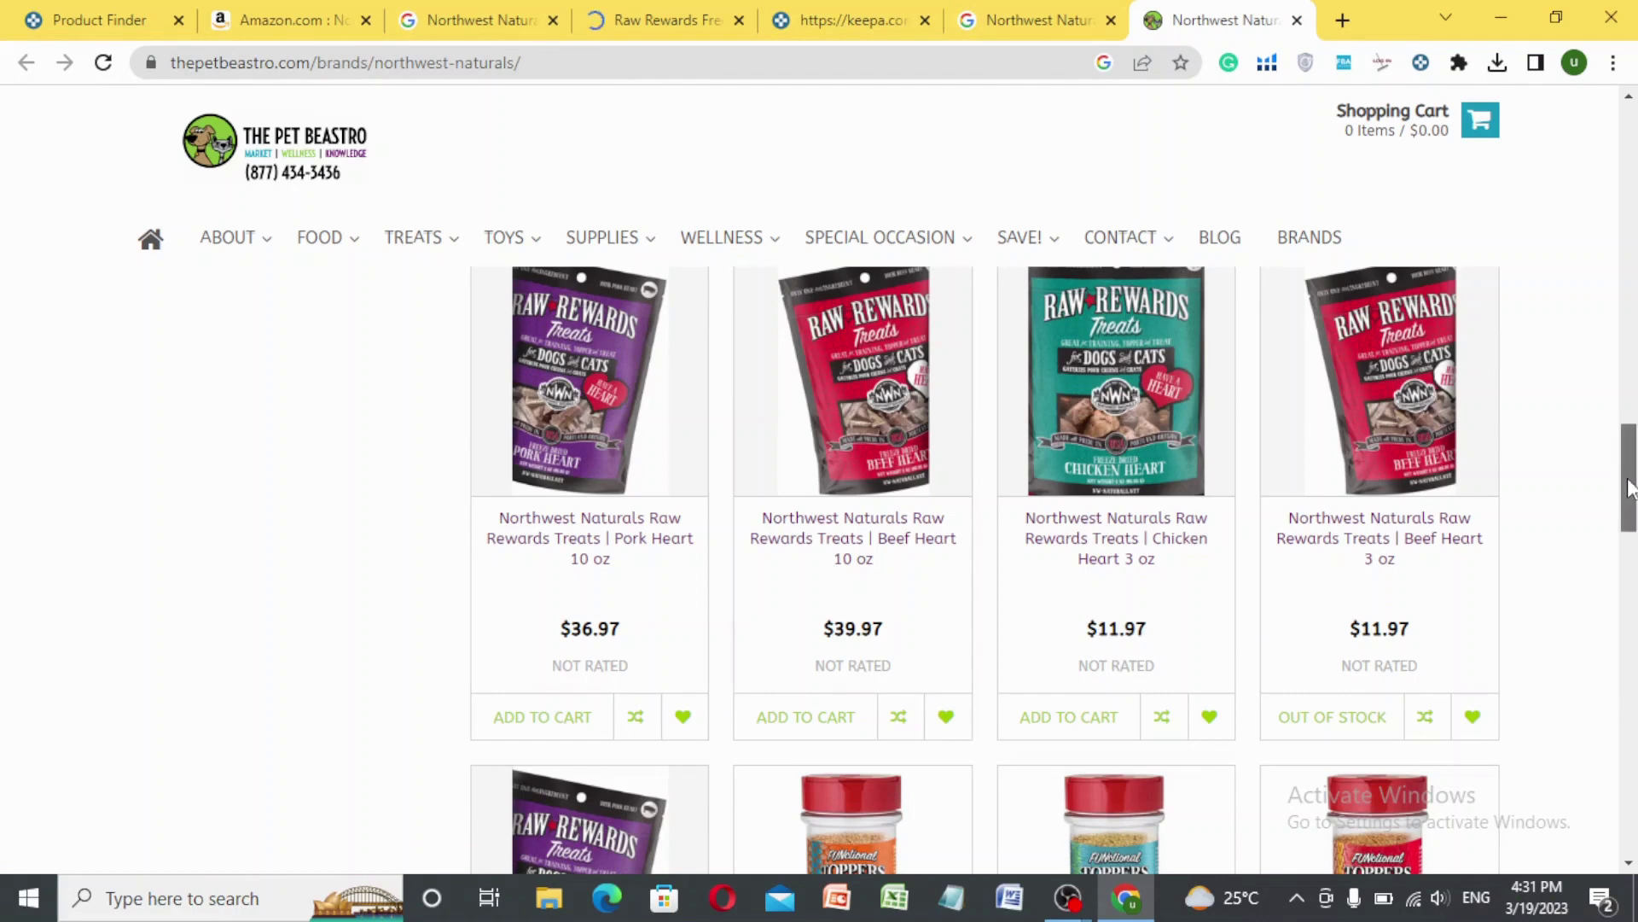
left_click_drag(1630, 487, 1630, 492)
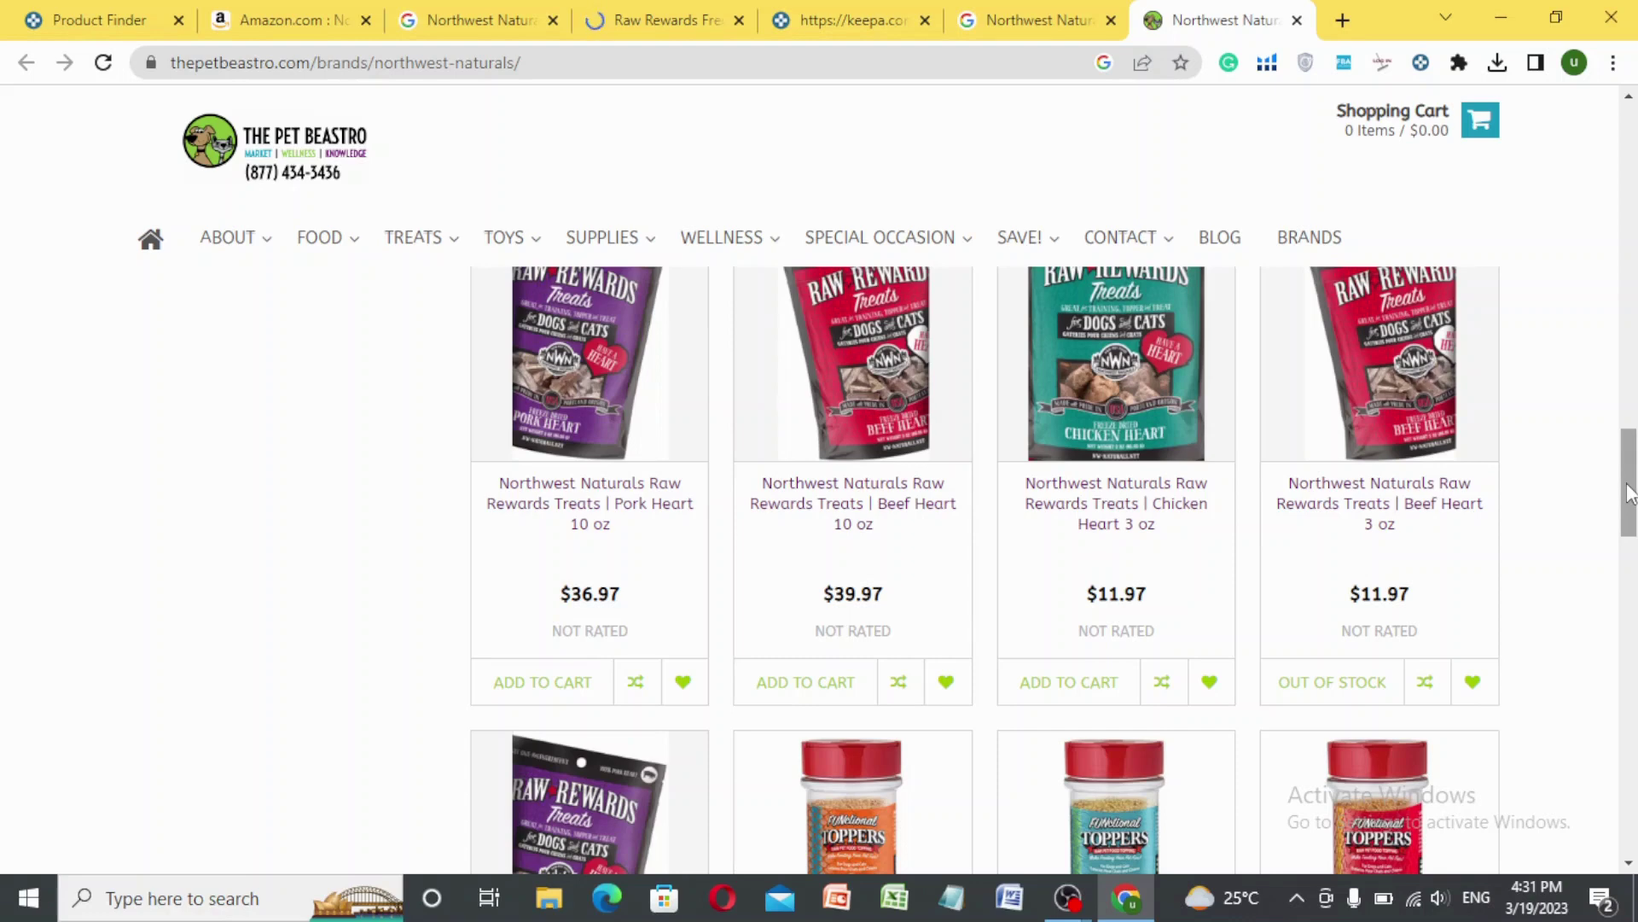
mouse_move(1630, 493)
left_mouse_down()
mouse_move(1630, 508)
mouse_move(1630, 490)
left_mouse_up()
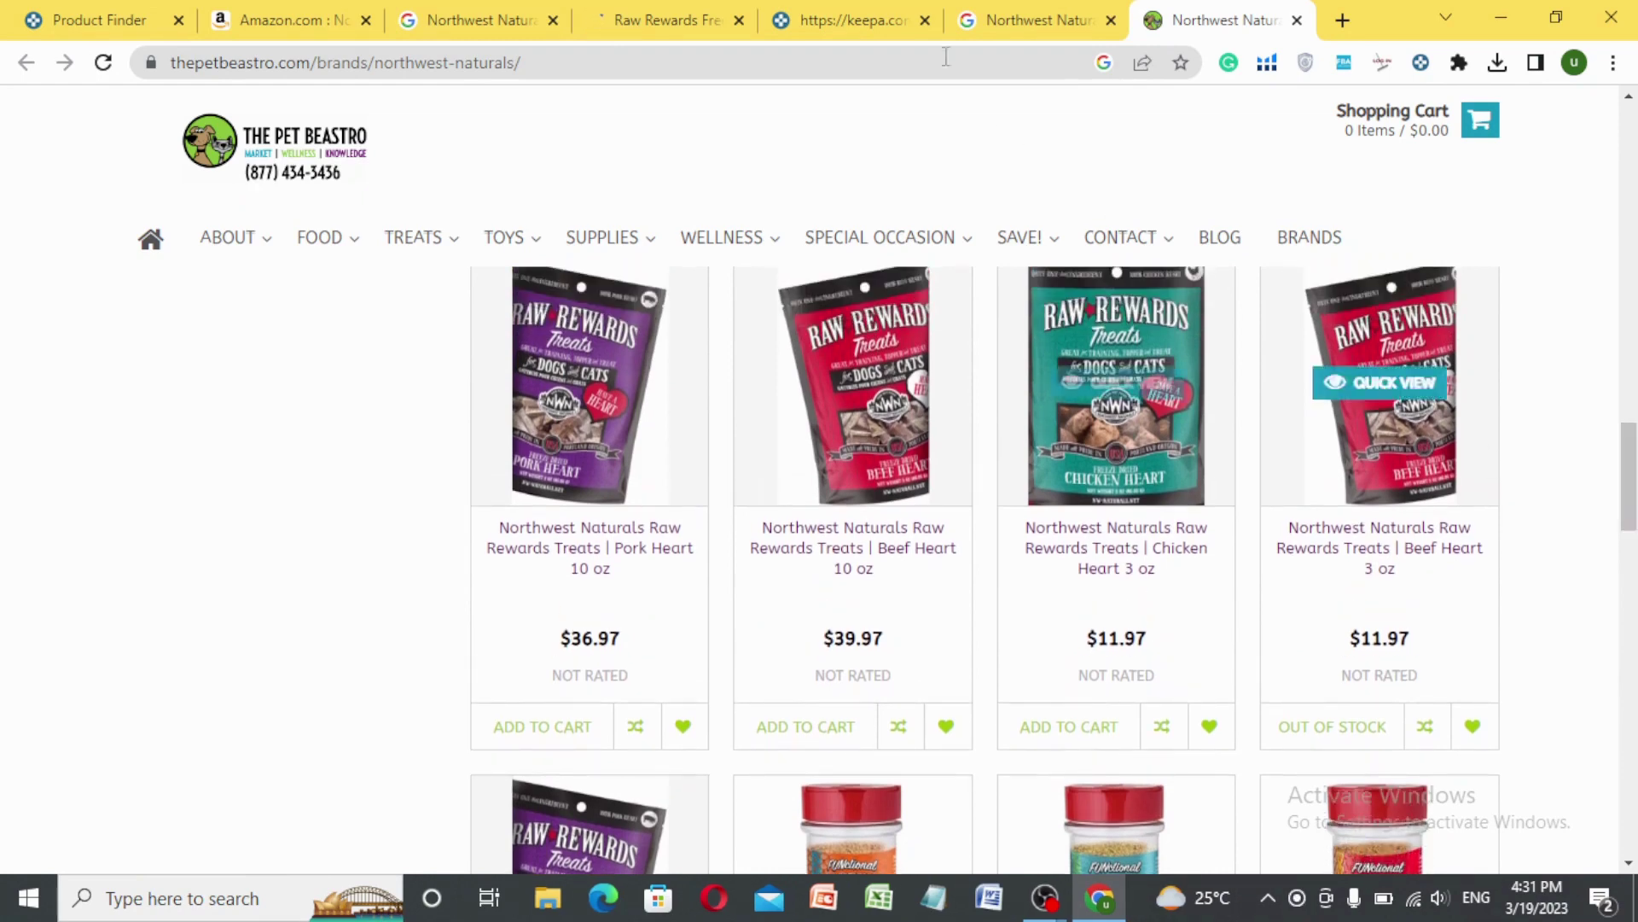
Step: Review the Keepa deals page and the Product Finder results, and return to The Pet Beastro's Northwest Naturals page
left_click(854, 15)
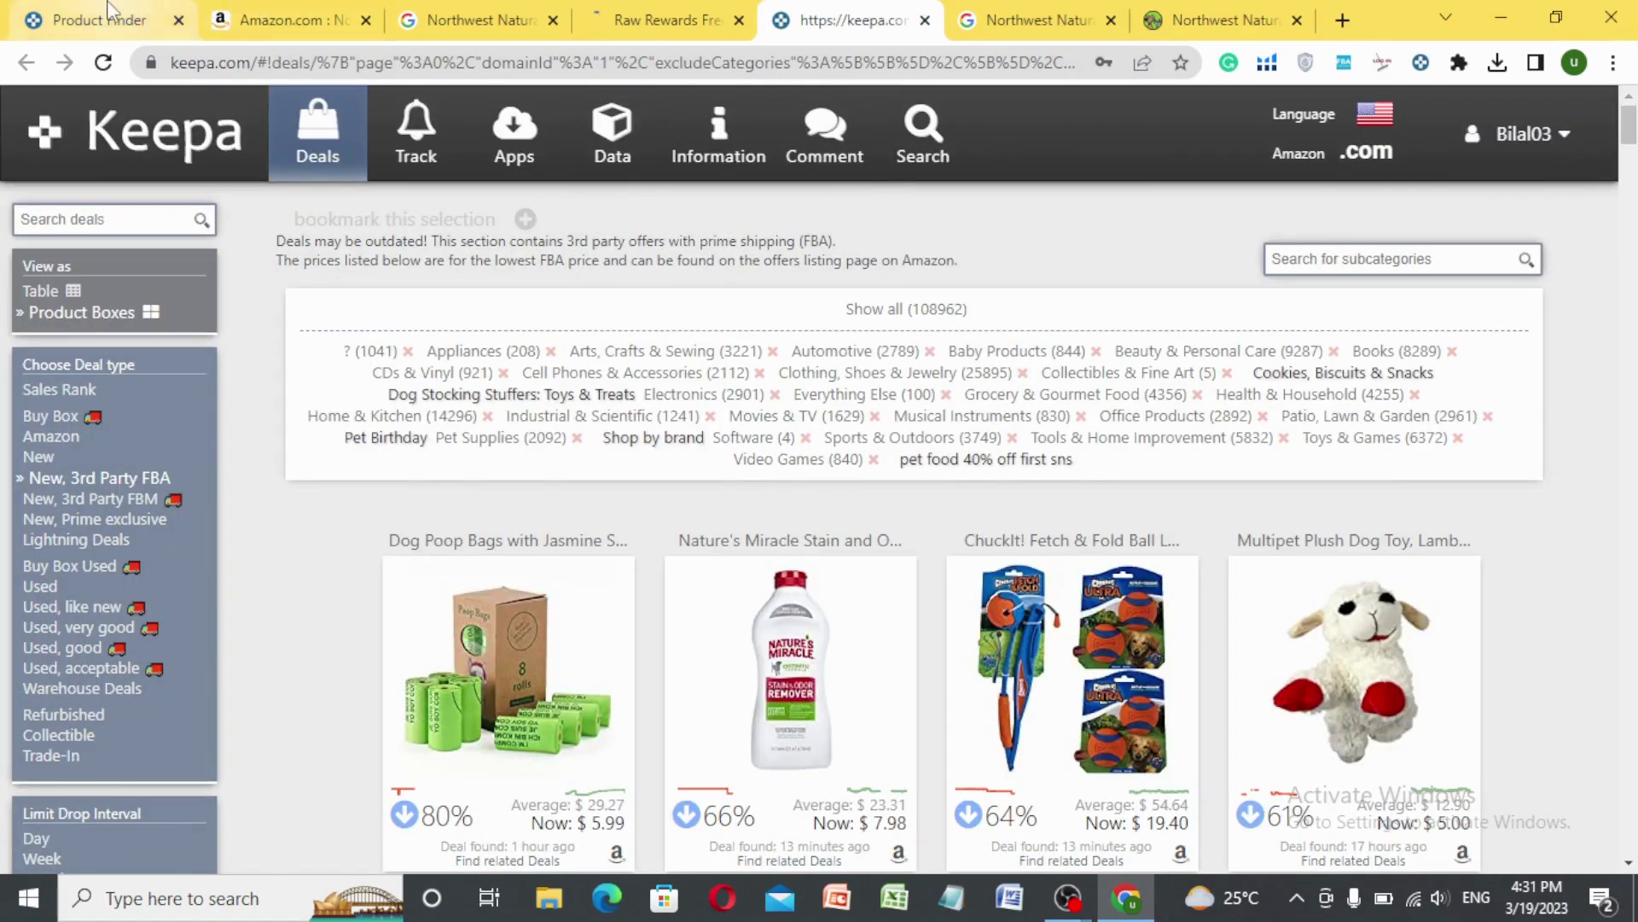
left_click(109, 7)
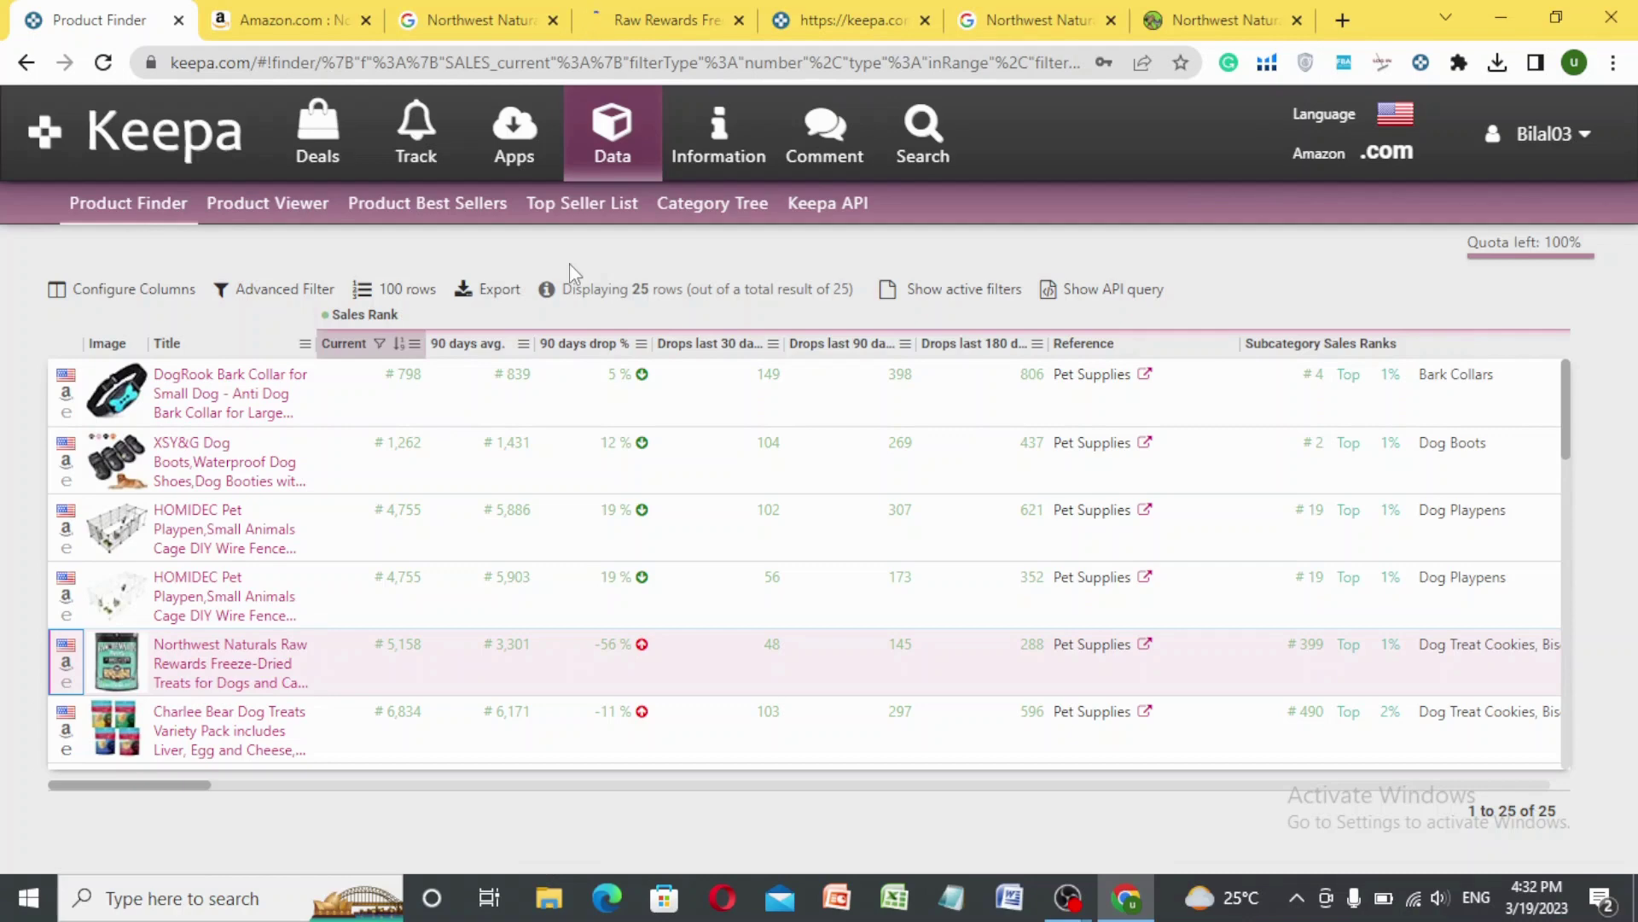
left_click(1226, 12)
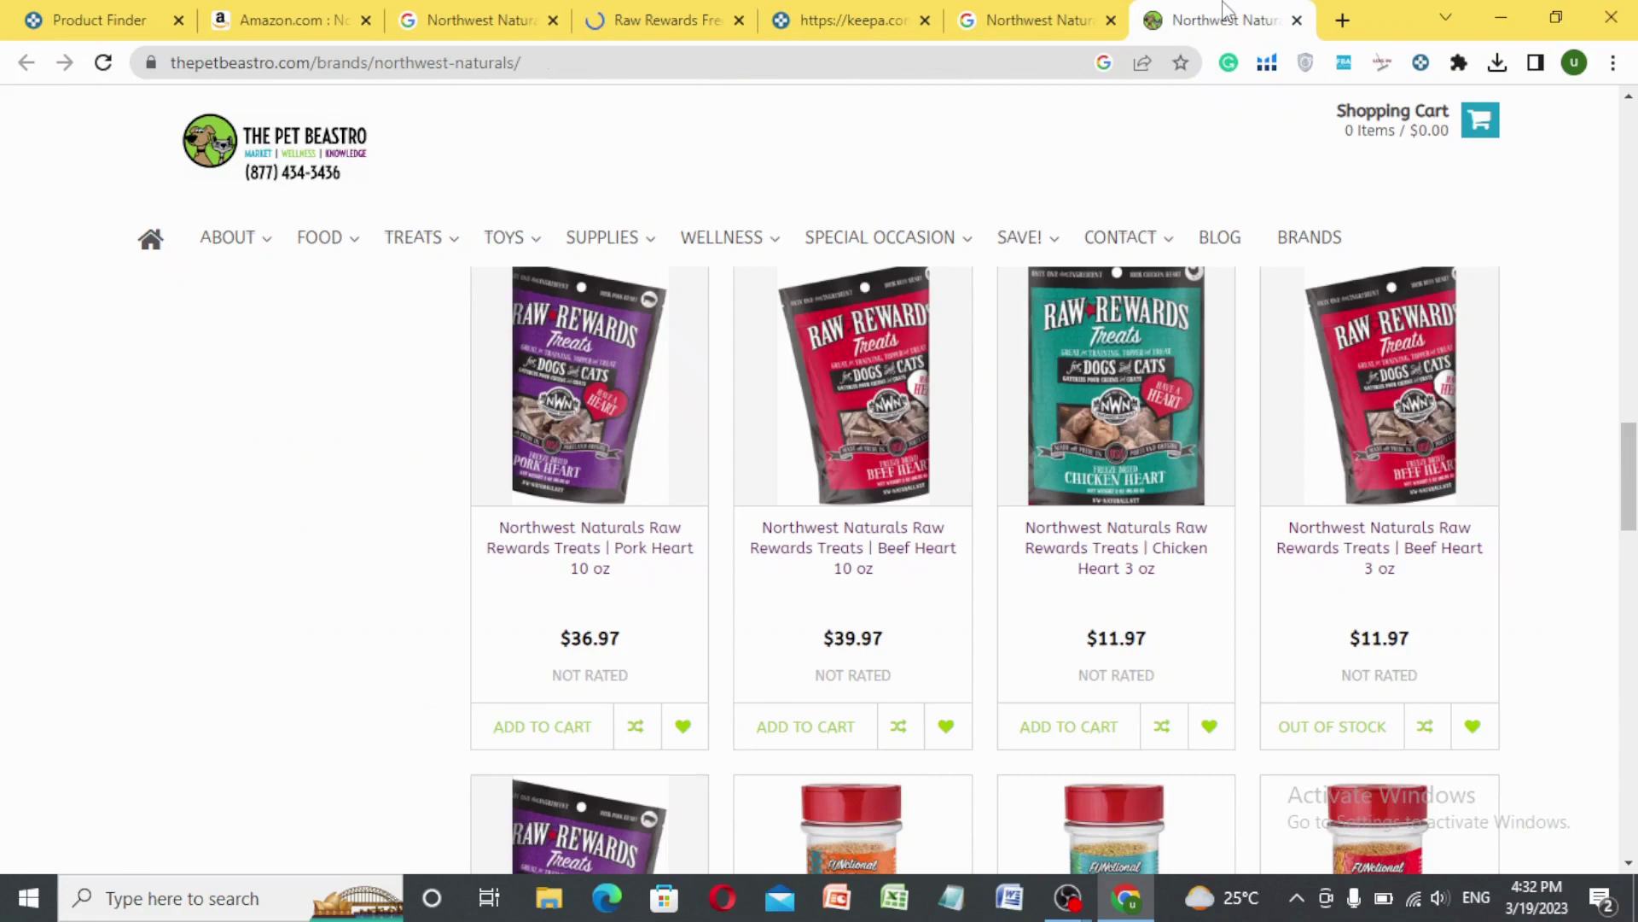